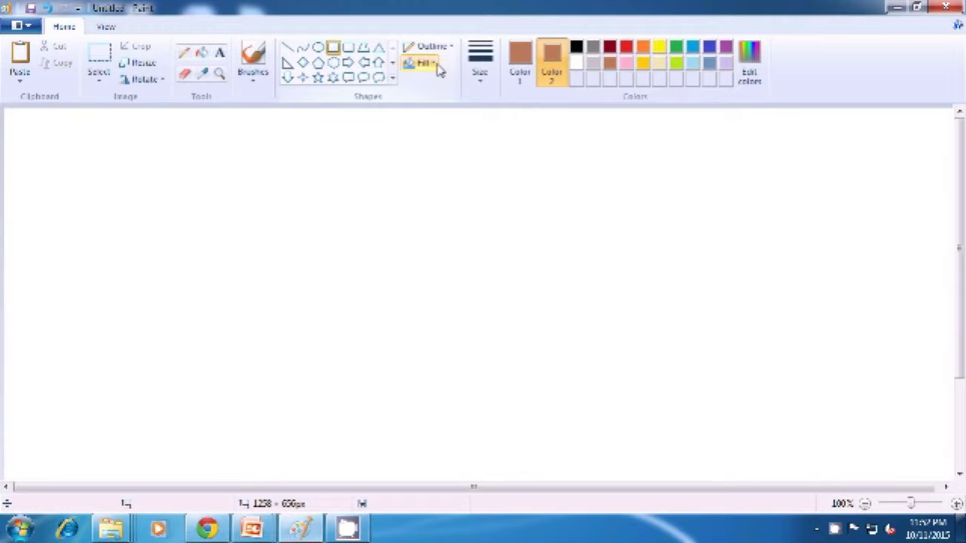
- Draw a brown rectangle with solid colour fill near the middle of the blank canvas as the head
{"action": "left_click", "coordinate": [424, 64]}
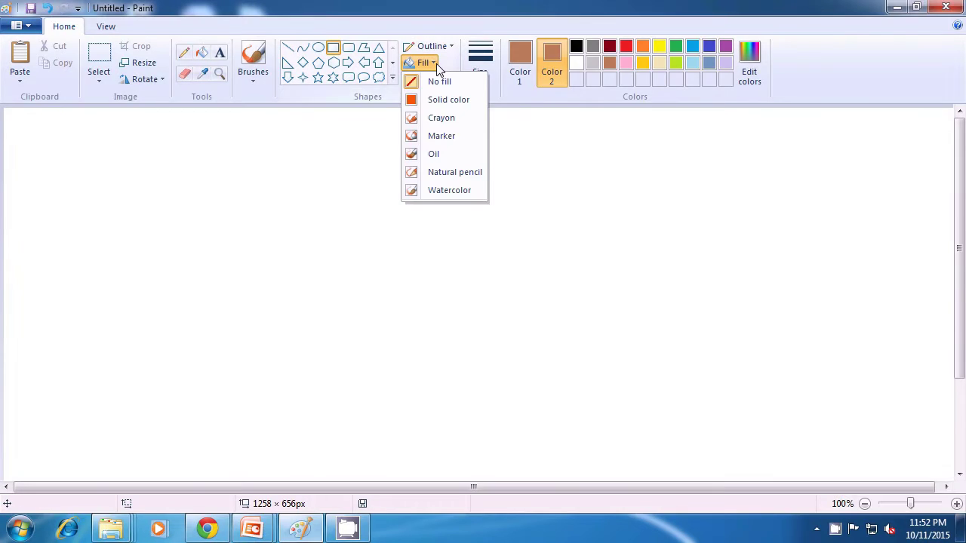
{"action": "left_click", "coordinate": [442, 102]}
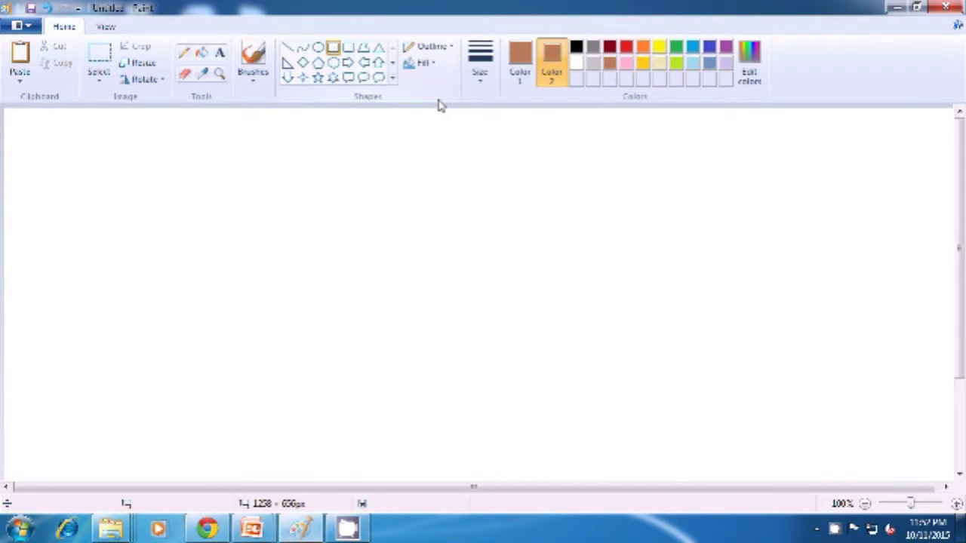
{"action": "left_click_drag", "start_coordinate": [389, 171], "coordinate": [605, 359]}
{"action": "left_click", "coordinate": [701, 353]}
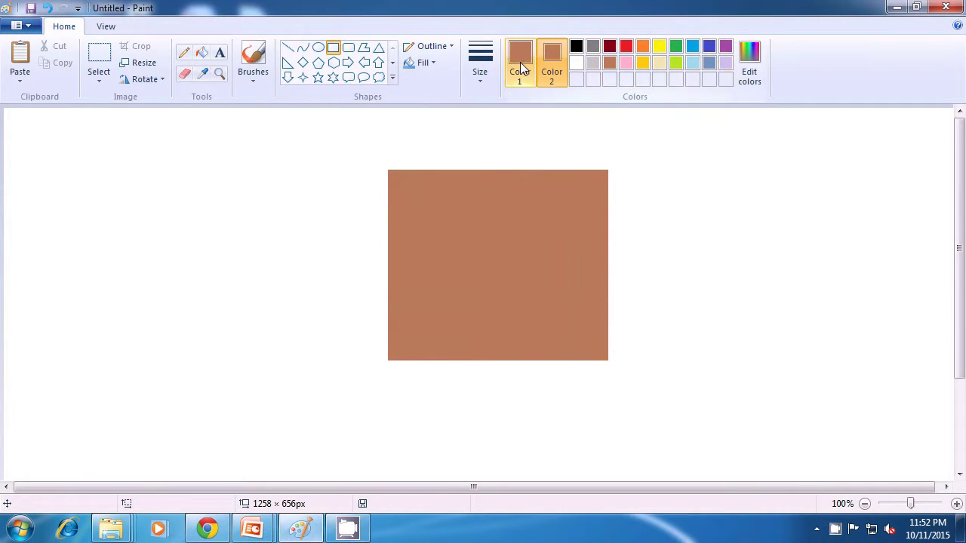
- Draw two solid black rectangular eyes in the upper half of the brown head, the left one about 36 × 51 px
{"action": "left_click", "coordinate": [521, 67]}
{"action": "left_click", "coordinate": [575, 47]}
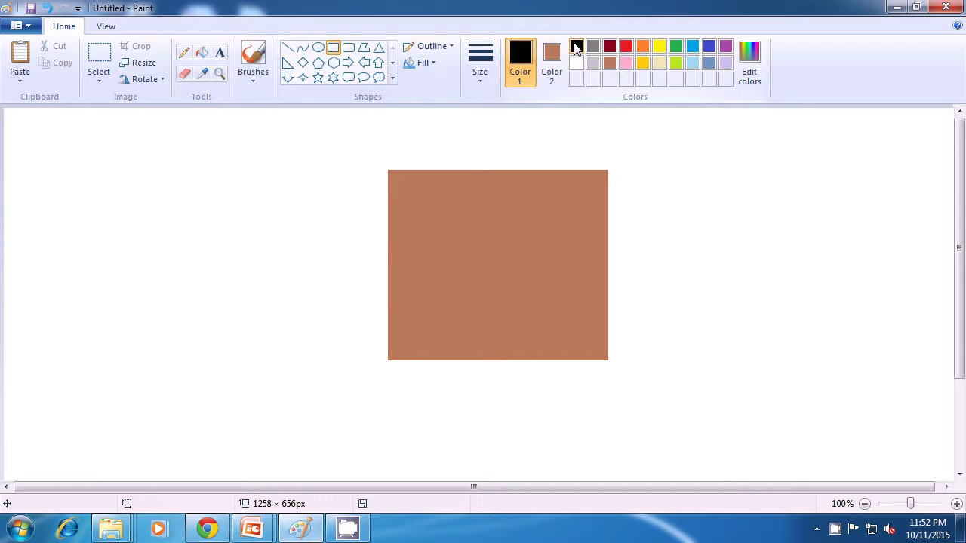
{"action": "left_click", "coordinate": [554, 58]}
{"action": "left_click", "coordinate": [575, 48]}
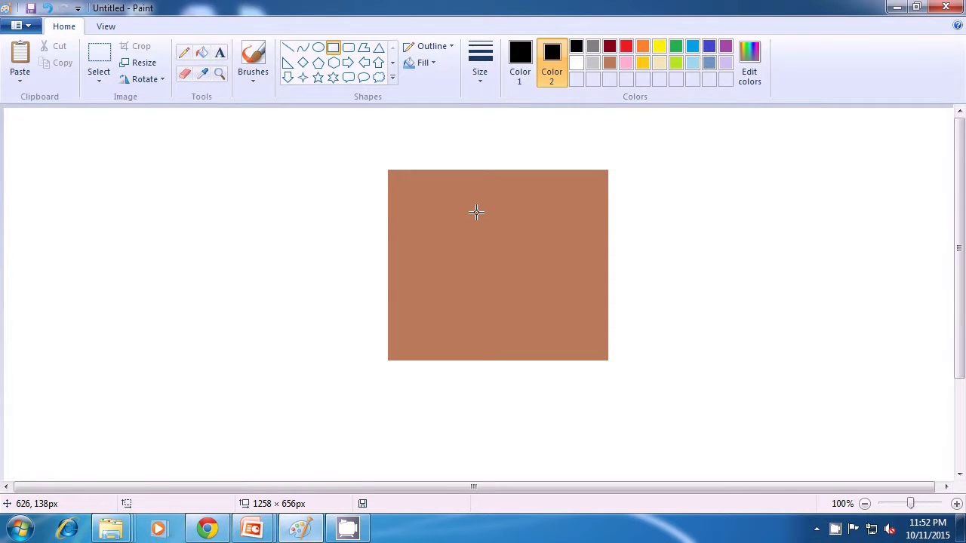
{"action": "left_click_drag", "start_coordinate": [425, 219], "coordinate": [451, 256]}
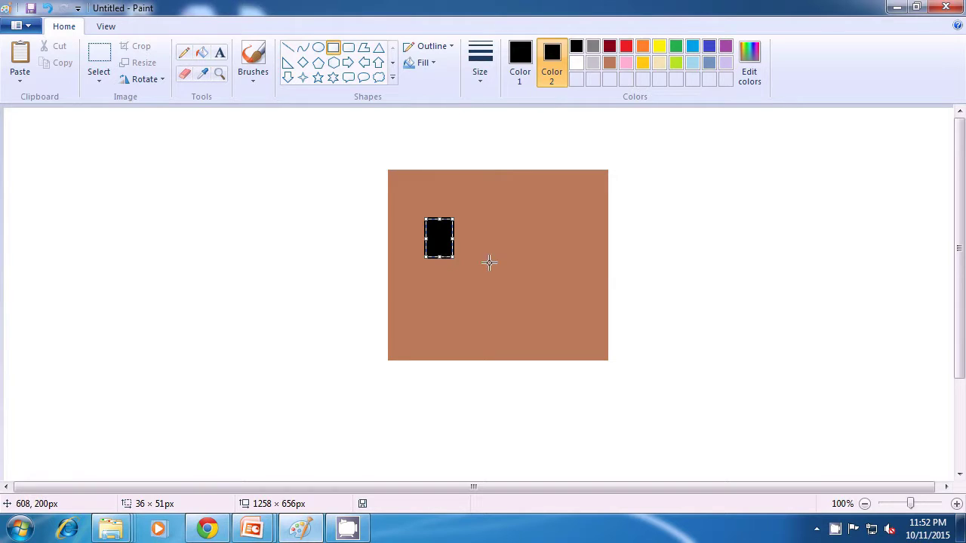
{"action": "left_click", "coordinate": [641, 263]}
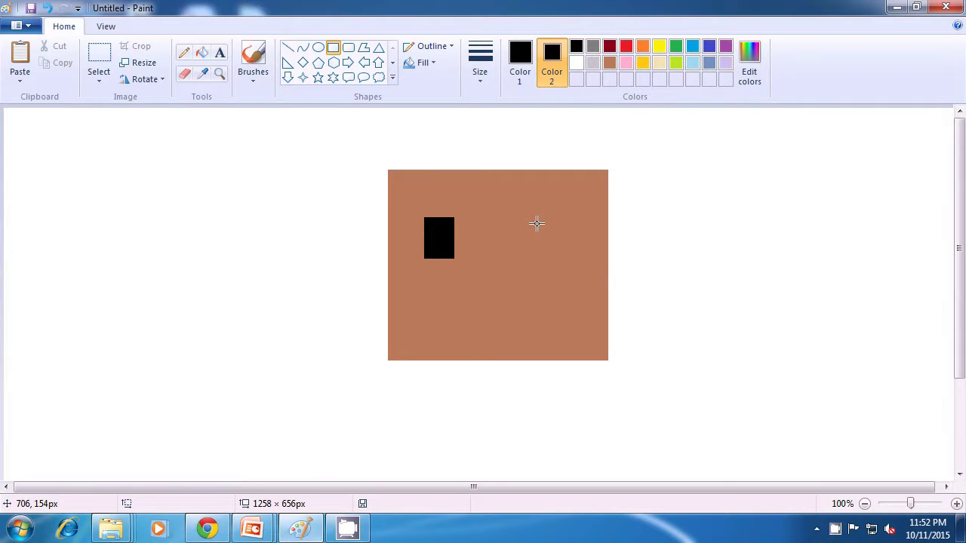
{"action": "left_click_drag", "start_coordinate": [533, 218], "coordinate": [555, 255]}
{"action": "left_click", "coordinate": [681, 262]}
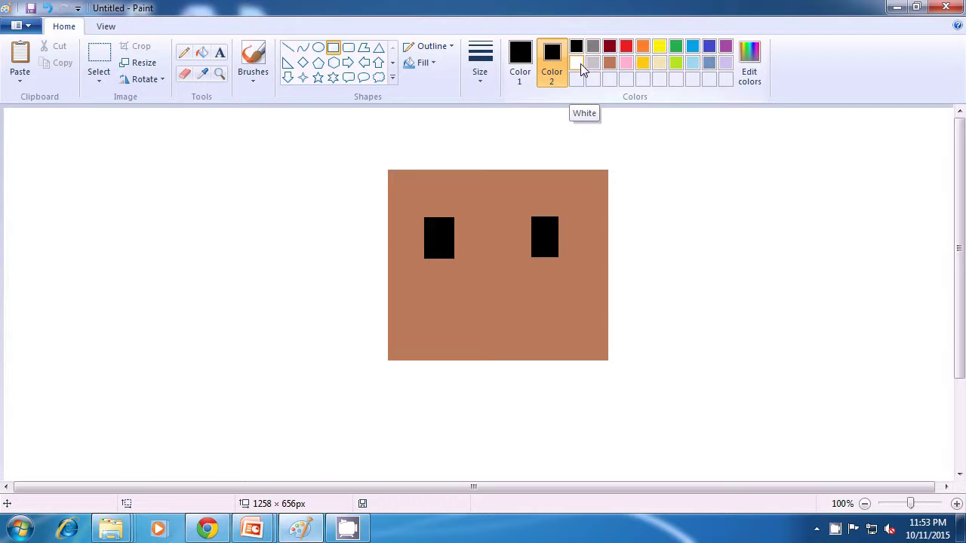
- Draw a solid dark red rectangular mouth, about 95 × 18 px, centred below the two eyes
{"action": "left_click", "coordinate": [553, 67]}
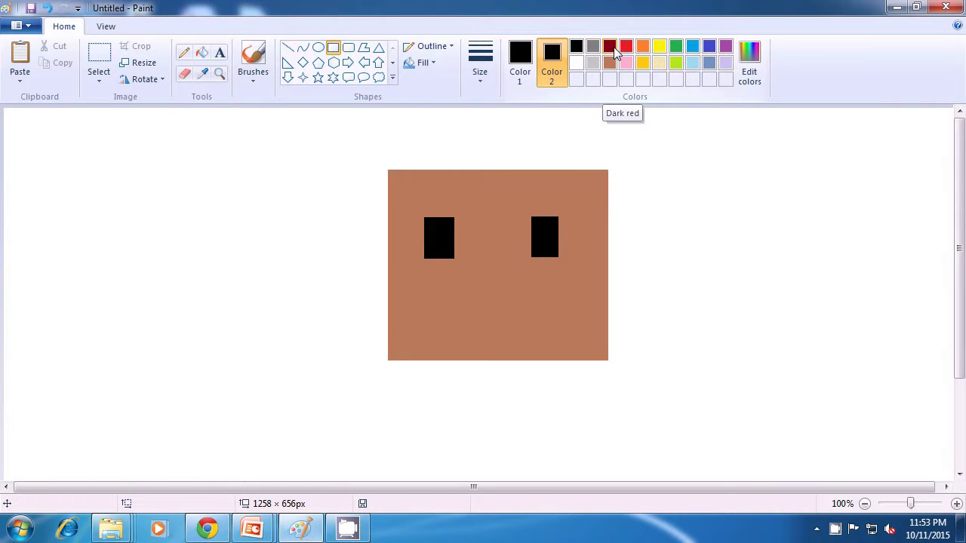
{"action": "left_click", "coordinate": [610, 47]}
{"action": "left_click", "coordinate": [519, 58]}
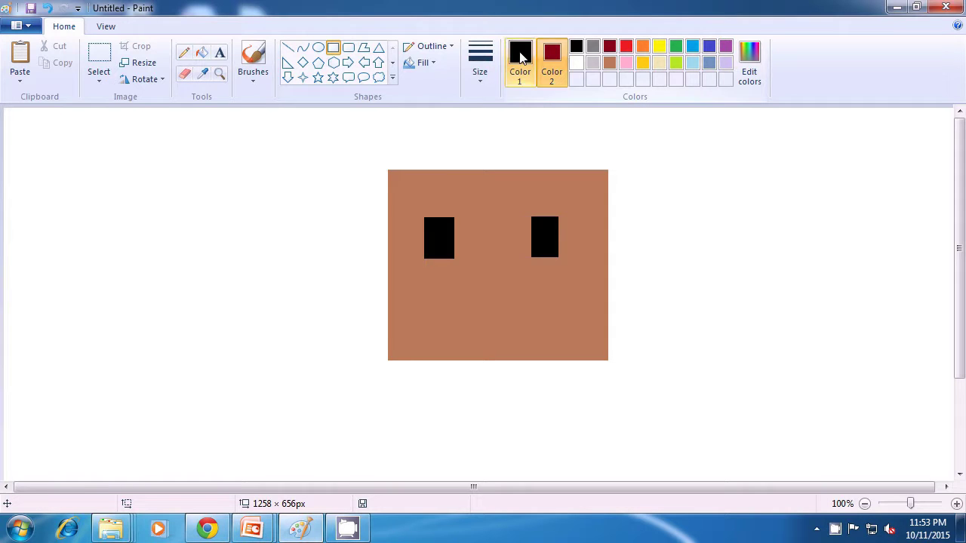
{"action": "left_click", "coordinate": [609, 47]}
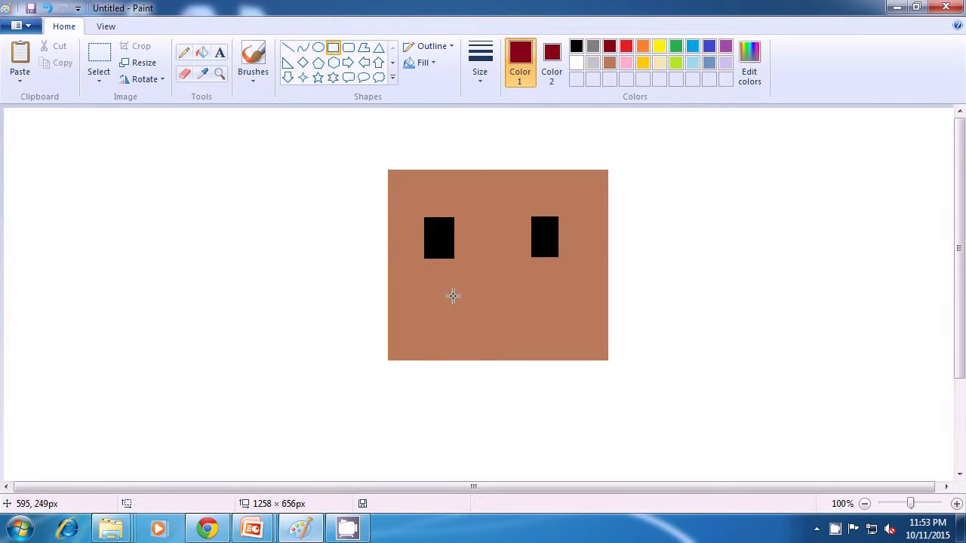
{"action": "left_click_drag", "start_coordinate": [459, 295], "coordinate": [533, 308]}
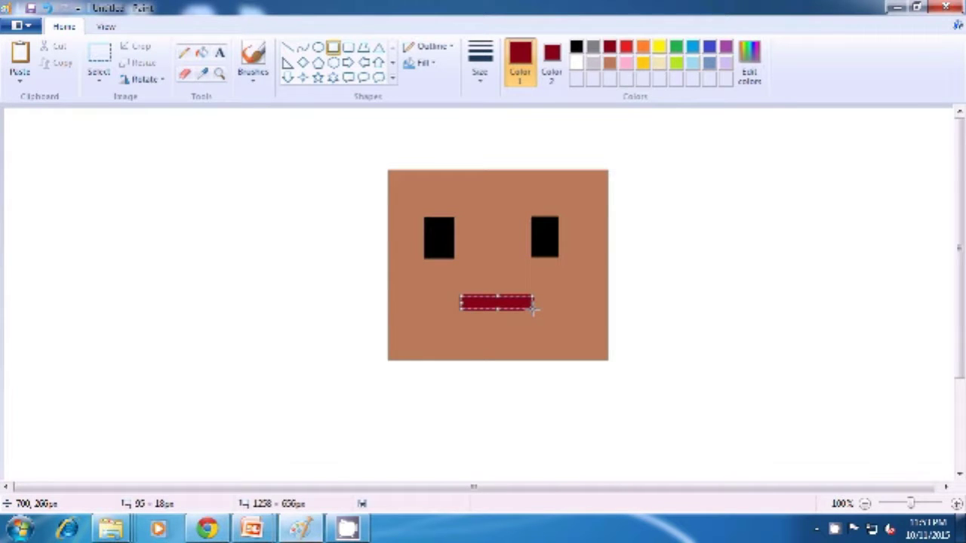
{"action": "left_click", "coordinate": [659, 300]}
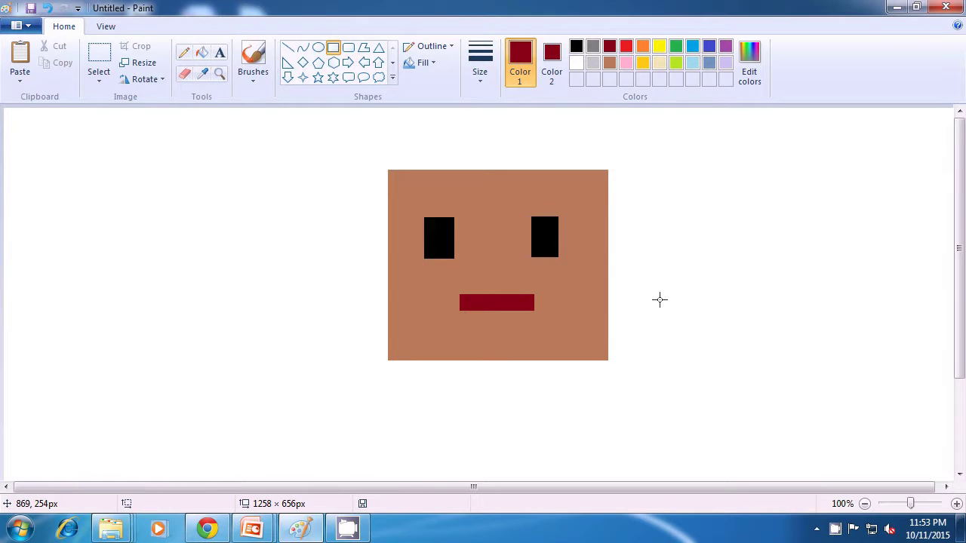
- Draw slanted black line eyebrows above both eyes, about 24 × 24 px and 20 × 20 px, with Color 2 set to white
{"action": "left_click", "coordinate": [290, 49]}
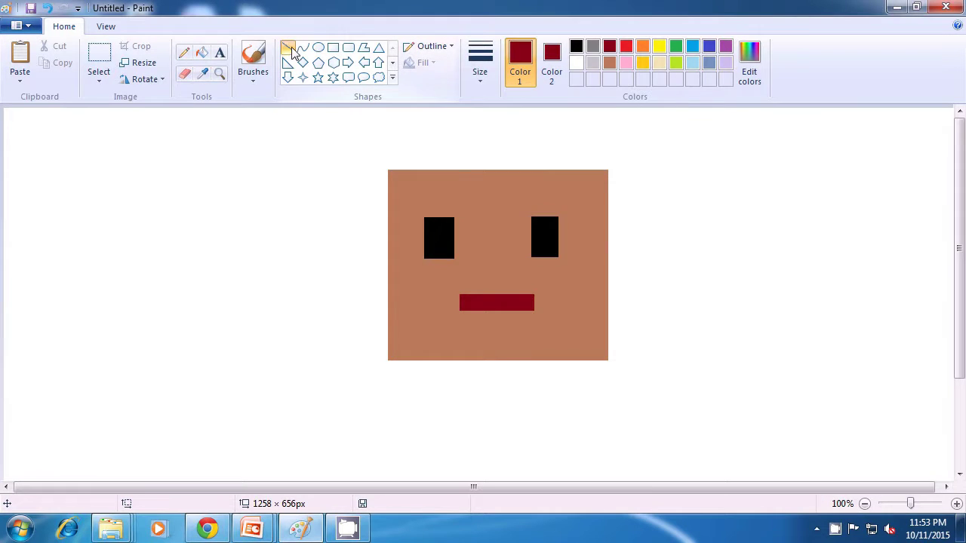
{"action": "left_click", "coordinate": [551, 62]}
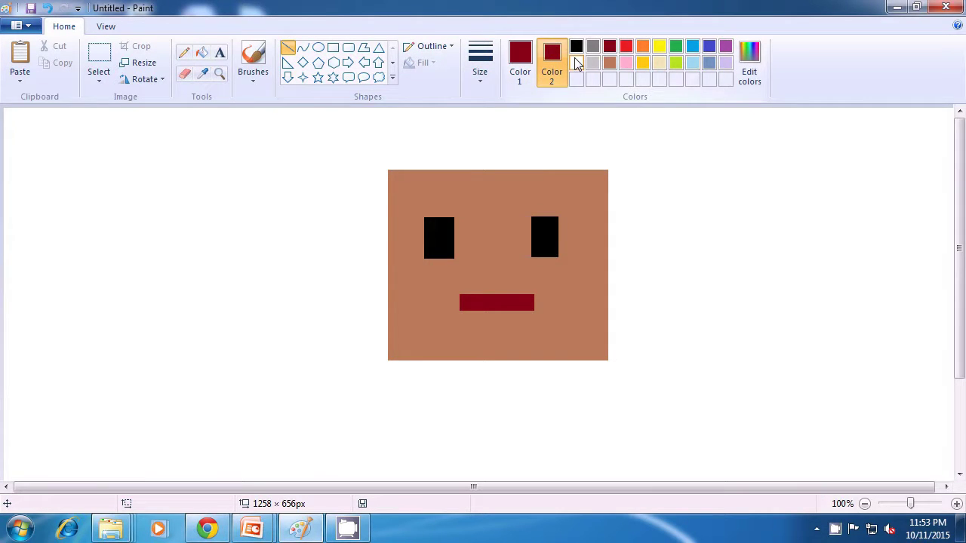
{"action": "left_click", "coordinate": [575, 63]}
{"action": "left_click", "coordinate": [520, 62]}
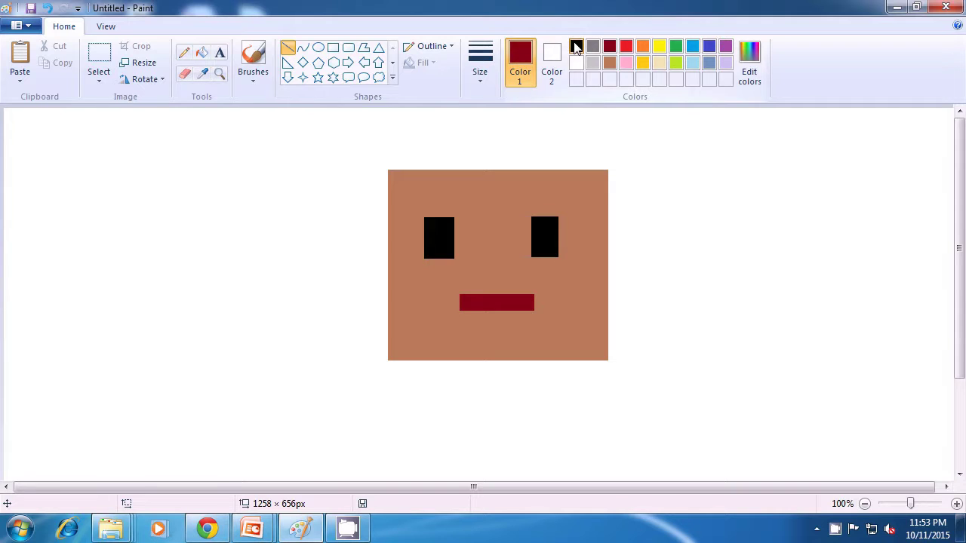
{"action": "left_click", "coordinate": [576, 47]}
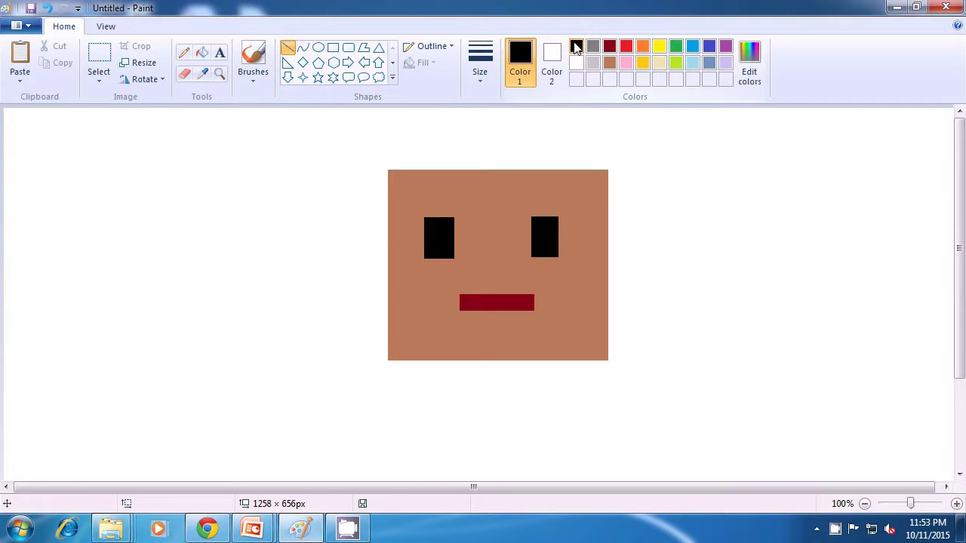
{"action": "left_click", "coordinate": [421, 187]}
{"action": "mouse_move", "coordinate": [421, 187]}
{"action": "left_mouse_down"}
{"action": "mouse_move", "coordinate": [400, 215]}
{"action": "mouse_move", "coordinate": [405, 204]}
{"action": "left_mouse_up"}
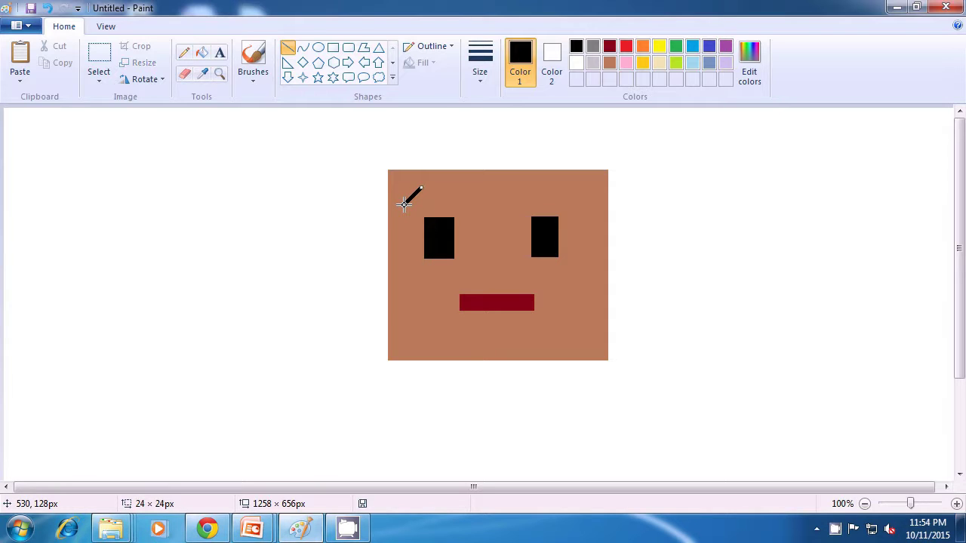
{"action": "left_click", "coordinate": [657, 202]}
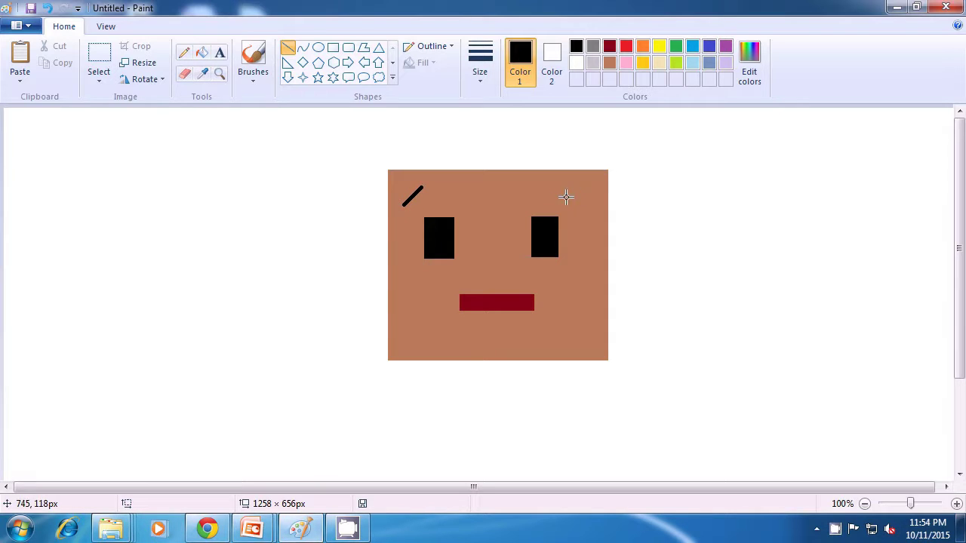
{"action": "left_click_drag", "start_coordinate": [551, 191], "coordinate": [567, 205]}
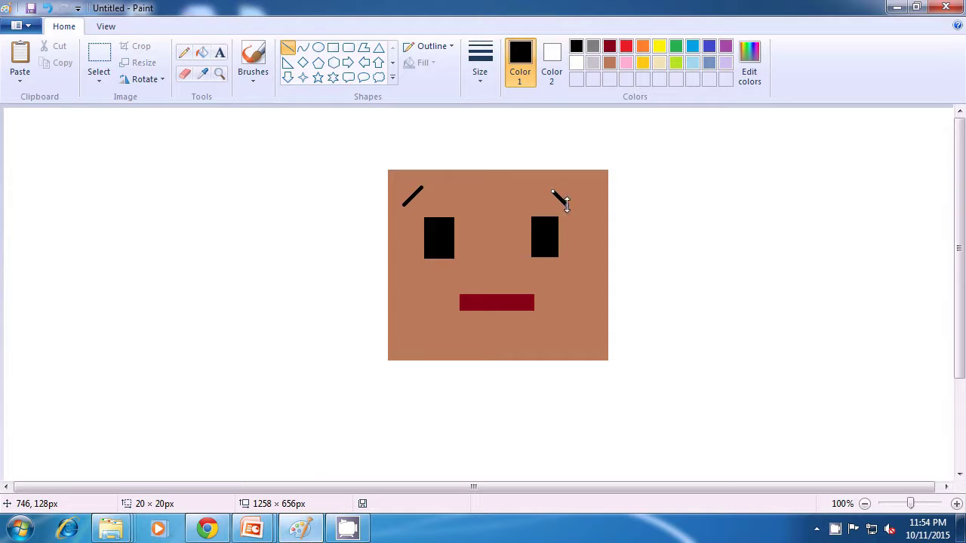
{"action": "left_click", "coordinate": [684, 194]}
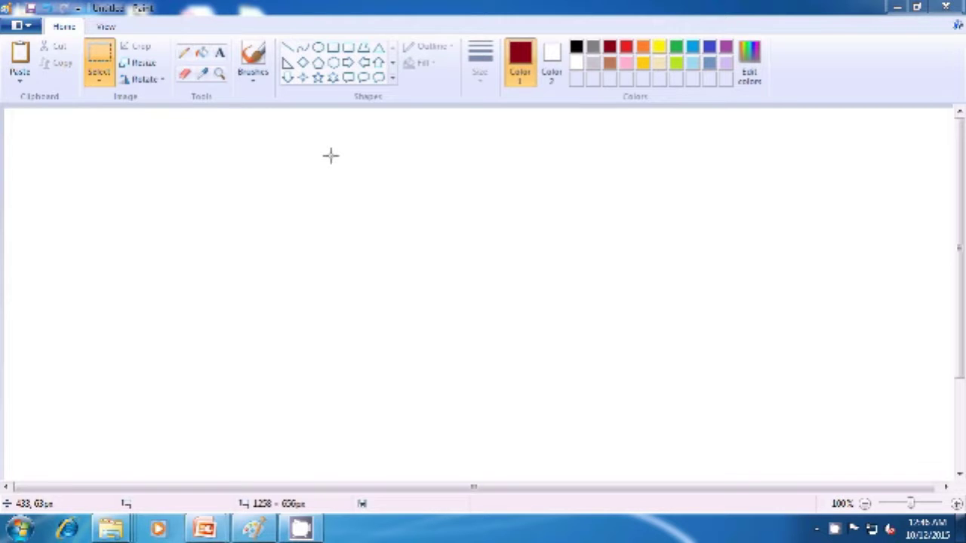
- Draw a large bright blue rectangle with solid colour fill and matching outline across most of the blank canvas as the sky
{"action": "left_click", "coordinate": [331, 50]}
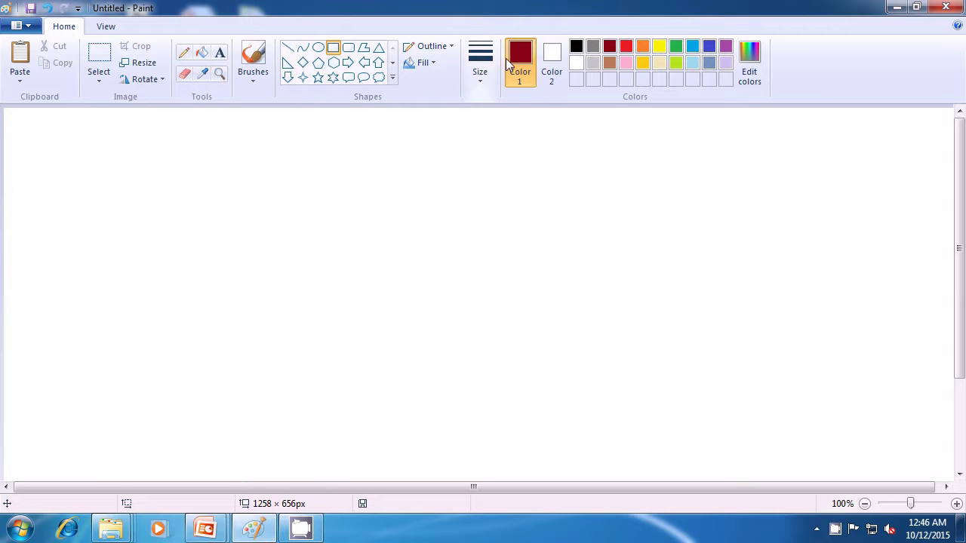
{"action": "left_click", "coordinate": [692, 47]}
{"action": "left_click", "coordinate": [550, 59]}
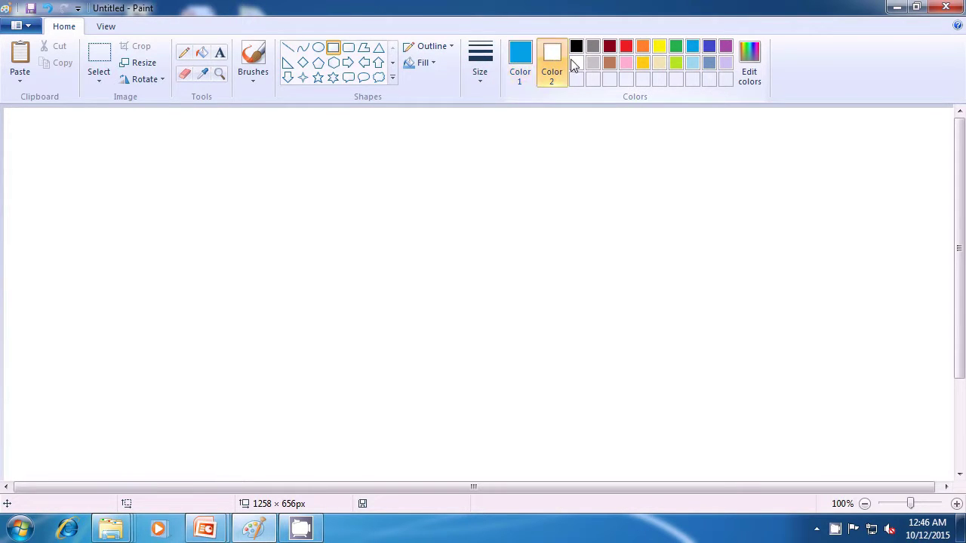
{"action": "left_click", "coordinate": [691, 47]}
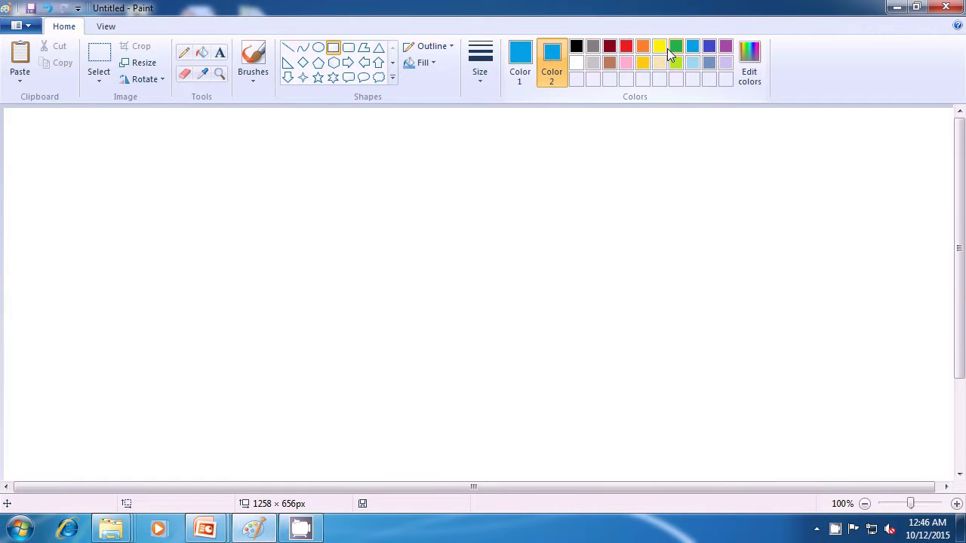
{"action": "left_click", "coordinate": [427, 65]}
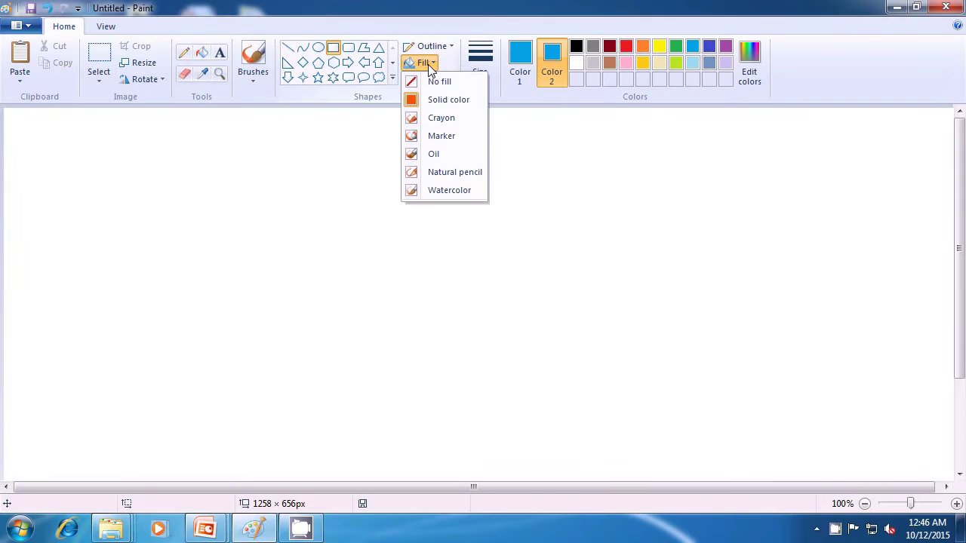
{"action": "left_click", "coordinate": [439, 102]}
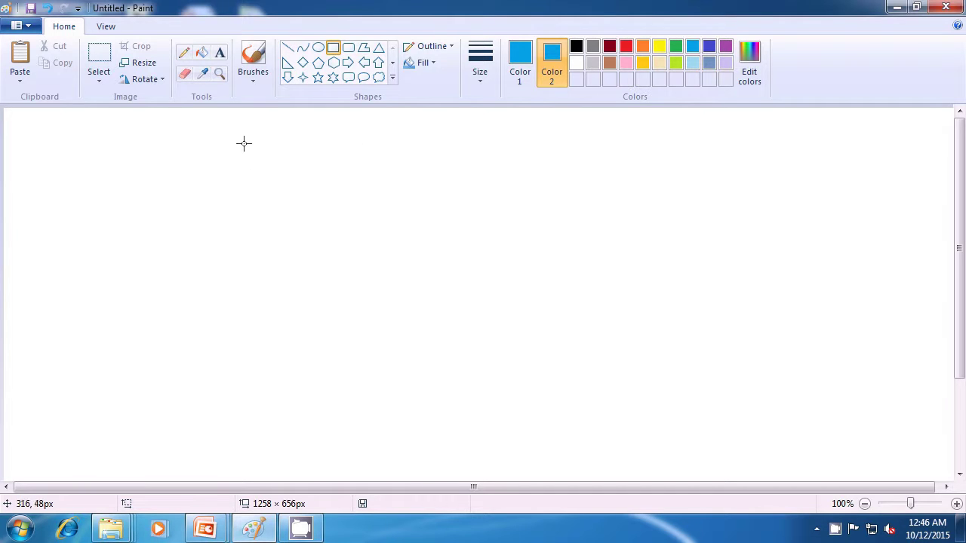
{"action": "left_click_drag", "start_coordinate": [262, 135], "coordinate": [797, 459]}
{"action": "left_click", "coordinate": [875, 399]}
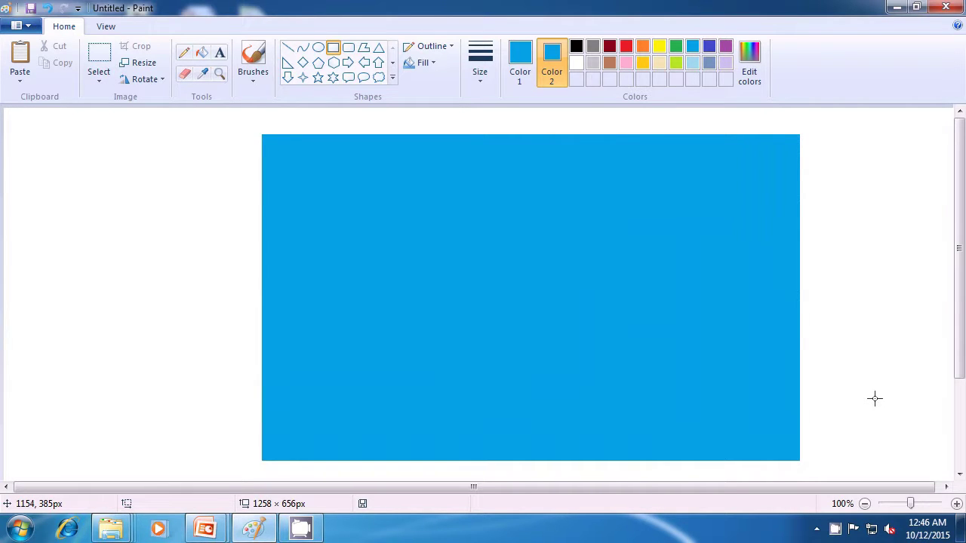
- Draw a solid black strip about 708 × 27 px along the blue rectangle's lower edge as the ground
{"action": "left_click", "coordinate": [659, 63]}
{"action": "left_click", "coordinate": [511, 58]}
{"action": "left_click", "coordinate": [659, 62]}
{"action": "left_click", "coordinate": [576, 47]}
{"action": "left_click", "coordinate": [553, 57]}
{"action": "left_click", "coordinate": [575, 48]}
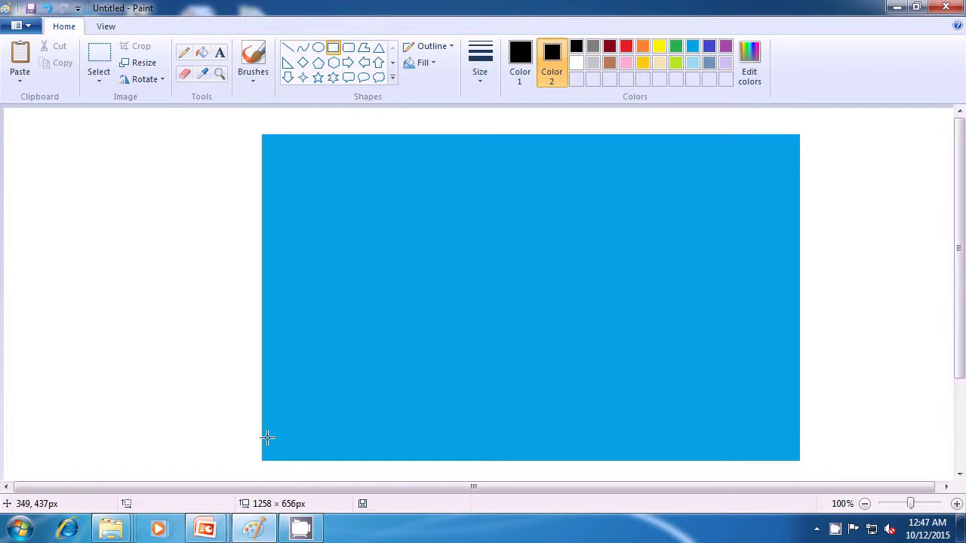
{"action": "left_click_drag", "start_coordinate": [264, 439], "coordinate": [796, 458]}
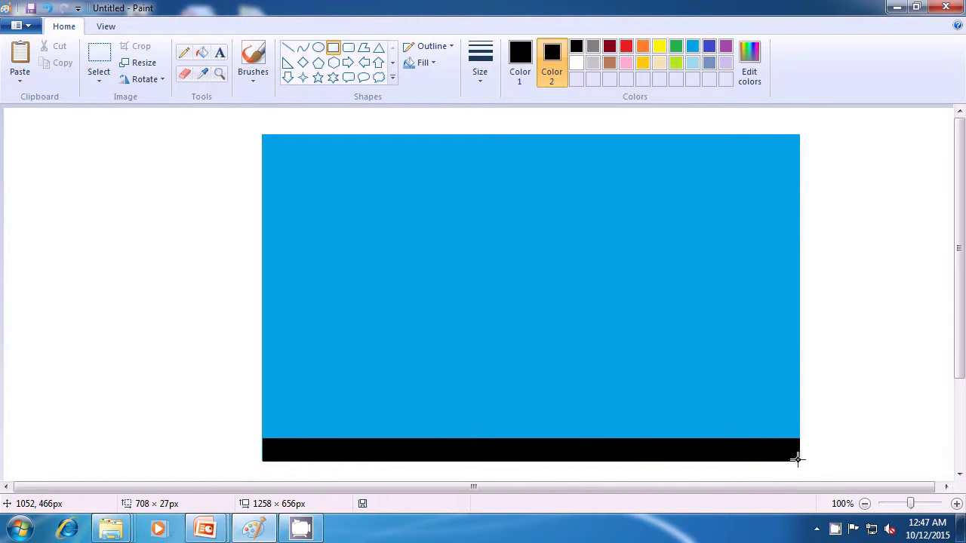
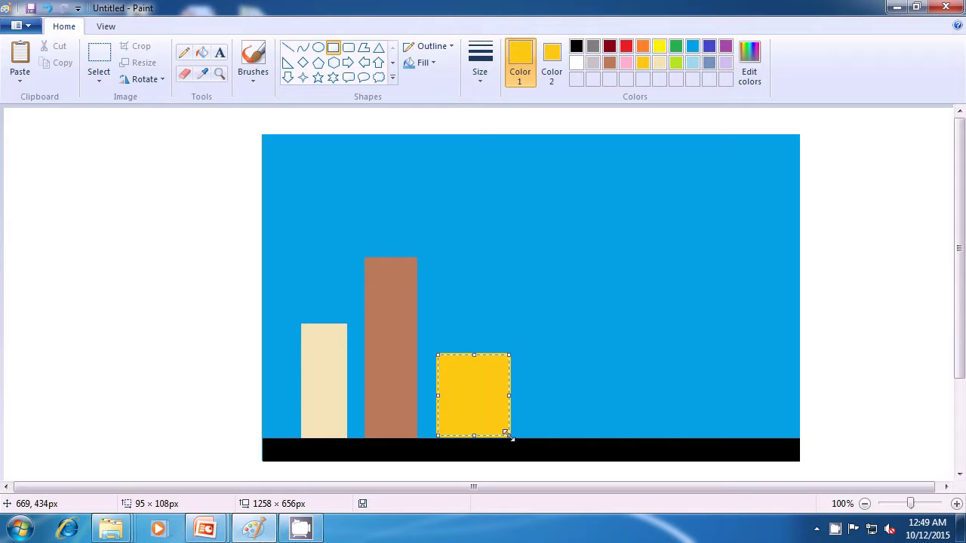
- Draw a tall, narrow cream solid rectangle on the black ground, well to the right of the yellow block
{"action": "left_click", "coordinate": [594, 374]}
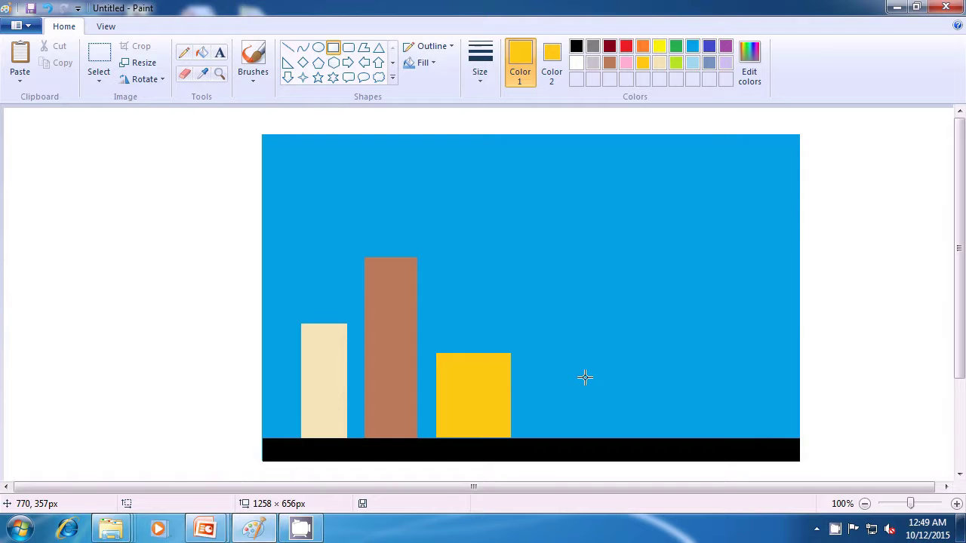
{"action": "left_click", "coordinate": [661, 60]}
{"action": "left_click", "coordinate": [552, 64]}
{"action": "left_click", "coordinate": [661, 62]}
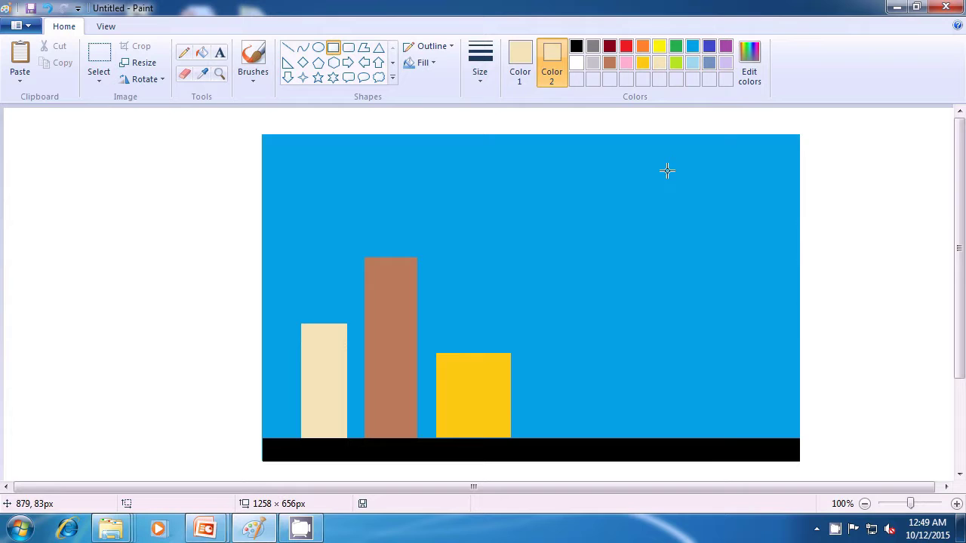
{"action": "left_click_drag", "start_coordinate": [660, 175], "coordinate": [709, 436]}
{"action": "left_click", "coordinate": [860, 321]}
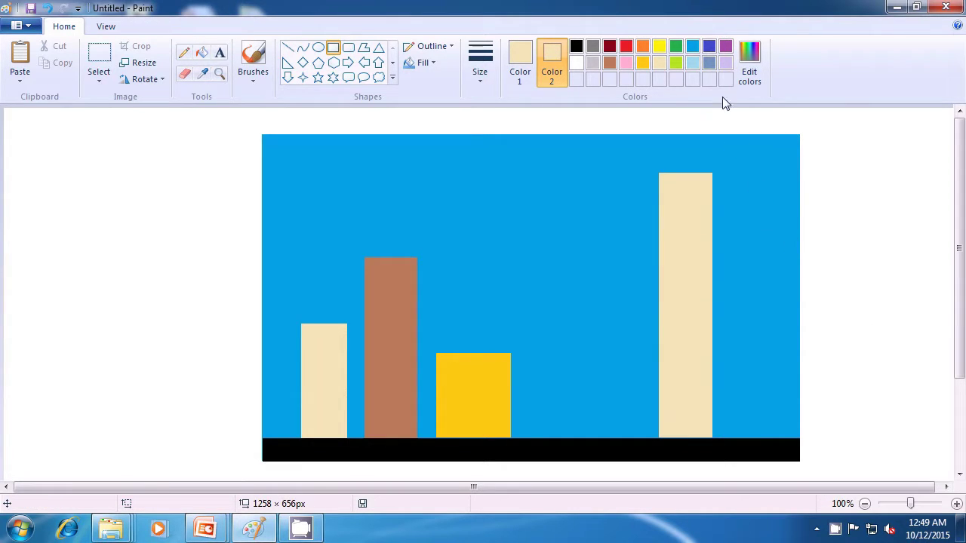
- Draw a solid lavender rectangle about 71 × 303 px on the ground at the sky's right edge, with matching outline
{"action": "left_click", "coordinate": [723, 65]}
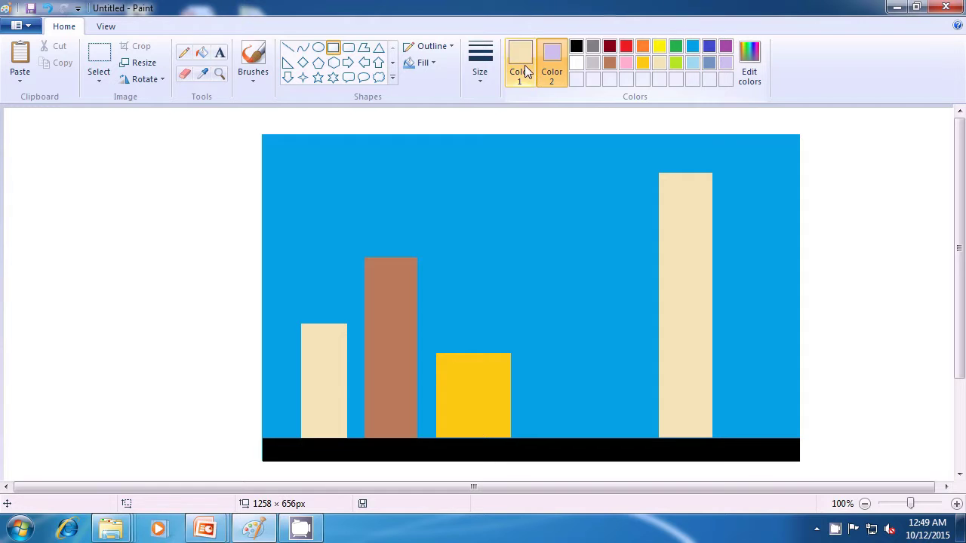
{"action": "left_click", "coordinate": [524, 68]}
{"action": "left_click", "coordinate": [724, 64]}
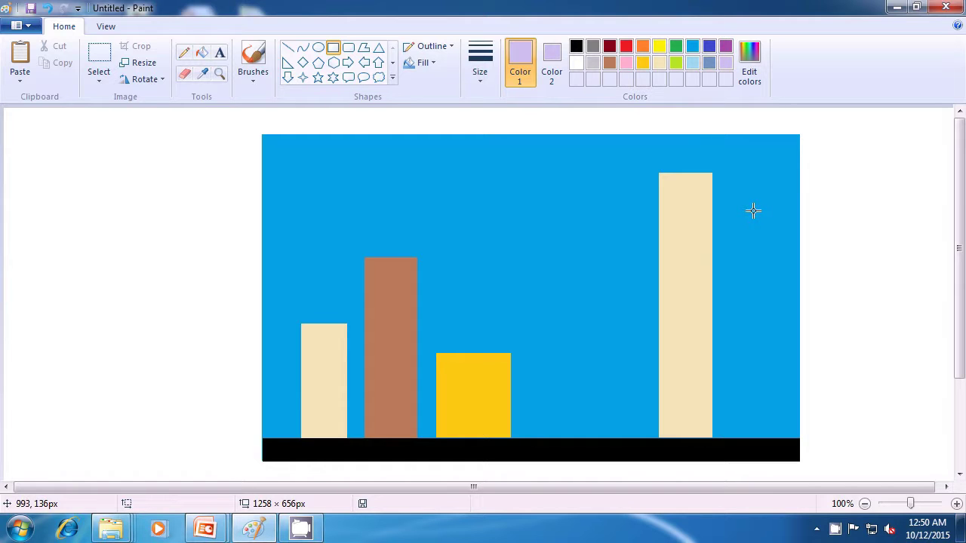
{"action": "left_click_drag", "start_coordinate": [744, 207], "coordinate": [799, 437]}
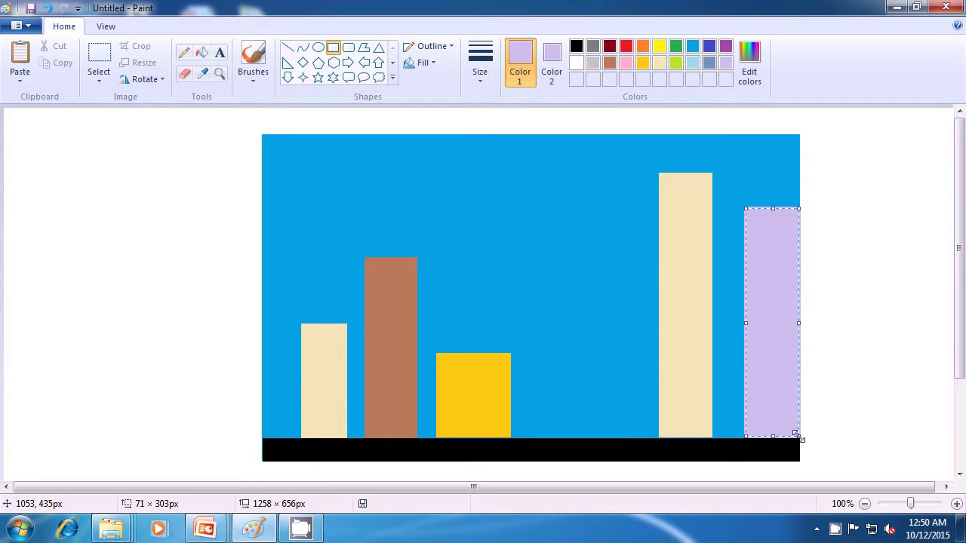
{"action": "left_click", "coordinate": [816, 373]}
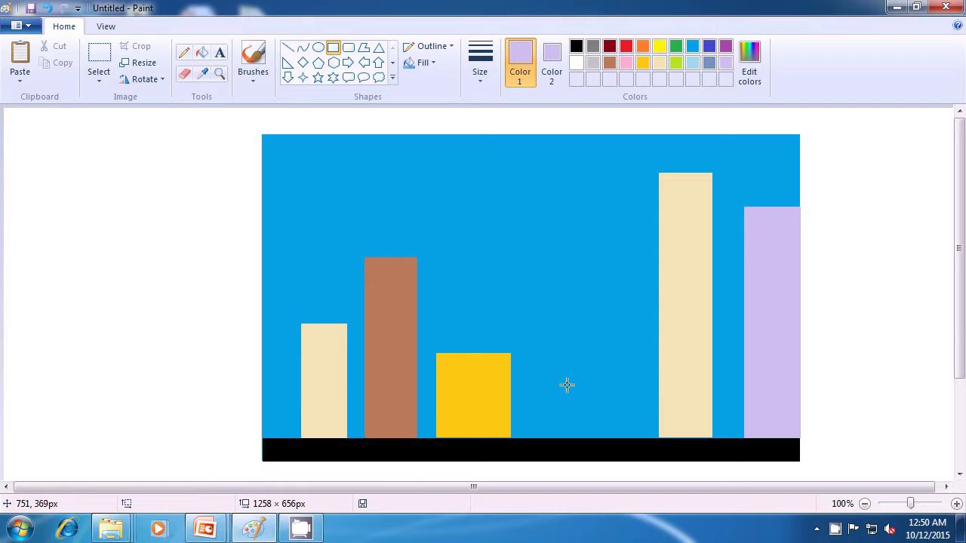
- Draw two thin lavender posts, about 5 × 161 px, standing on the ground between the yellow block and the tall cream building
{"action": "left_click_drag", "start_coordinate": [520, 320], "coordinate": [523, 438]}
{"action": "left_click_drag", "start_coordinate": [642, 315], "coordinate": [647, 437]}
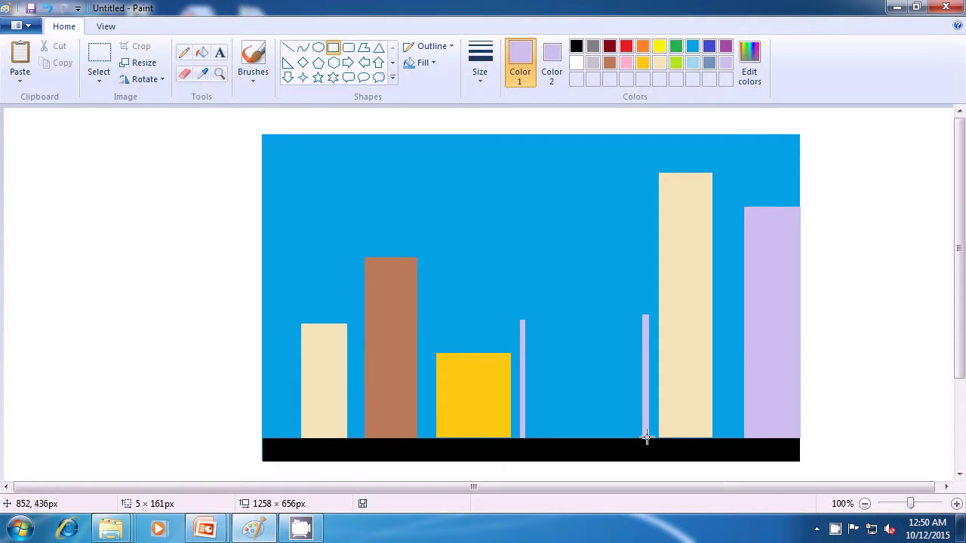
{"action": "left_click_drag", "start_coordinate": [647, 437], "coordinate": [646, 438]}
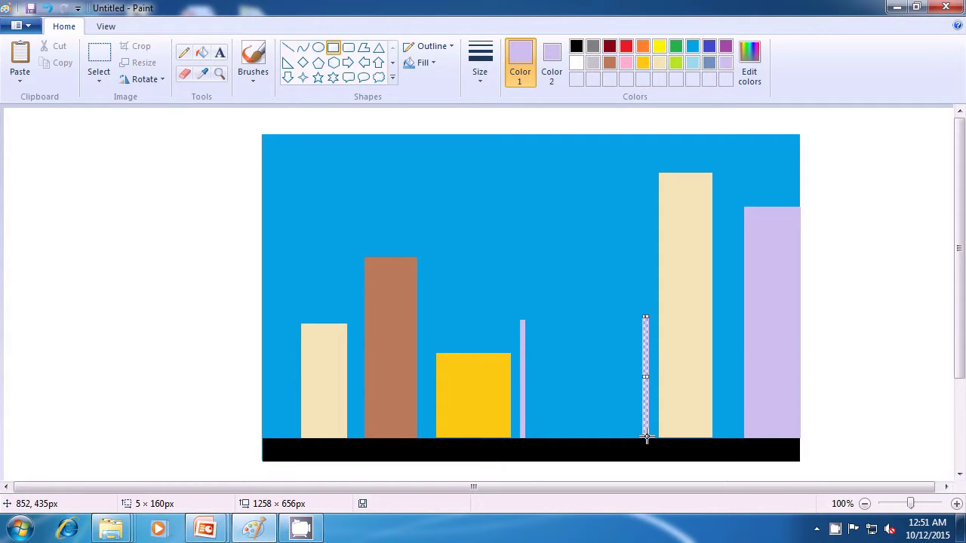
{"action": "left_click", "coordinate": [823, 352]}
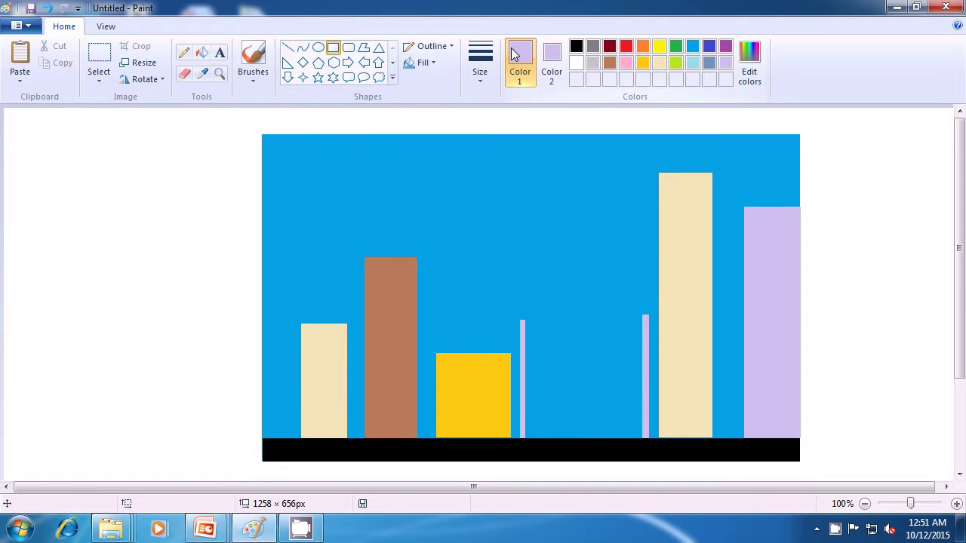
- Set Color 1 and Color 2 to black and draw two small windows near the top of the short cream building
{"action": "left_click", "coordinate": [575, 46]}
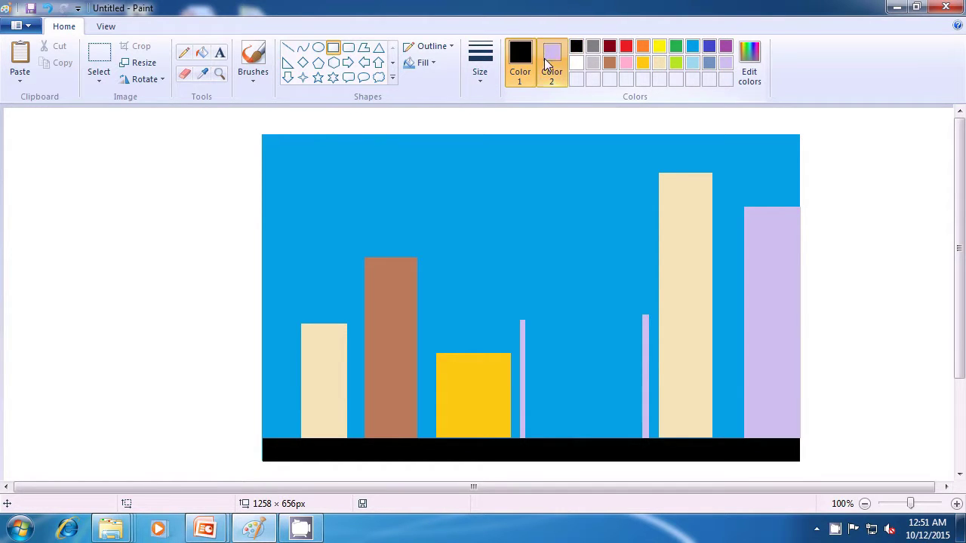
{"action": "left_click", "coordinate": [549, 60]}
{"action": "left_click", "coordinate": [575, 47]}
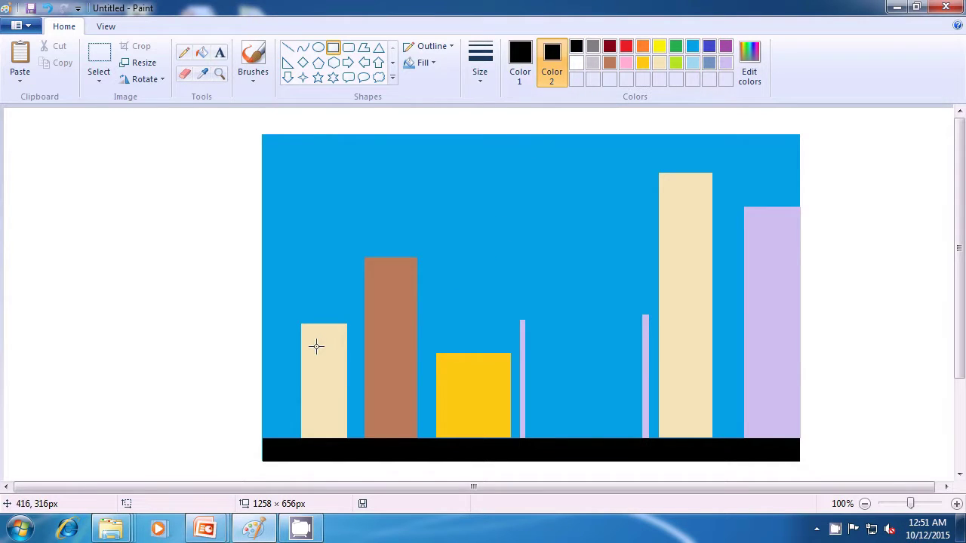
{"action": "left_click_drag", "start_coordinate": [308, 339], "coordinate": [314, 352]}
{"action": "left_click", "coordinate": [426, 331]}
{"action": "left_click_drag", "start_coordinate": [330, 341], "coordinate": [336, 348]}
{"action": "left_click", "coordinate": [456, 304]}
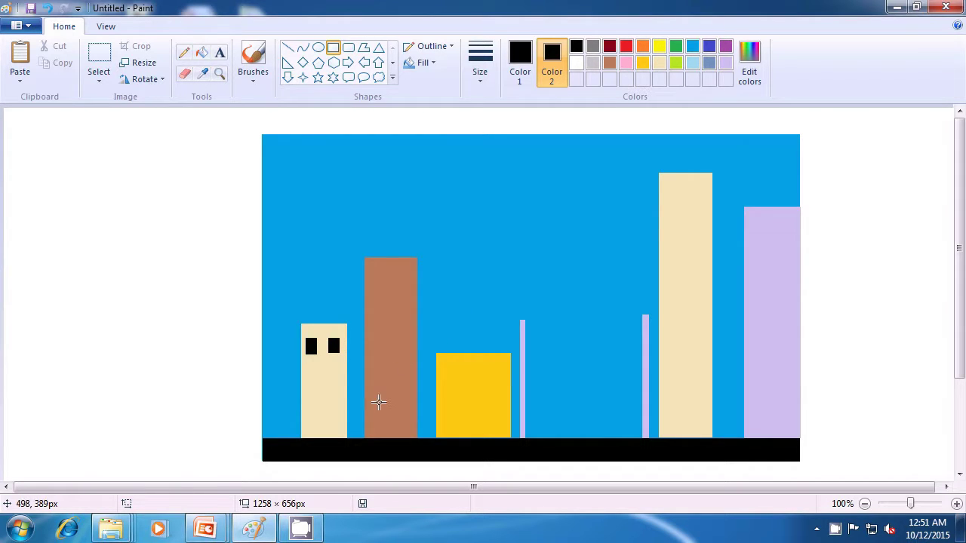
- Add a larger black window in the middle of the short cream building and two narrow black doors reaching its base
{"action": "left_click_drag", "start_coordinate": [312, 372], "coordinate": [330, 387]}
{"action": "left_click", "coordinate": [456, 325]}
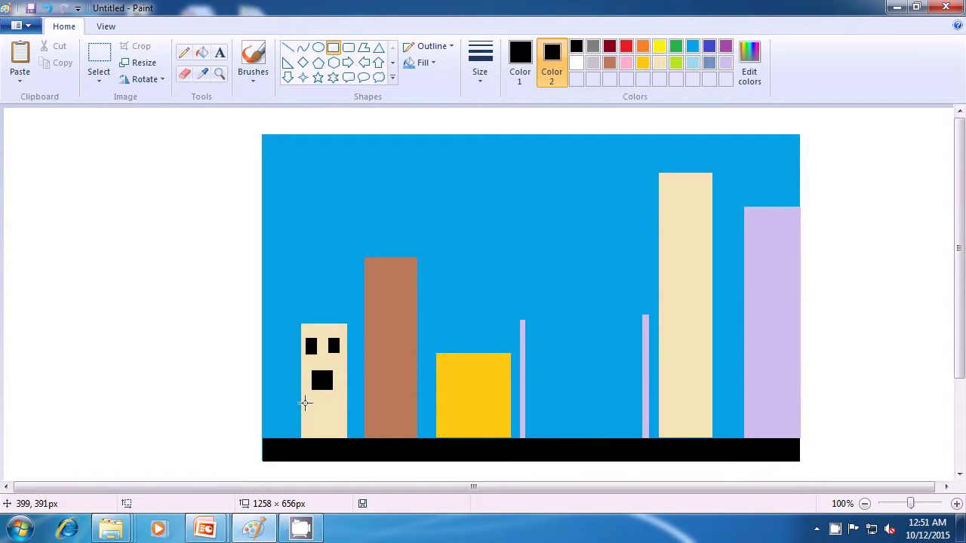
{"action": "left_click_drag", "start_coordinate": [304, 403], "coordinate": [309, 435]}
{"action": "left_click", "coordinate": [446, 311]}
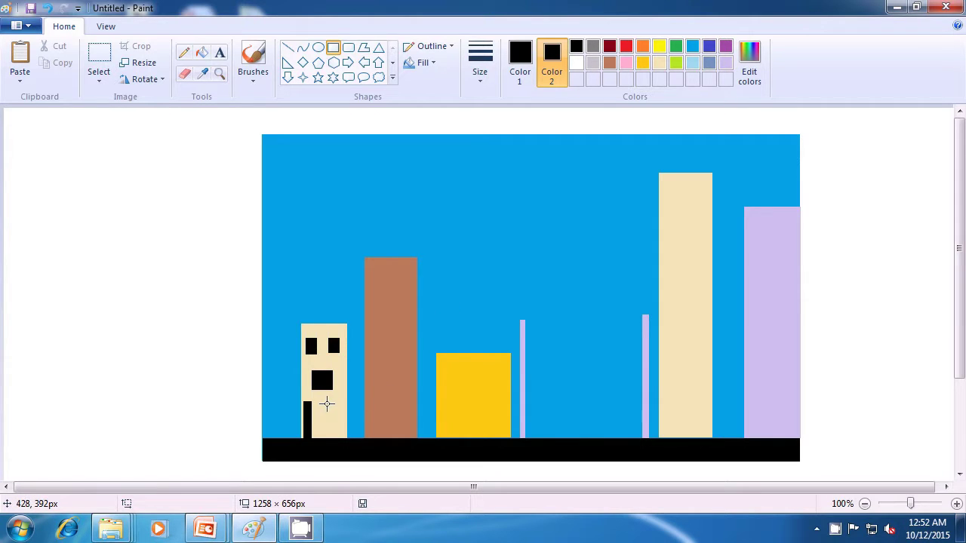
{"action": "left_click_drag", "start_coordinate": [330, 402], "coordinate": [336, 437]}
{"action": "left_click", "coordinate": [437, 279]}
- Set both colours to yellow and draw two wide, flat windows on the upper left side of the brown building
{"action": "left_click", "coordinate": [660, 47]}
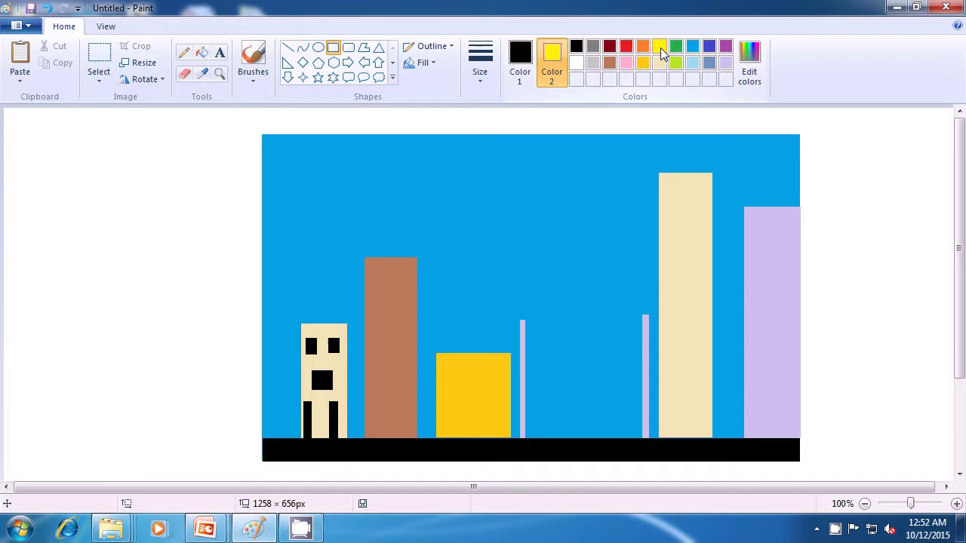
{"action": "left_click", "coordinate": [522, 68]}
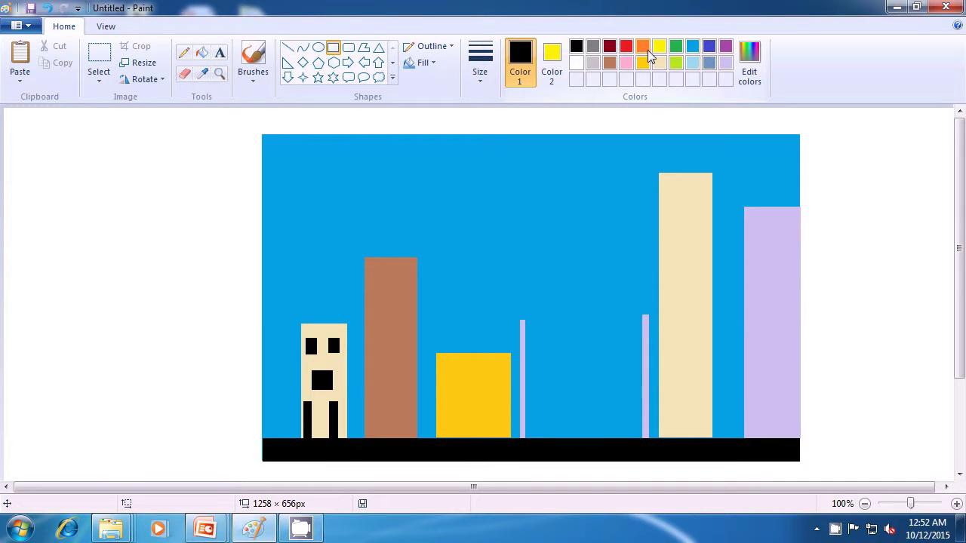
{"action": "left_click", "coordinate": [657, 47]}
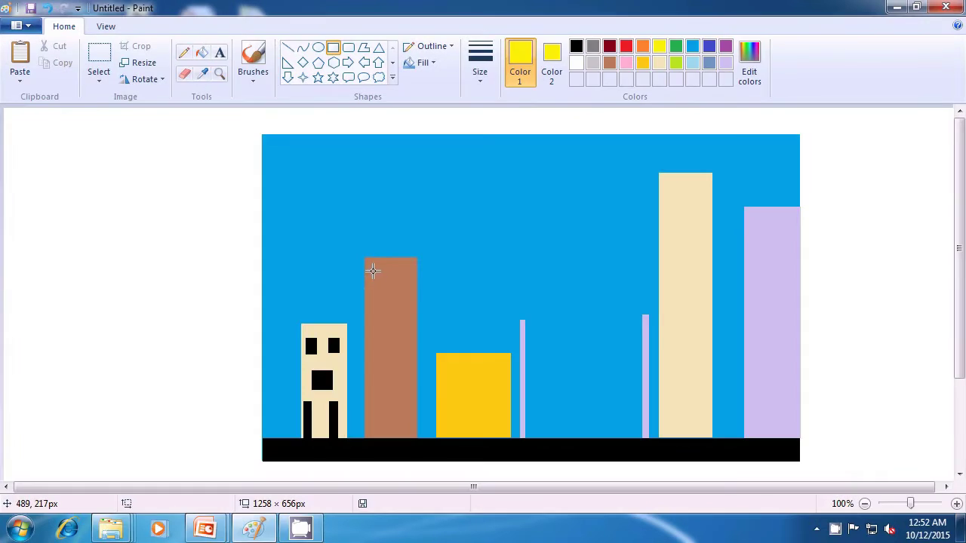
{"action": "left_click_drag", "start_coordinate": [371, 269], "coordinate": [393, 276]}
{"action": "left_click", "coordinate": [452, 261]}
{"action": "left_click_drag", "start_coordinate": [365, 294], "coordinate": [385, 302]}
{"action": "left_click", "coordinate": [453, 304]}
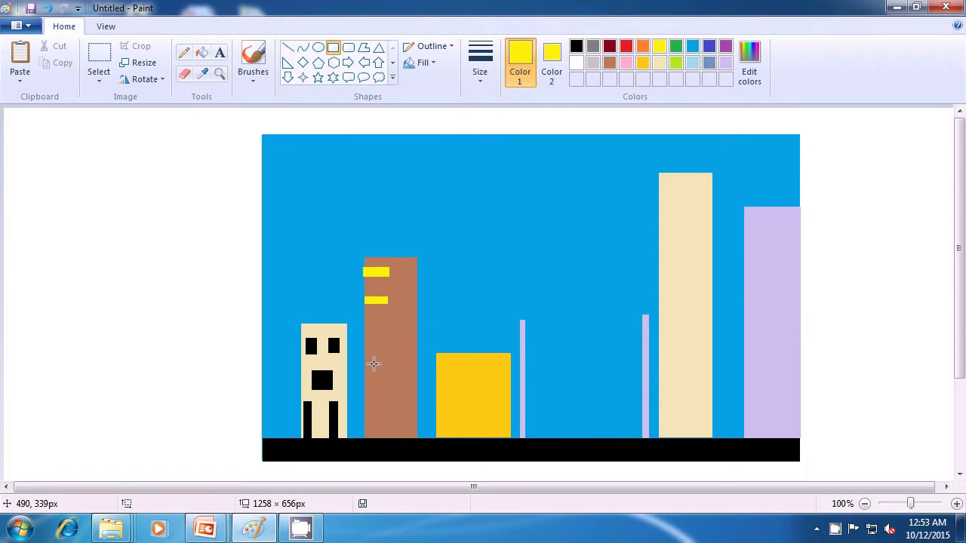
- Draw two more flat yellow windows down the brown building's left side and a tall, narrow yellow door beneath them
{"action": "left_click_drag", "start_coordinate": [366, 321], "coordinate": [379, 324]}
{"action": "left_click_drag", "start_coordinate": [378, 325], "coordinate": [380, 325]}
{"action": "left_click", "coordinate": [442, 312]}
{"action": "mouse_move", "coordinate": [368, 352]}
{"action": "left_mouse_down"}
{"action": "mouse_move", "coordinate": [386, 359]}
{"action": "mouse_move", "coordinate": [362, 352]}
{"action": "left_mouse_up"}
{"action": "left_click", "coordinate": [463, 314]}
{"action": "left_click_drag", "start_coordinate": [376, 376], "coordinate": [381, 436]}
{"action": "left_click", "coordinate": [436, 330]}
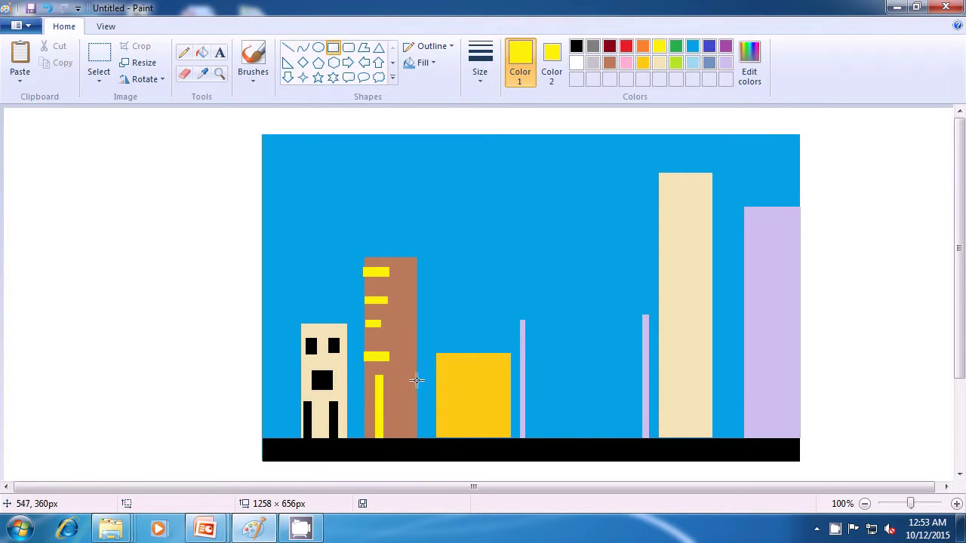
- Draw three small upright yellow windows, about 9 × 18 px, spaced up the right side of the brown building
{"action": "left_click_drag", "start_coordinate": [400, 365], "coordinate": [406, 378]}
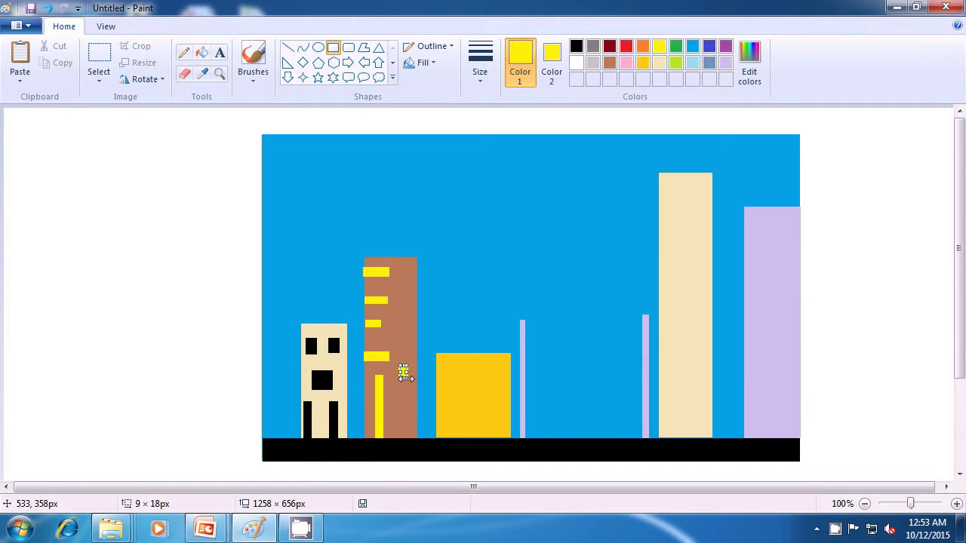
{"action": "left_click", "coordinate": [454, 326]}
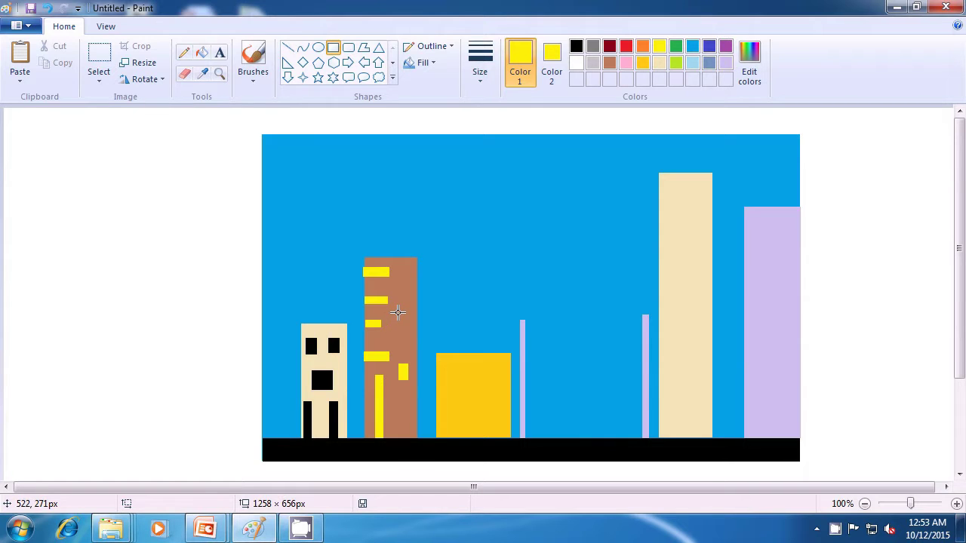
{"action": "left_click_drag", "start_coordinate": [399, 309], "coordinate": [403, 323]}
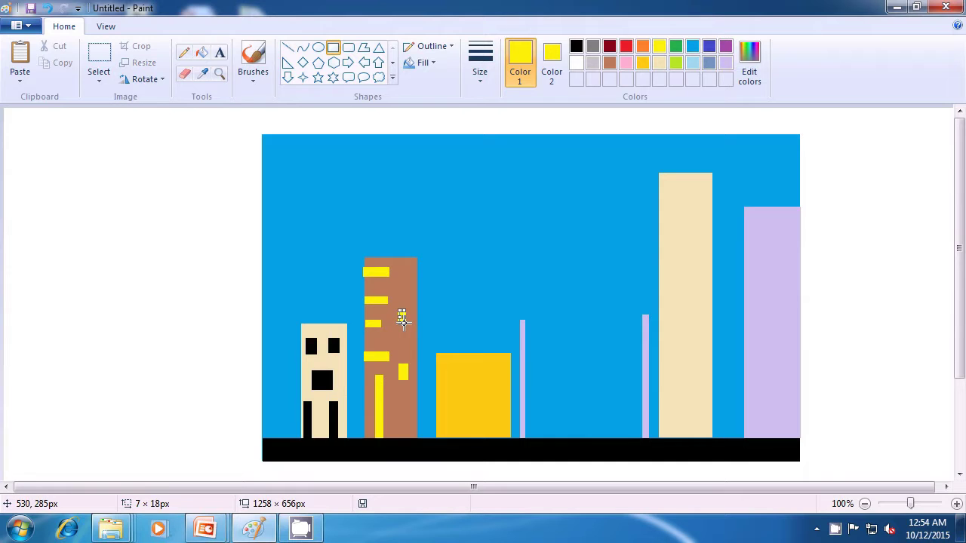
{"action": "left_click", "coordinate": [451, 308]}
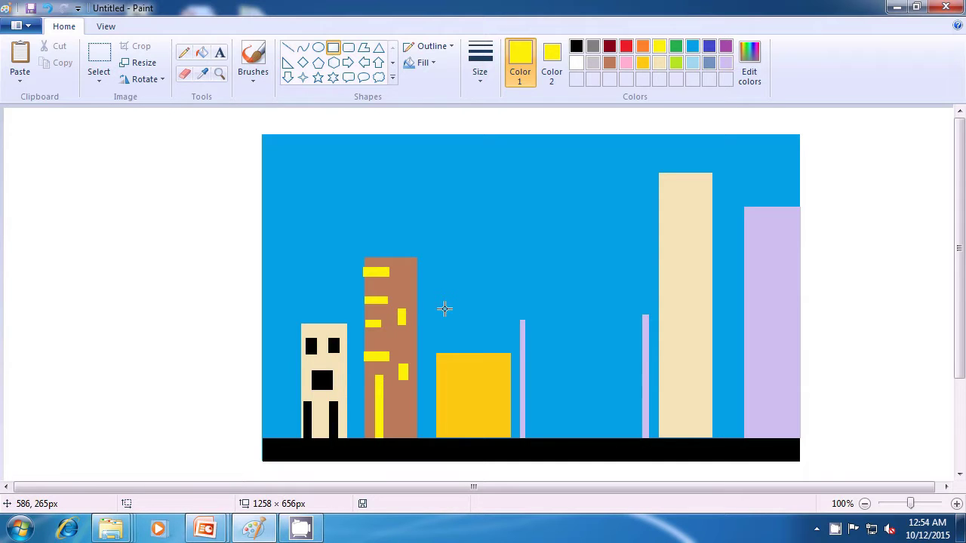
{"action": "left_click_drag", "start_coordinate": [403, 262], "coordinate": [410, 274]}
{"action": "left_click", "coordinate": [479, 274]}
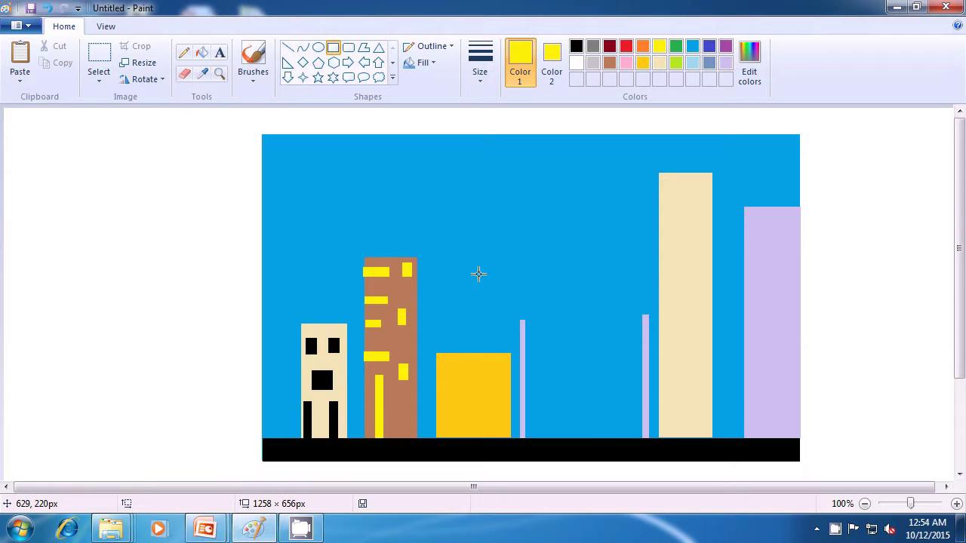
- Set both colours to green and draw a row of three windows along the top of the yellow block
{"action": "left_click", "coordinate": [676, 47]}
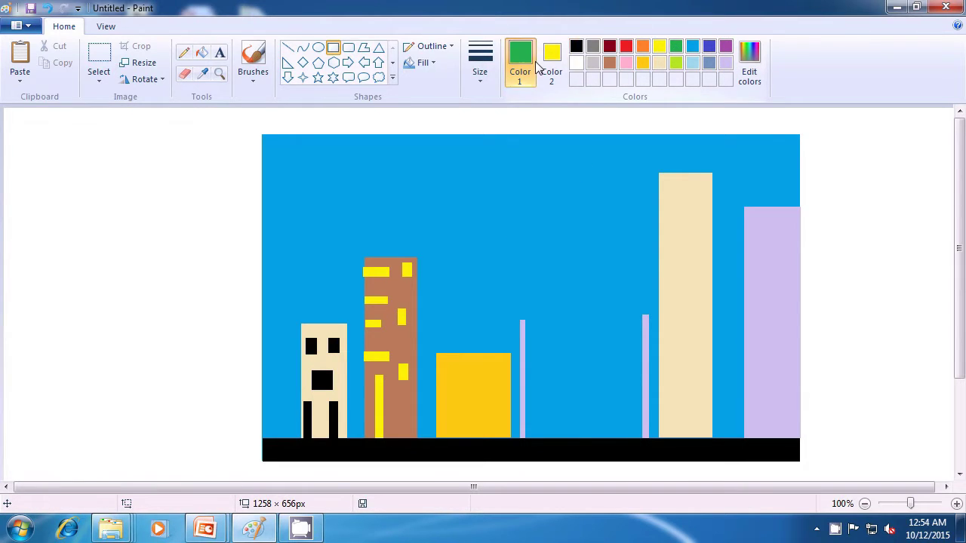
{"action": "left_click", "coordinate": [551, 66]}
{"action": "left_click", "coordinate": [676, 48]}
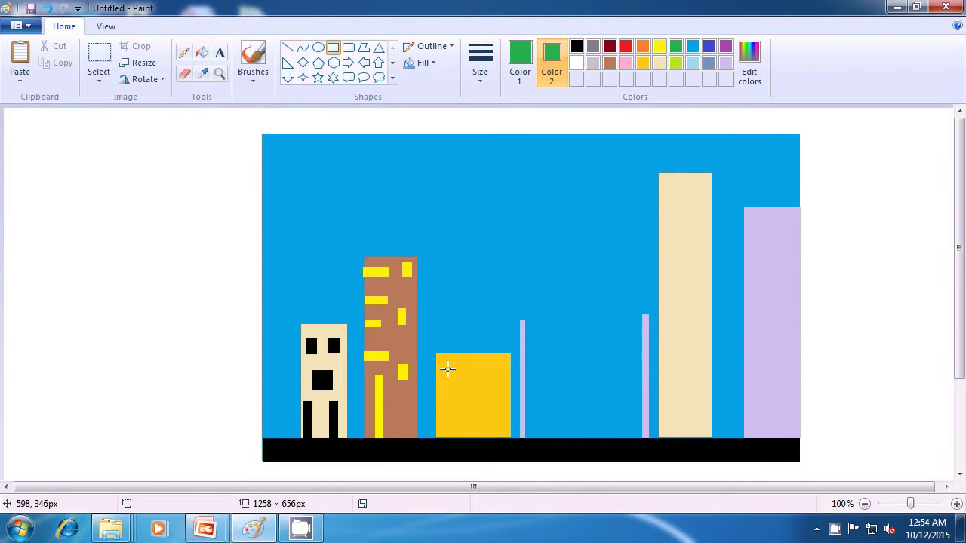
{"action": "left_click_drag", "start_coordinate": [444, 361], "coordinate": [461, 373]}
{"action": "left_click", "coordinate": [480, 374]}
{"action": "left_click_drag", "start_coordinate": [472, 359], "coordinate": [506, 371]}
{"action": "left_click", "coordinate": [476, 290]}
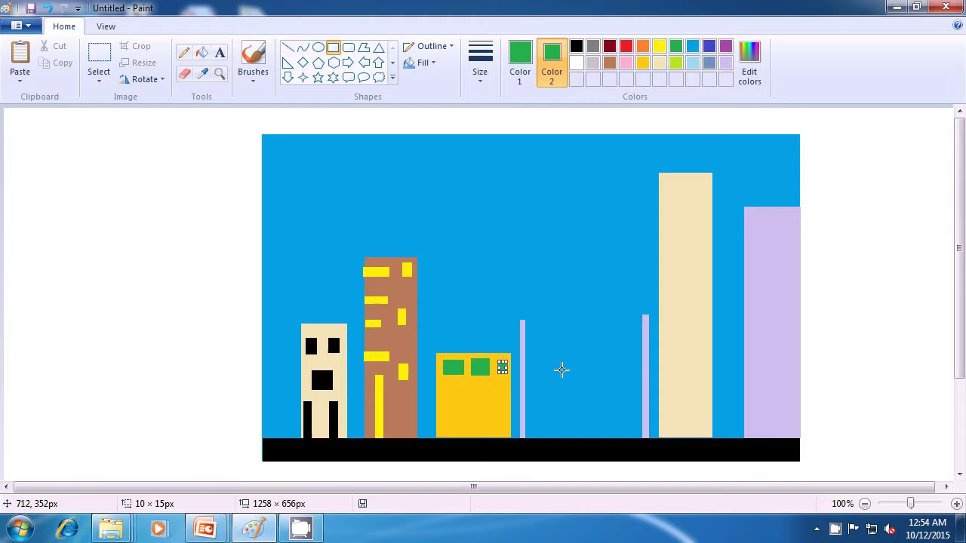
{"action": "left_click", "coordinate": [585, 348]}
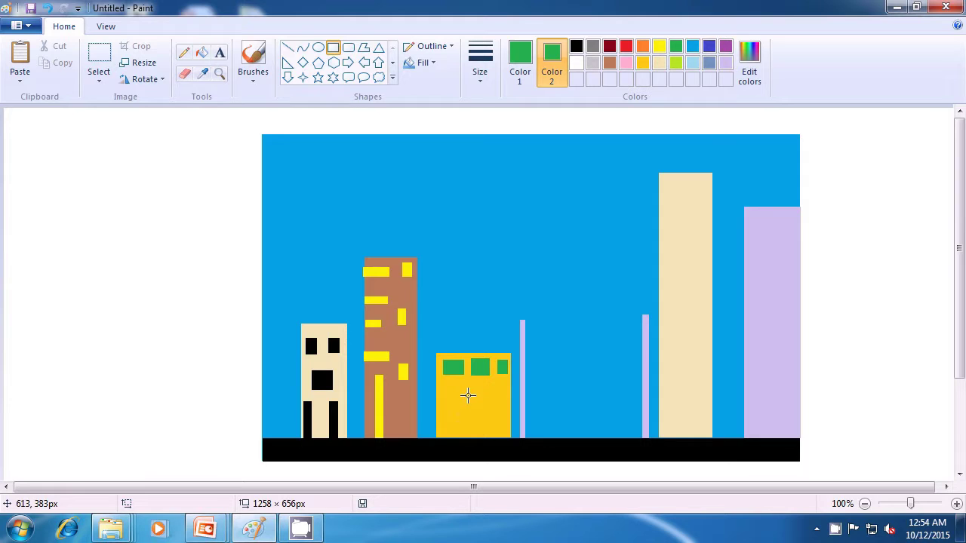
- Draw a green door about 14 × 67 px in the middle of the yellow block, with a small green window on each side
{"action": "left_click_drag", "start_coordinate": [471, 384], "coordinate": [482, 438]}
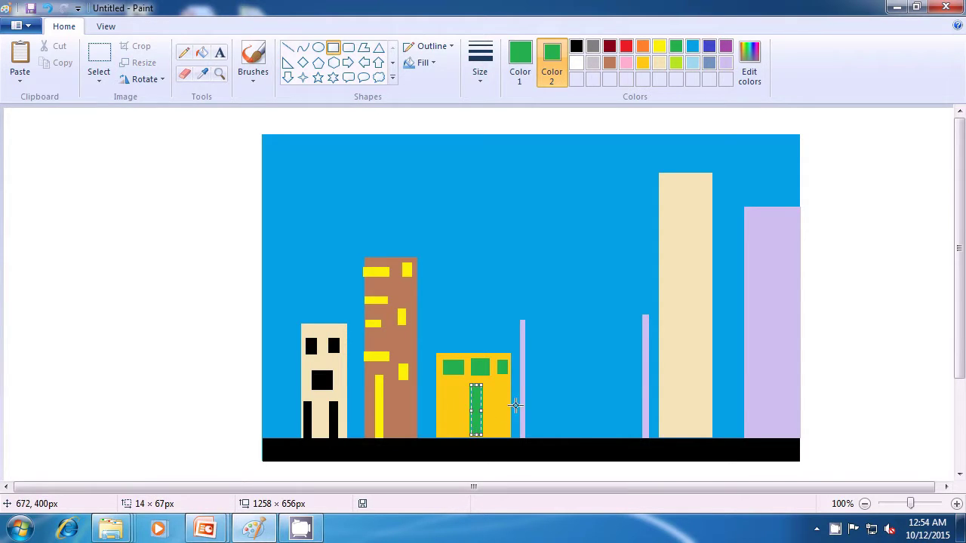
{"action": "left_click", "coordinate": [550, 385]}
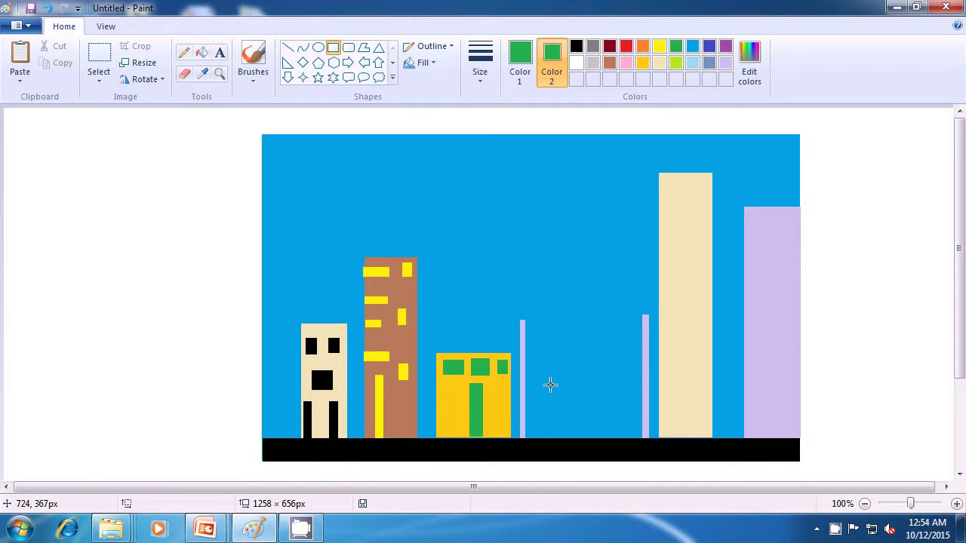
{"action": "left_click_drag", "start_coordinate": [448, 386], "coordinate": [506, 395]}
{"action": "left_click", "coordinate": [564, 373]}
{"action": "left_click", "coordinate": [546, 360]}
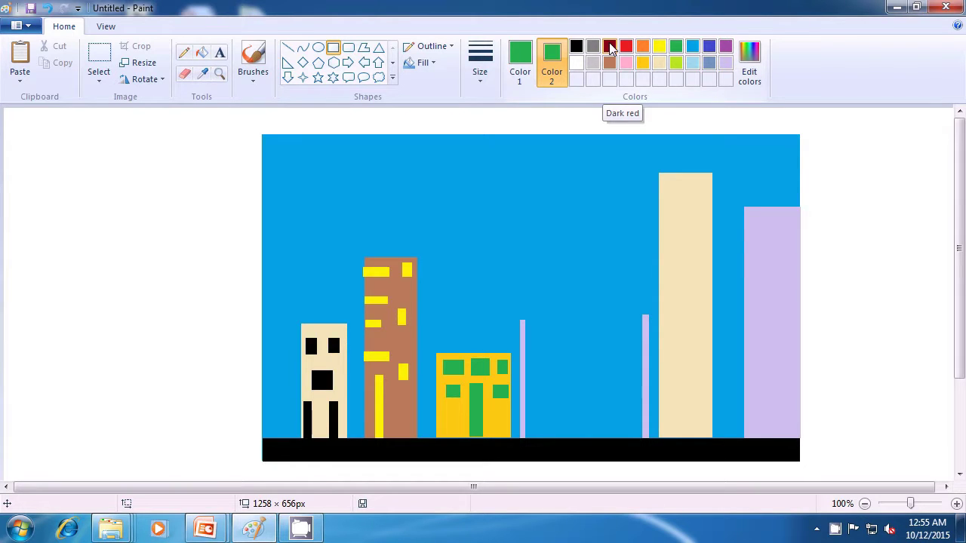
- With Color 1 dark red and Color 2 light gray, draw two narrow upright windows at the tall cream building's upper left
{"action": "left_click", "coordinate": [534, 60]}
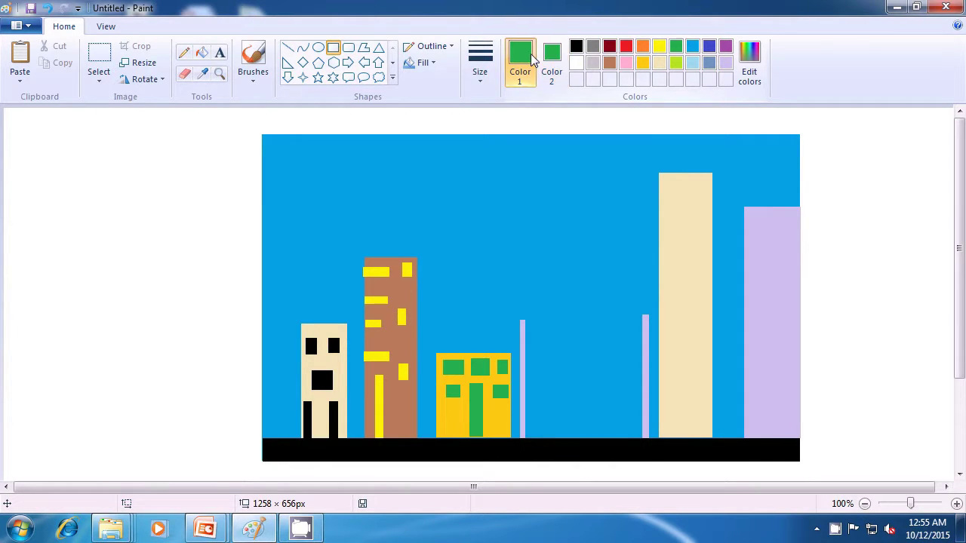
{"action": "left_click", "coordinate": [609, 47]}
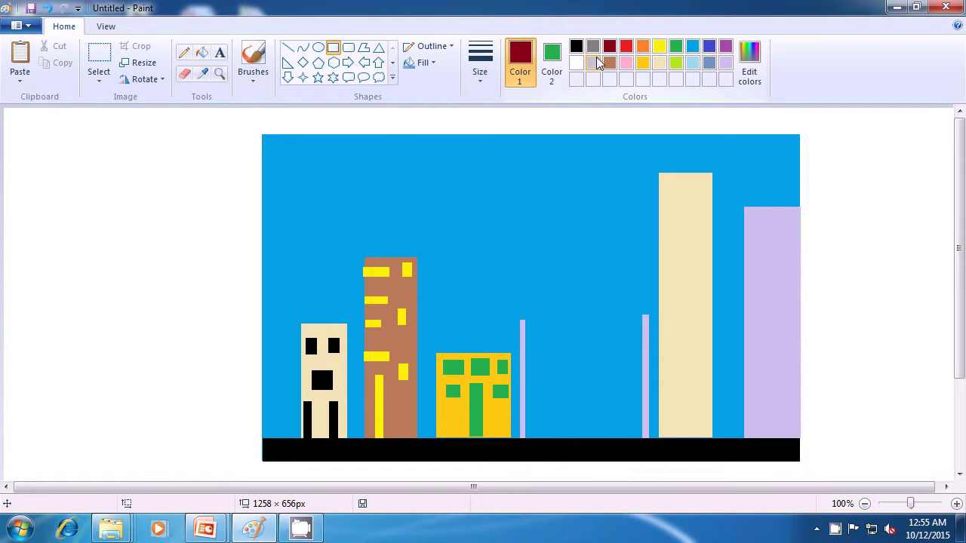
{"action": "right_click", "coordinate": [593, 62]}
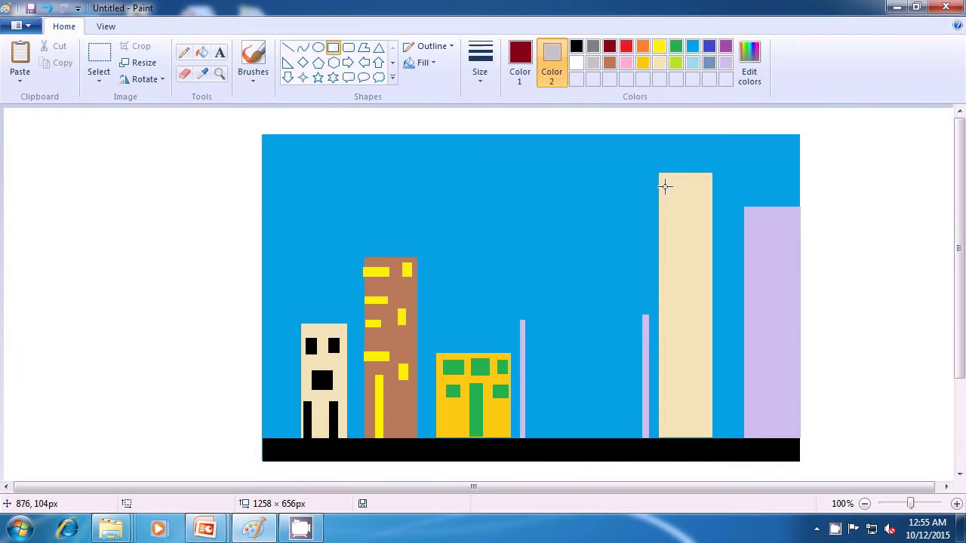
{"action": "left_click_drag", "start_coordinate": [665, 184], "coordinate": [666, 208]}
{"action": "left_click", "coordinate": [649, 206]}
{"action": "left_click_drag", "start_coordinate": [676, 183], "coordinate": [677, 210]}
{"action": "left_click", "coordinate": [648, 218]}
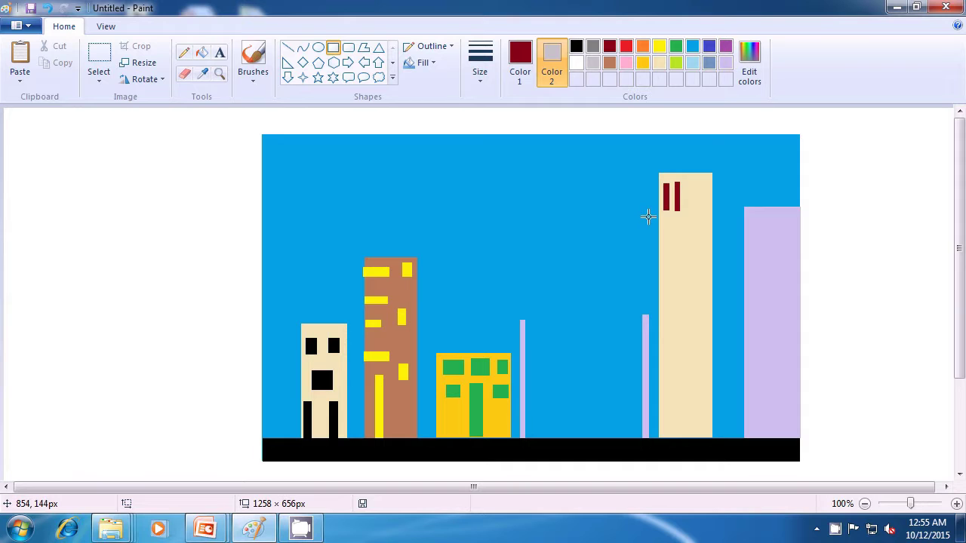
- Set both colours to blue-gray and draw two narrow upright windows, about 2 × 36 px, below the tall cream building's upper-left dark red pair
{"action": "left_click", "coordinate": [707, 64]}
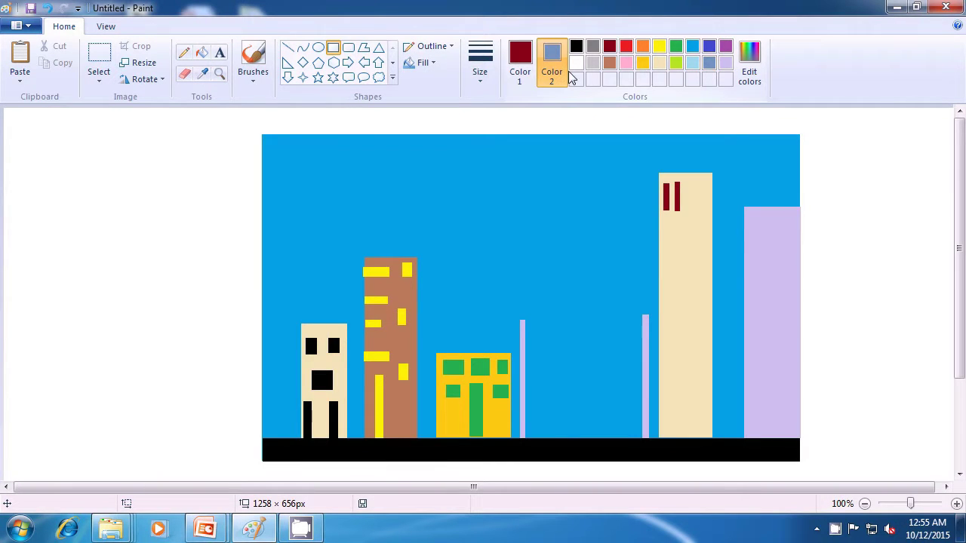
{"action": "left_click", "coordinate": [523, 71]}
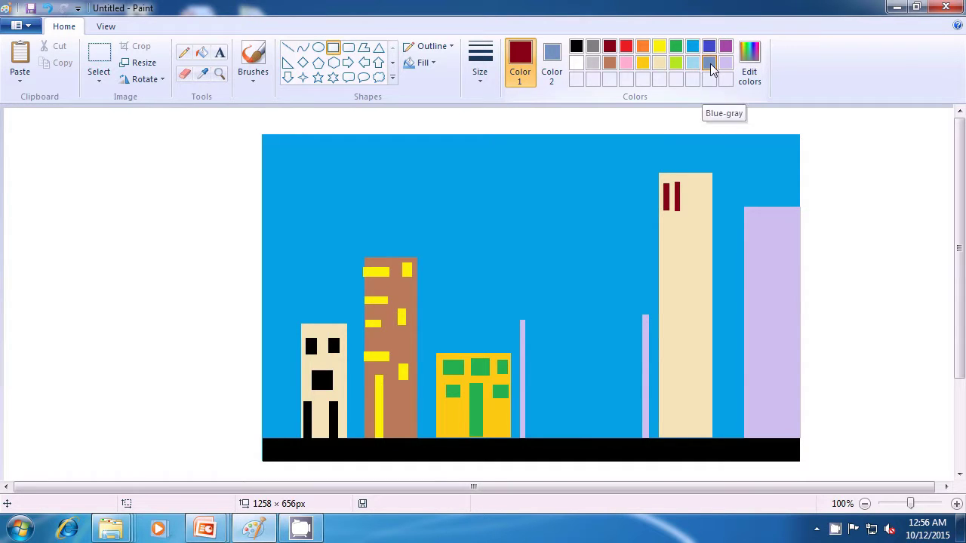
{"action": "left_click", "coordinate": [710, 63]}
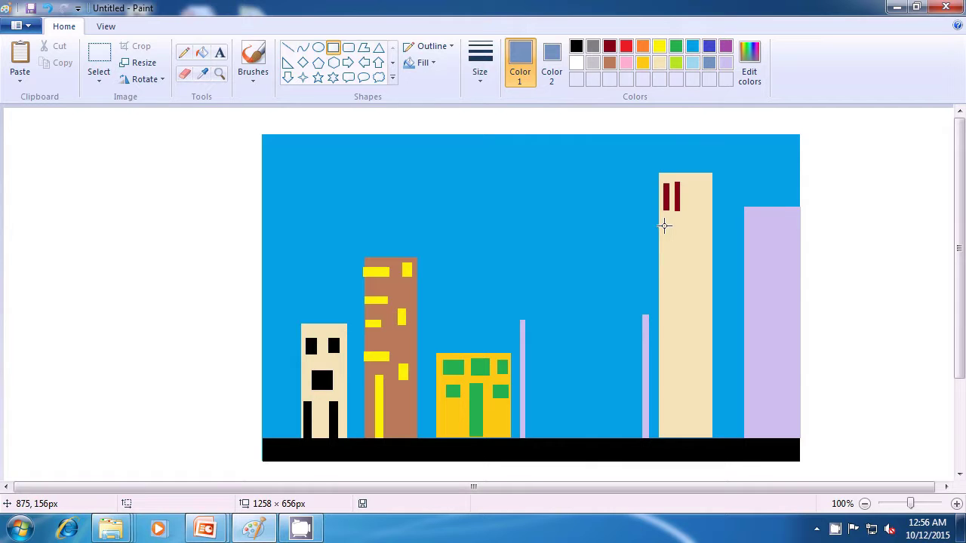
{"action": "left_click_drag", "start_coordinate": [664, 223], "coordinate": [666, 250]}
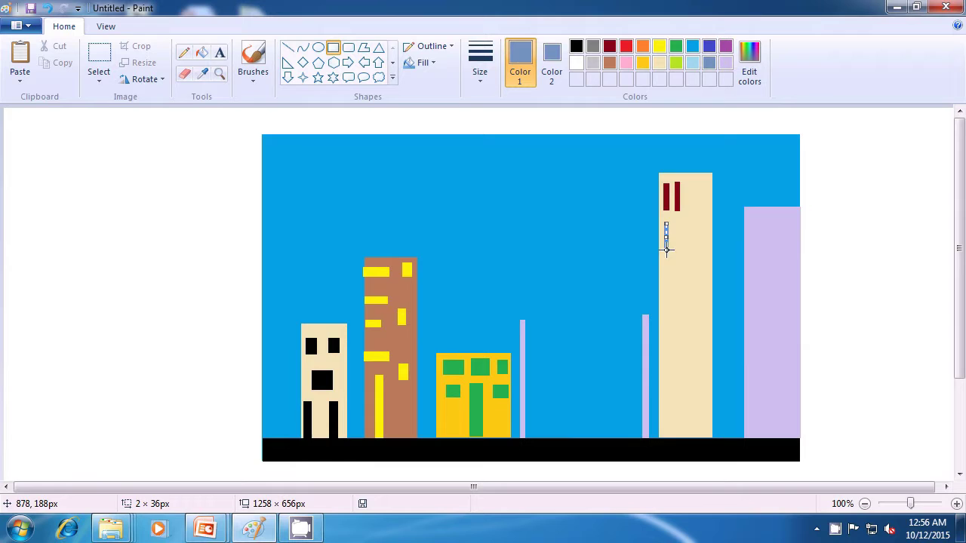
{"action": "left_click", "coordinate": [685, 248]}
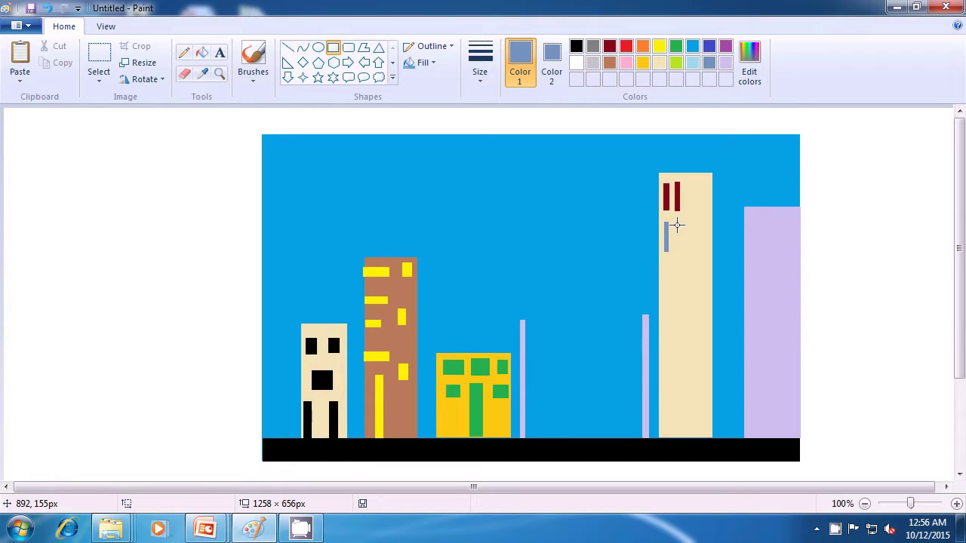
{"action": "left_click_drag", "start_coordinate": [677, 223], "coordinate": [677, 249]}
{"action": "left_click", "coordinate": [695, 249]}
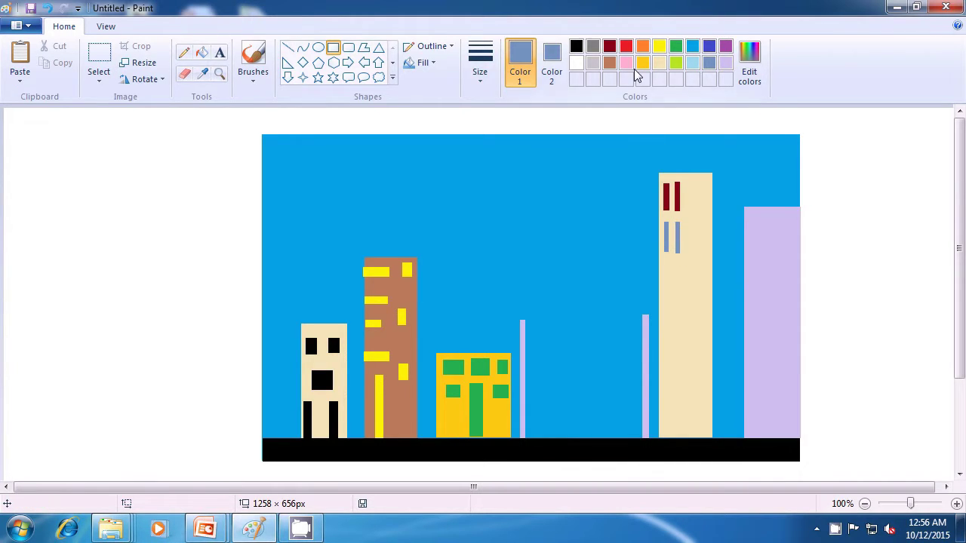
- Set both colours to dark red and draw two narrow upright windows near the tall cream building's right edge, around mid-height
{"action": "left_click", "coordinate": [610, 47]}
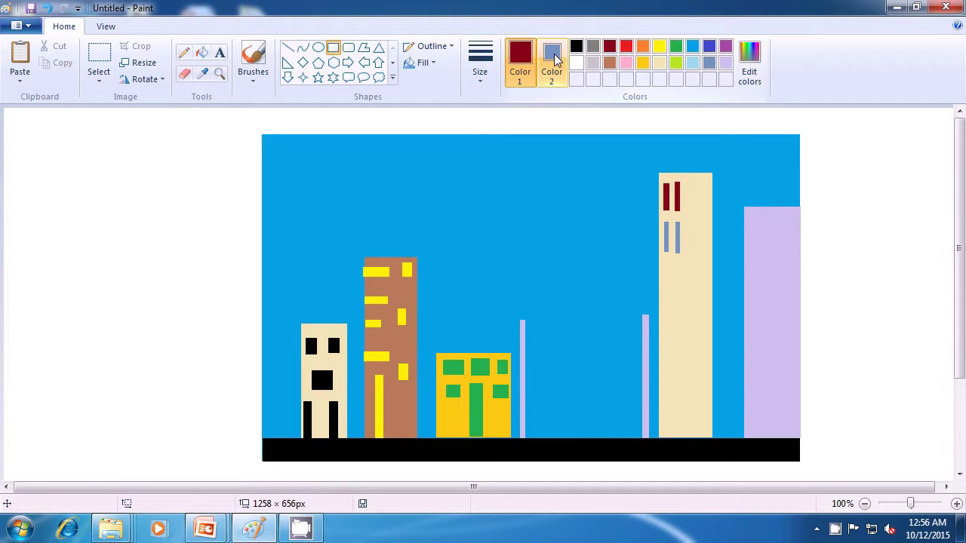
{"action": "left_click", "coordinate": [552, 61]}
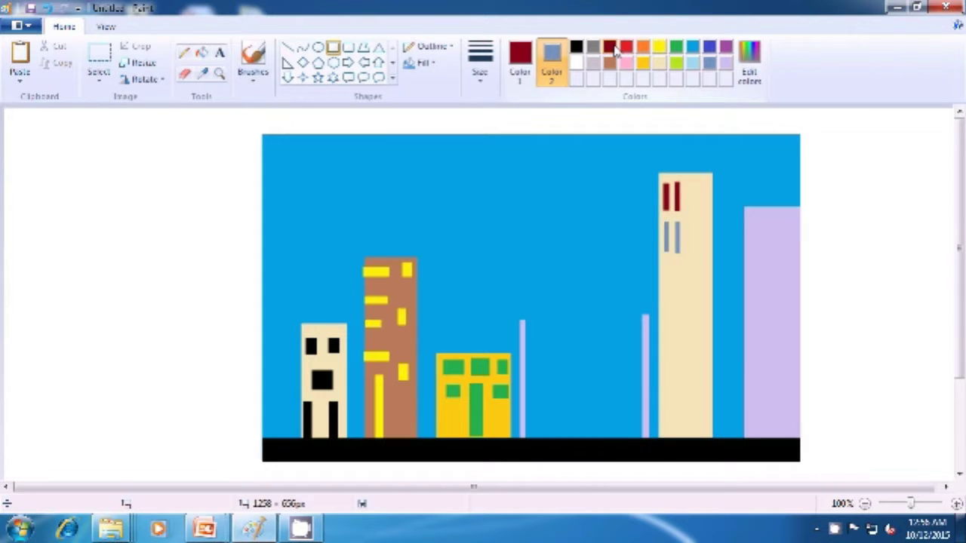
{"action": "left_click", "coordinate": [612, 47]}
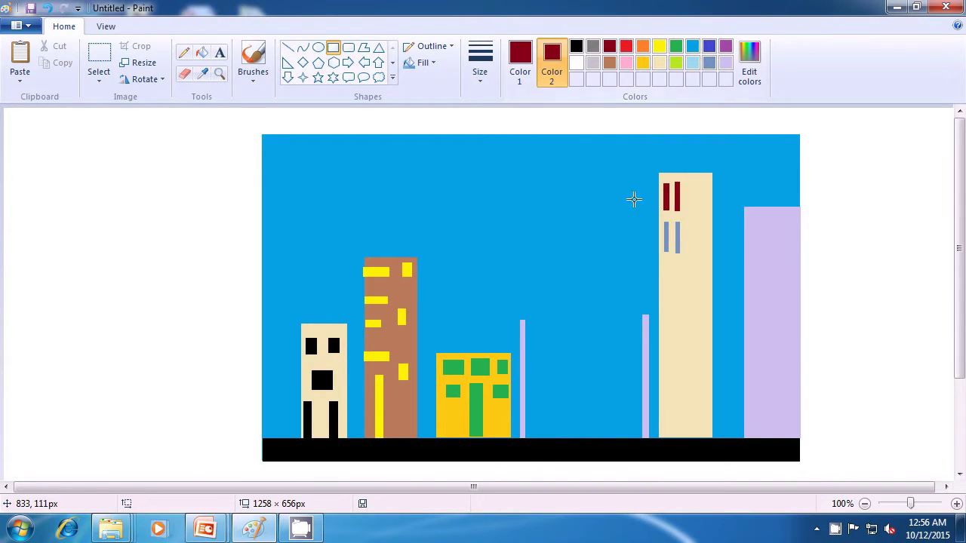
{"action": "left_click_drag", "start_coordinate": [690, 268], "coordinate": [691, 300]}
{"action": "left_click", "coordinate": [691, 313]}
{"action": "left_click_drag", "start_coordinate": [701, 269], "coordinate": [701, 302]}
{"action": "left_click", "coordinate": [723, 302]}
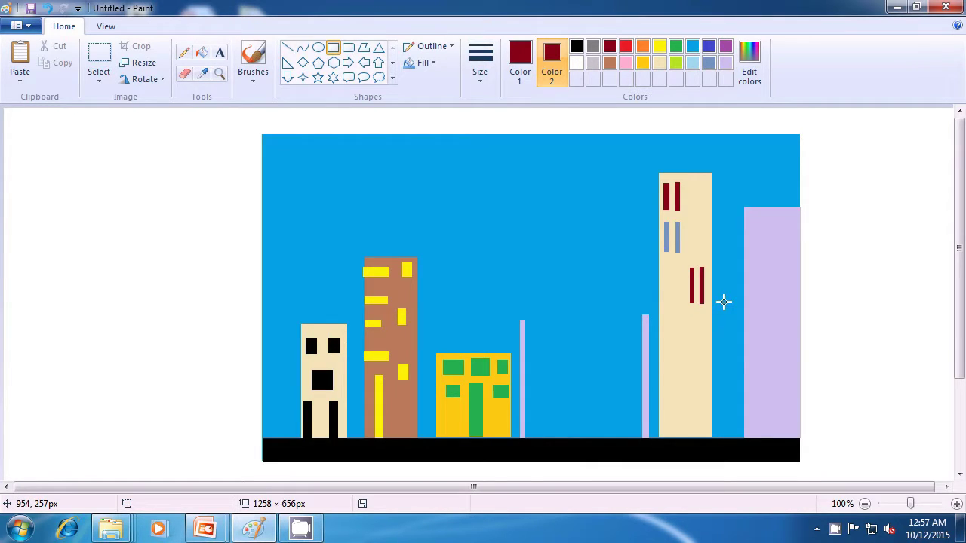
- Set both colours to blue-gray and draw two narrow windows, about 2 × 43 px, beneath the dark red pair on the cream building's right side
{"action": "left_click", "coordinate": [708, 65]}
{"action": "left_click", "coordinate": [520, 60]}
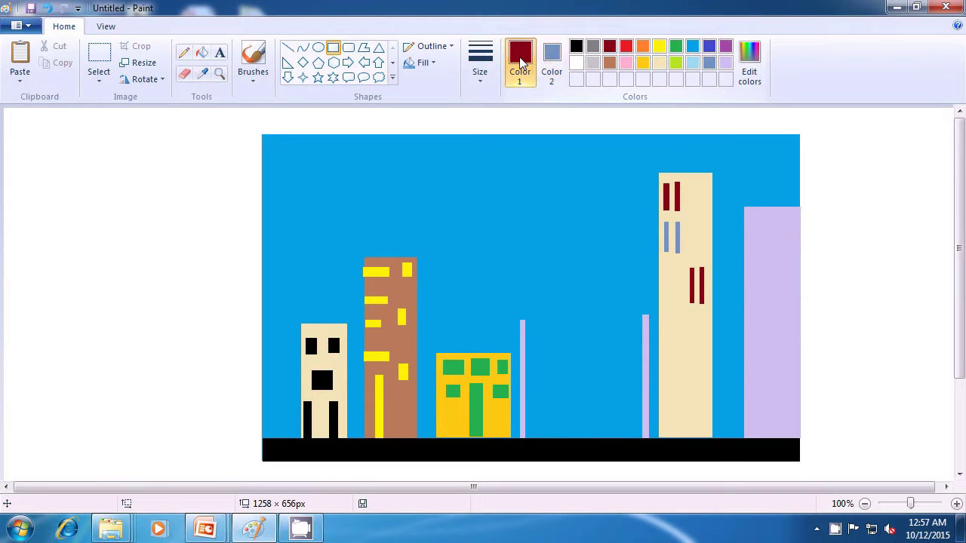
{"action": "left_click", "coordinate": [709, 64]}
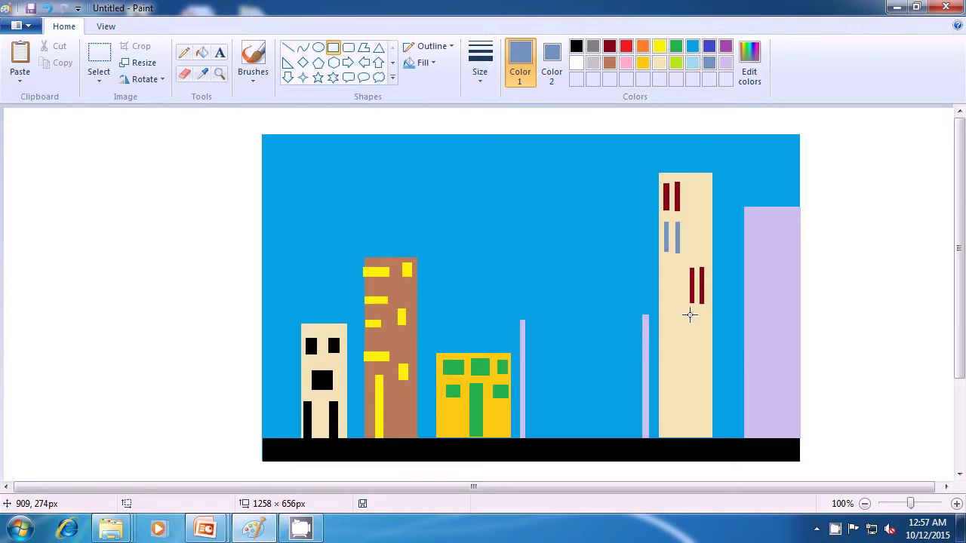
{"action": "left_click_drag", "start_coordinate": [691, 316], "coordinate": [691, 345]}
{"action": "left_click", "coordinate": [700, 357]}
{"action": "left_click_drag", "start_coordinate": [701, 315], "coordinate": [700, 346]}
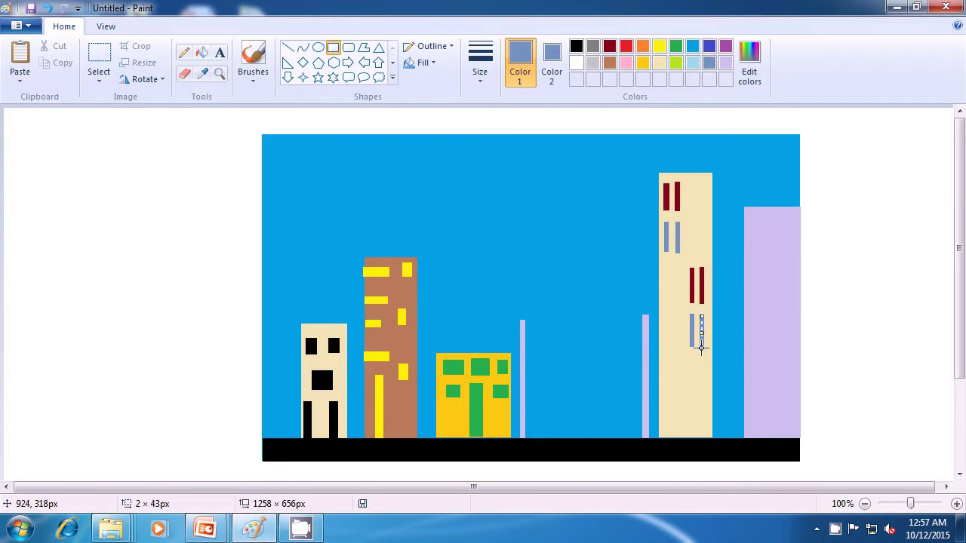
{"action": "left_click", "coordinate": [707, 369]}
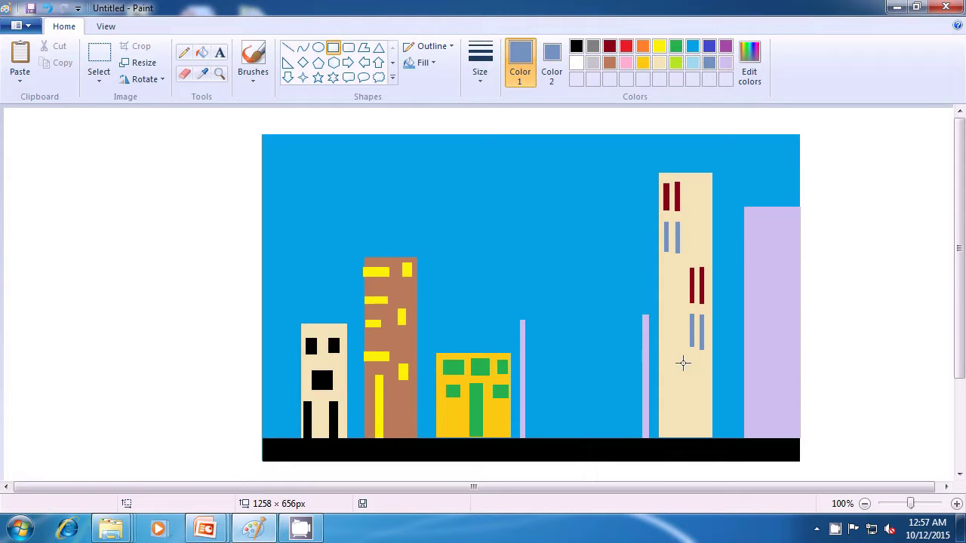
- Set both colours to dark red and draw two narrow upright windows at the tall cream building's lower left
{"action": "left_click", "coordinate": [610, 47]}
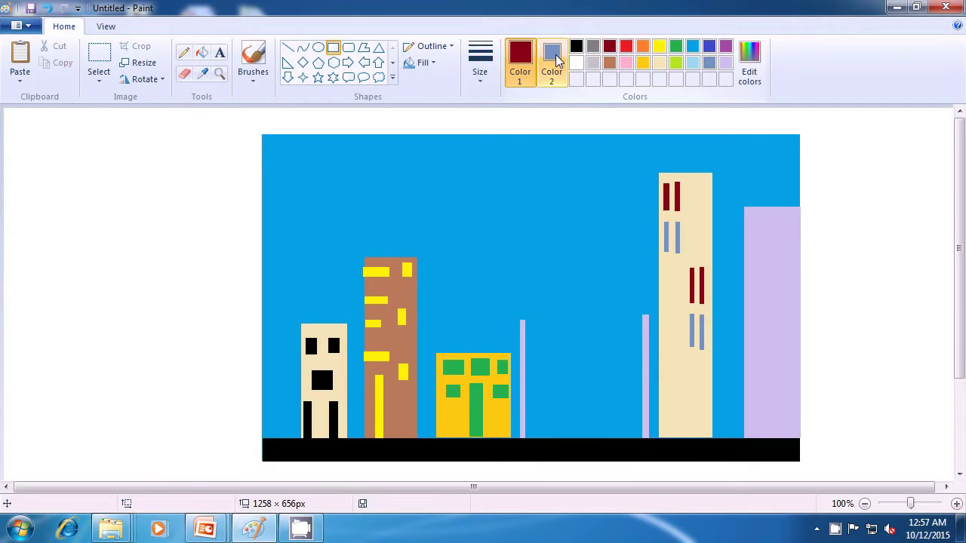
{"action": "left_click", "coordinate": [551, 64]}
{"action": "left_click", "coordinate": [610, 48]}
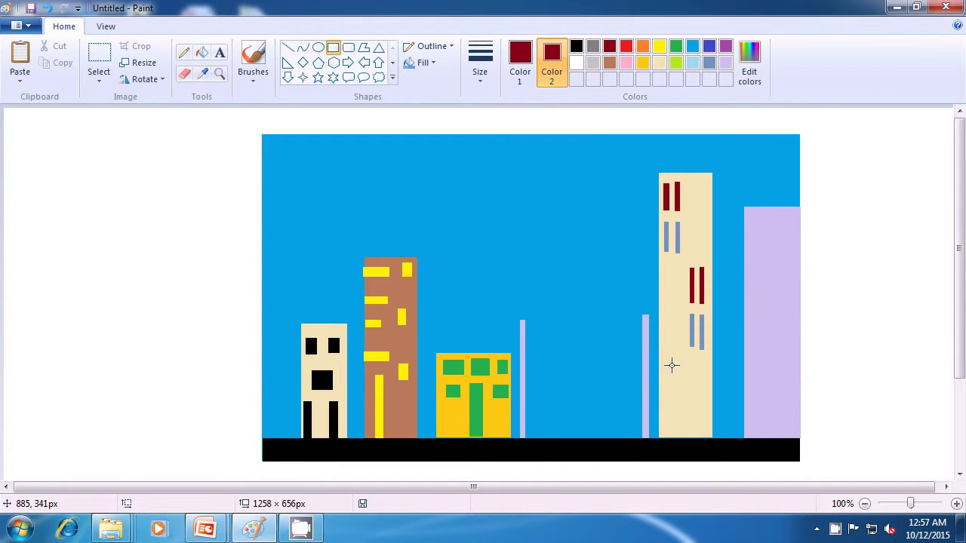
{"action": "left_click_drag", "start_coordinate": [663, 360], "coordinate": [676, 384]}
{"action": "left_click", "coordinate": [726, 365]}
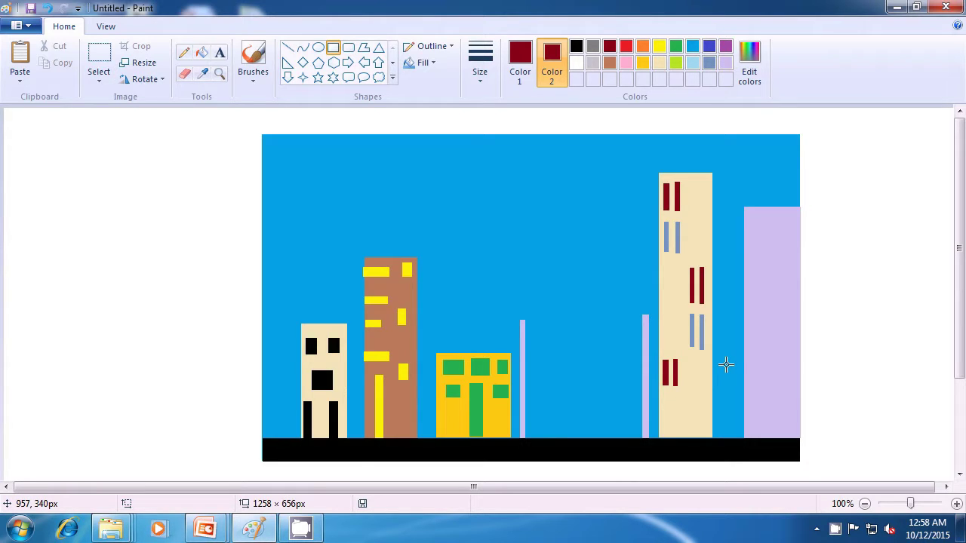
- Set both colours to blue-gray and draw two narrow windows, about 3 × 30 px, at the tall cream building's lower right
{"action": "left_click", "coordinate": [708, 63]}
{"action": "left_click", "coordinate": [519, 61]}
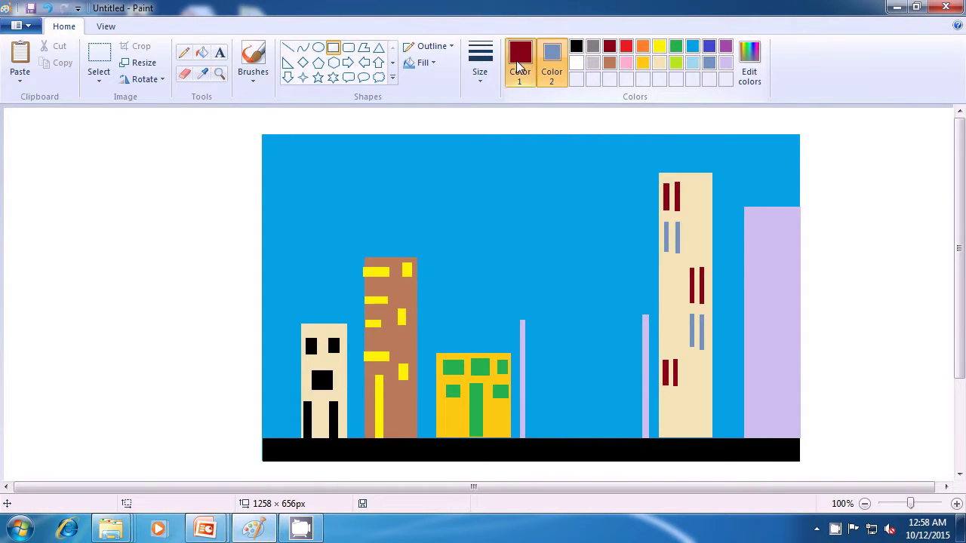
{"action": "left_click", "coordinate": [708, 65]}
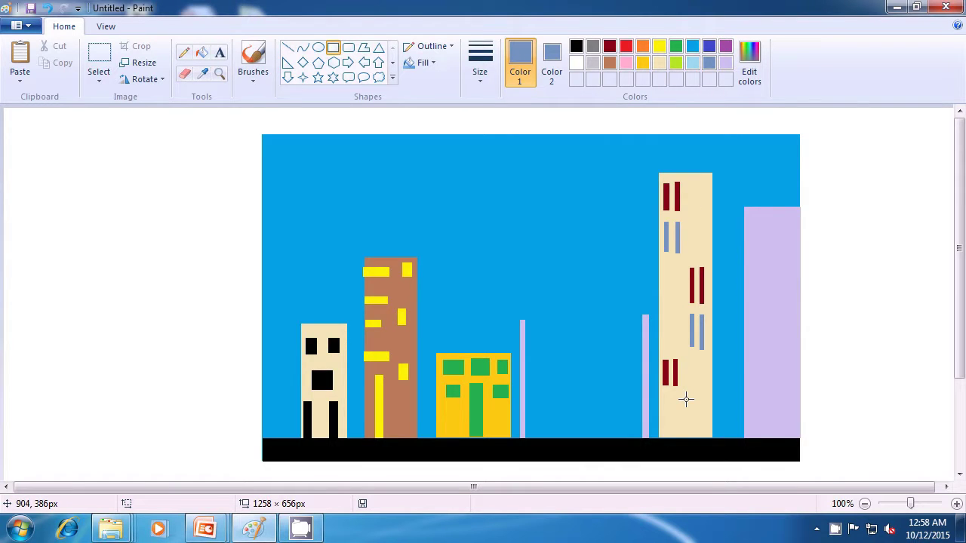
{"action": "mouse_move", "coordinate": [690, 383]}
{"action": "left_mouse_down"}
{"action": "mouse_move", "coordinate": [693, 421]}
{"action": "mouse_move", "coordinate": [691, 405]}
{"action": "left_mouse_up"}
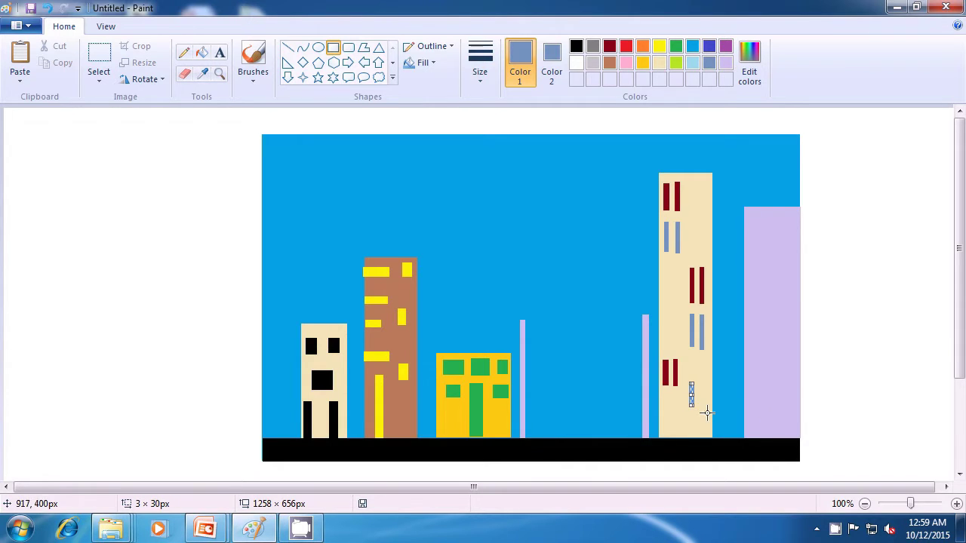
{"action": "left_click", "coordinate": [756, 398]}
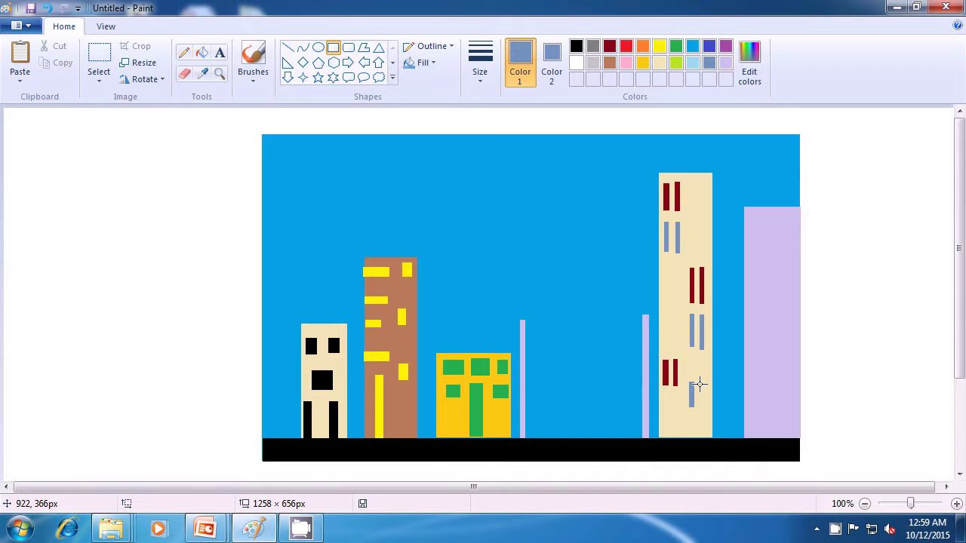
{"action": "left_click_drag", "start_coordinate": [702, 384], "coordinate": [703, 409]}
{"action": "left_click", "coordinate": [709, 400]}
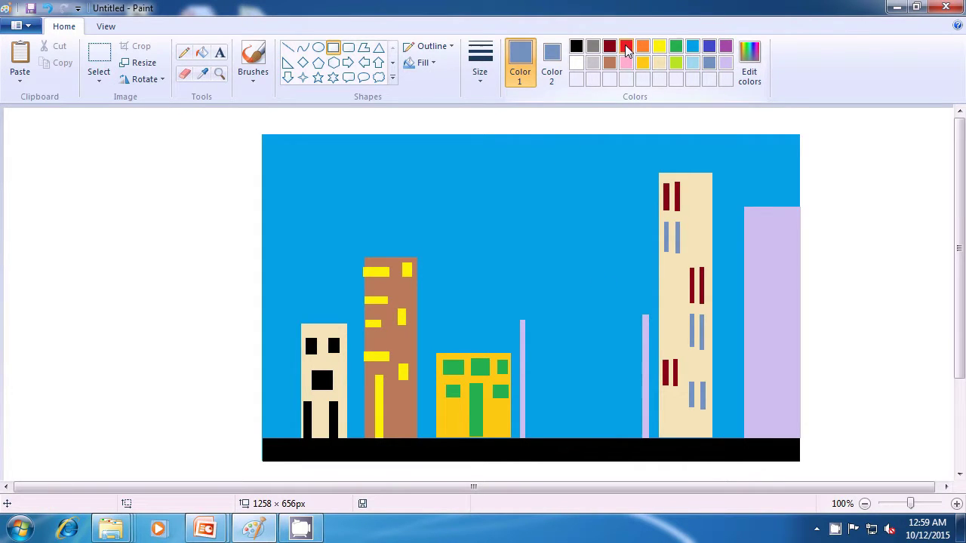
- Set both colours to dark red and draw a narrow door at the tall cream building's bottom-left corner, reaching the ground
{"action": "left_click", "coordinate": [609, 47]}
{"action": "left_click", "coordinate": [551, 52]}
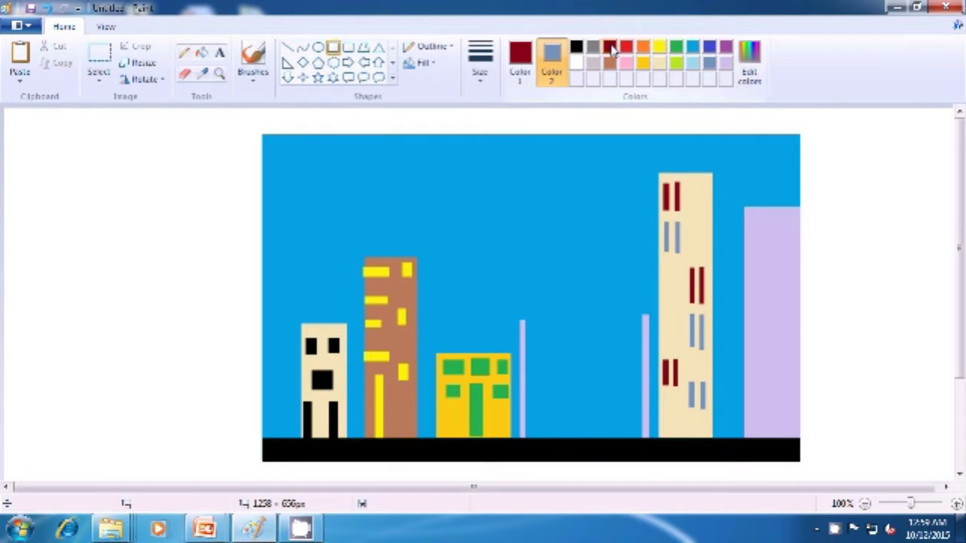
{"action": "left_click", "coordinate": [610, 47]}
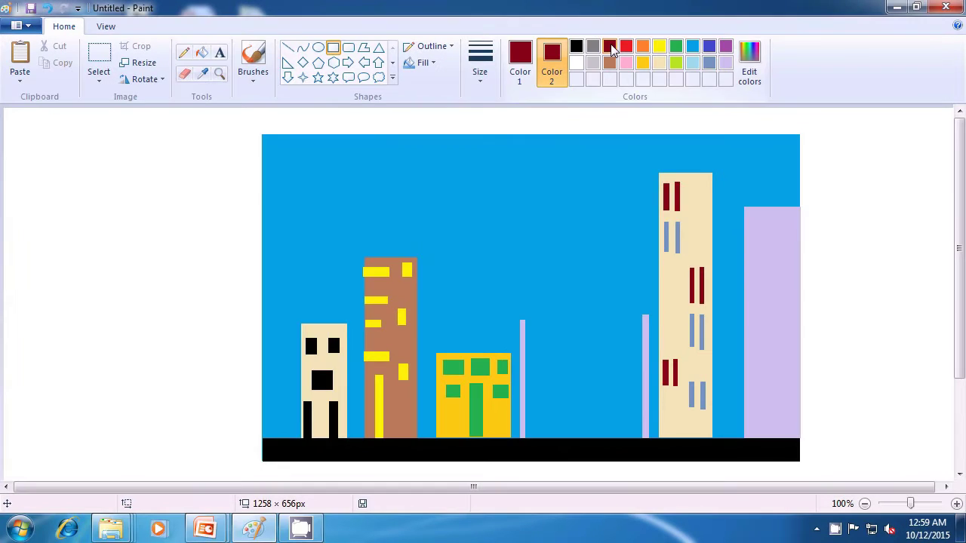
{"action": "left_click_drag", "start_coordinate": [667, 395], "coordinate": [660, 443]}
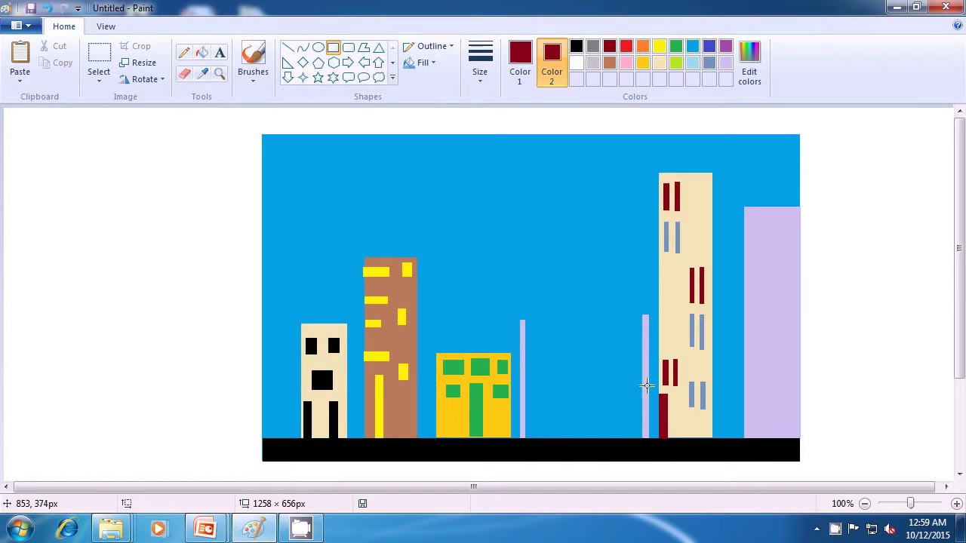
- With Color 1 black and Color 2 indigo, draw an outlined door about 35 × 49 px at the base of the lavender building
{"action": "left_click", "coordinate": [520, 74]}
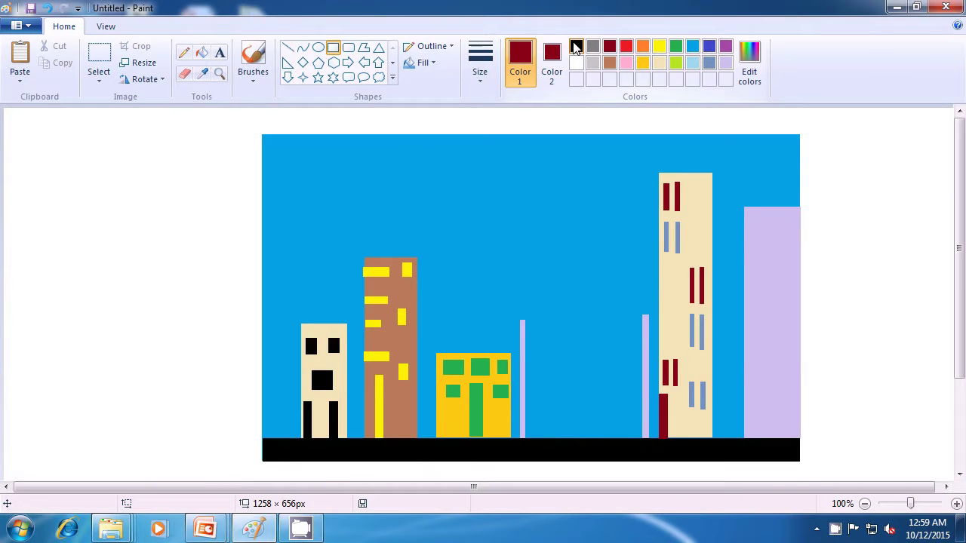
{"action": "left_click", "coordinate": [576, 47]}
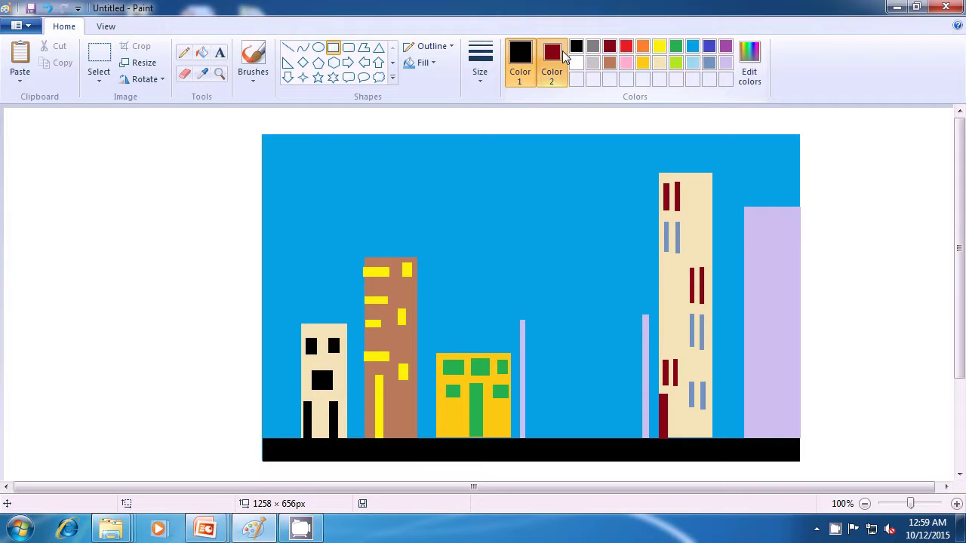
{"action": "left_click", "coordinate": [552, 66]}
{"action": "left_click", "coordinate": [708, 47]}
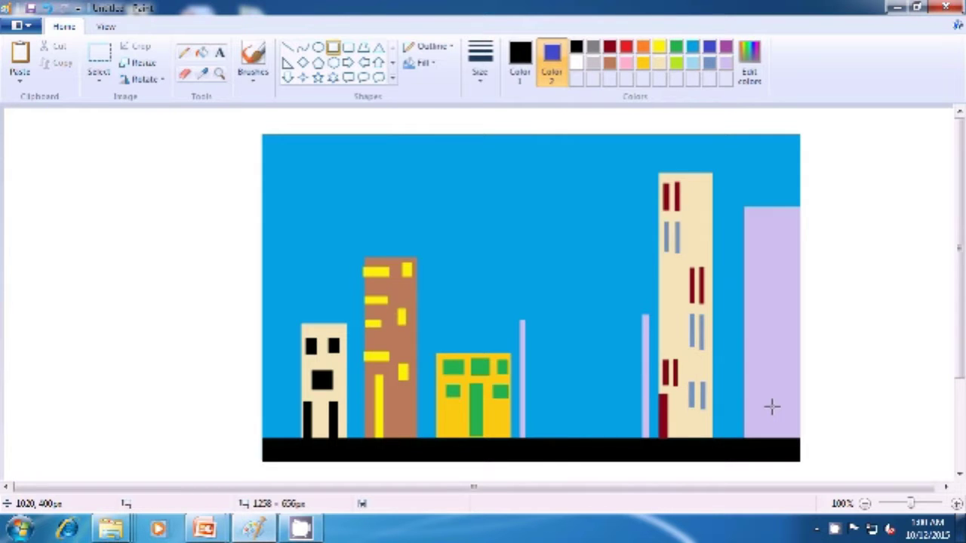
{"action": "left_click_drag", "start_coordinate": [762, 399], "coordinate": [789, 438]}
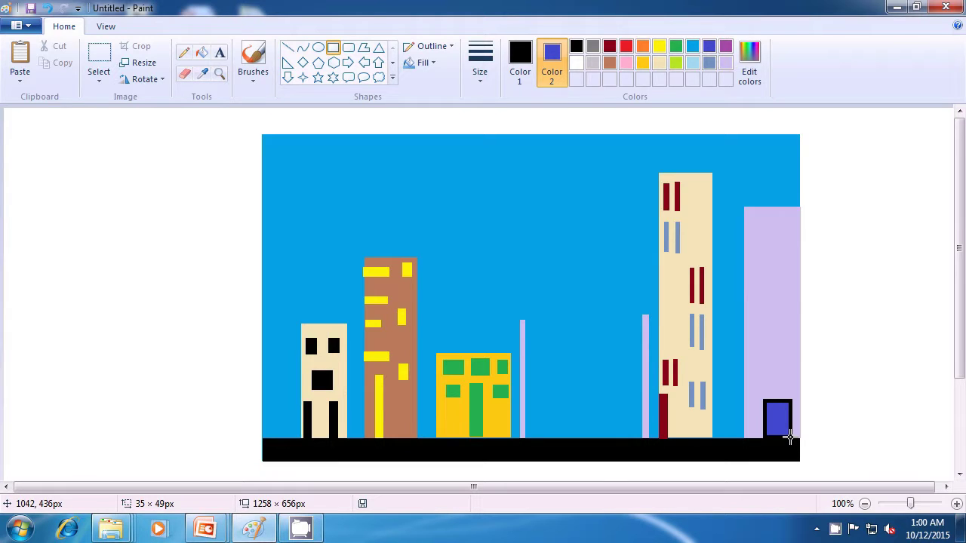
{"action": "left_click_drag", "start_coordinate": [789, 438], "coordinate": [789, 438]}
{"action": "left_click", "coordinate": [839, 417]}
- Split the lavender building's door into two panels with a vertical black line down its middle
{"action": "left_click", "coordinate": [287, 47]}
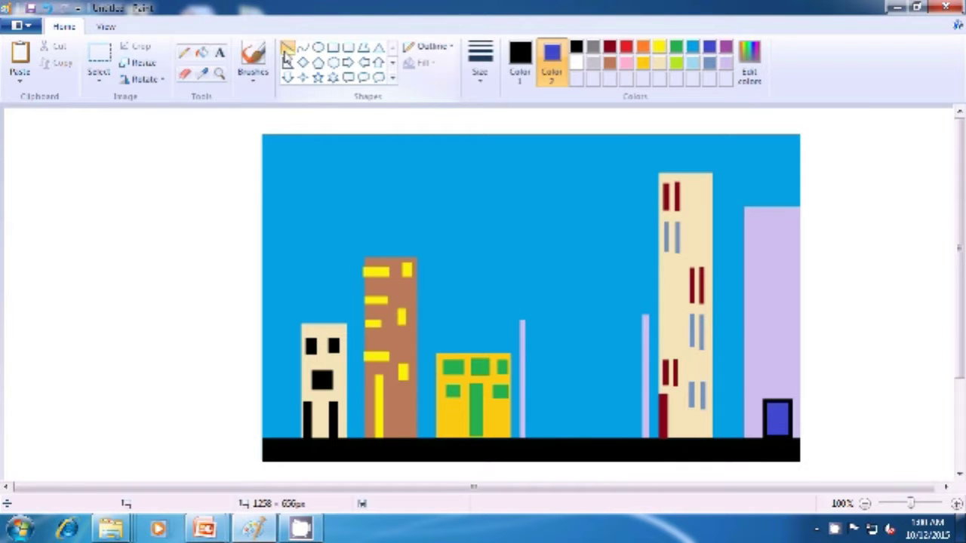
{"action": "left_click", "coordinate": [519, 64]}
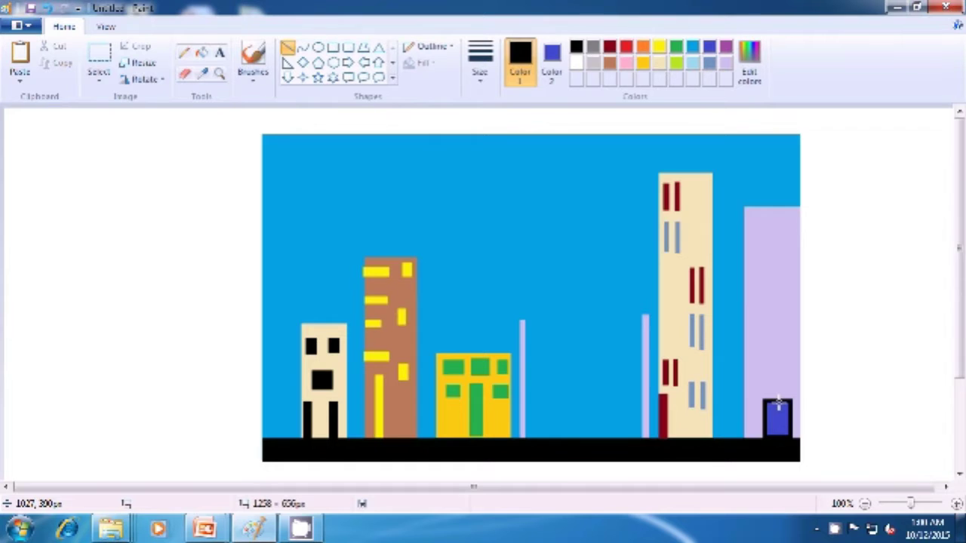
{"action": "left_click_drag", "start_coordinate": [778, 406], "coordinate": [778, 439]}
{"action": "left_click", "coordinate": [842, 417]}
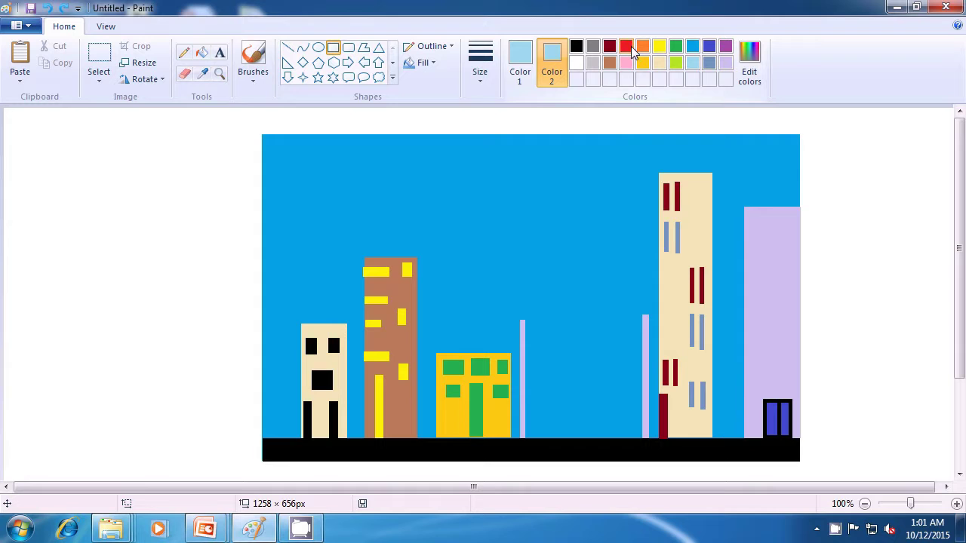
- Set both colours to red and draw a row of three small windows, about 9 px wide, just above the lavender building's door
{"action": "left_click", "coordinate": [630, 48]}
{"action": "left_click", "coordinate": [520, 58]}
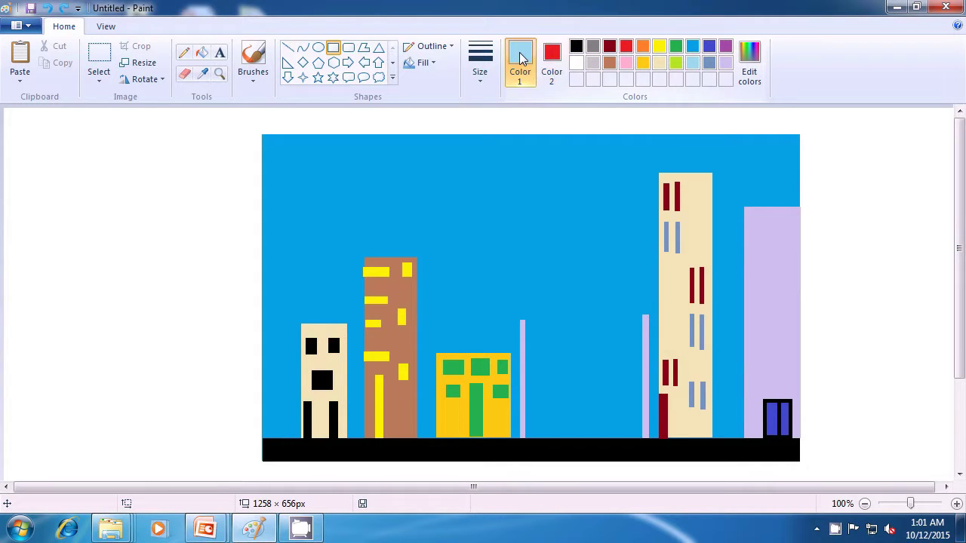
{"action": "left_click", "coordinate": [626, 50]}
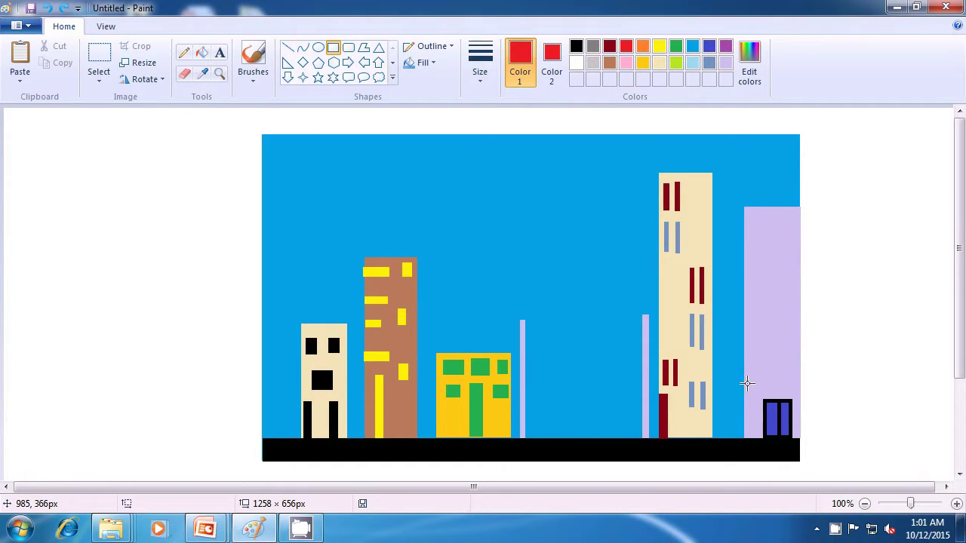
{"action": "left_click_drag", "start_coordinate": [747, 383], "coordinate": [754, 390]}
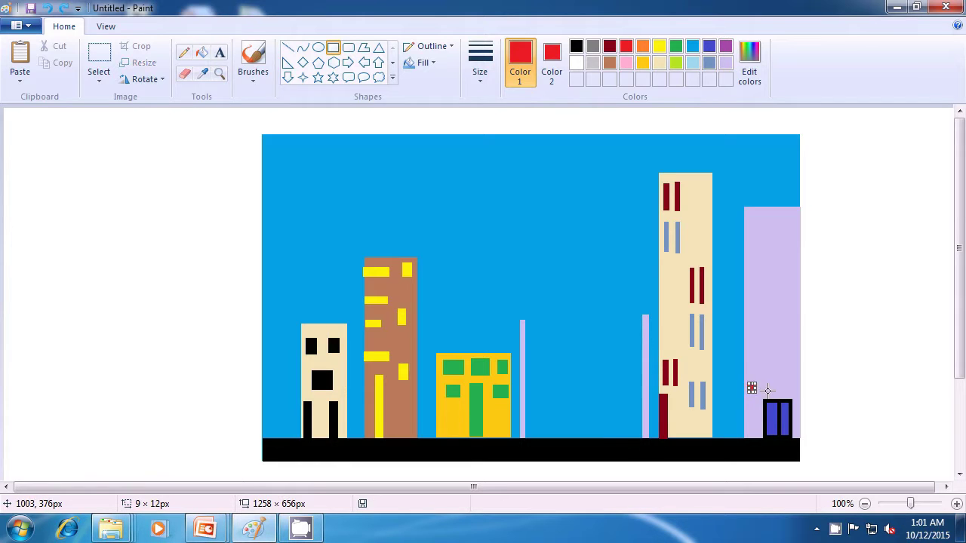
{"action": "left_click", "coordinate": [811, 381]}
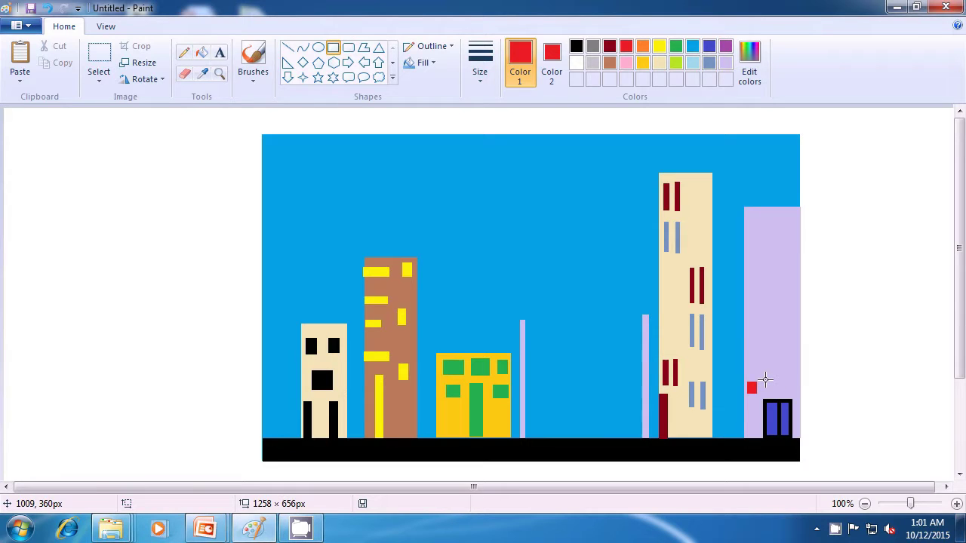
{"action": "mouse_move", "coordinate": [765, 380]}
{"action": "left_mouse_down"}
{"action": "mouse_move", "coordinate": [774, 389]}
{"action": "mouse_move", "coordinate": [765, 383]}
{"action": "left_mouse_up"}
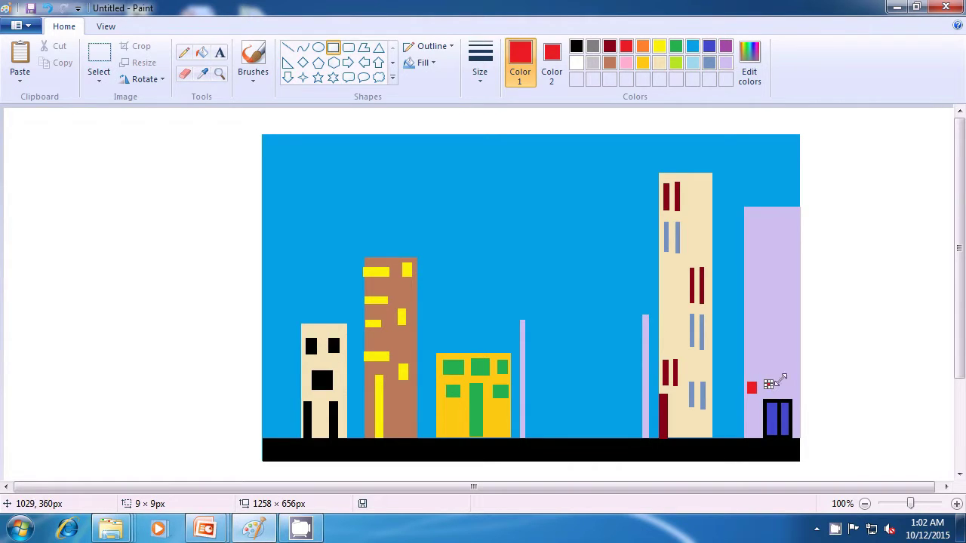
{"action": "left_click", "coordinate": [785, 383]}
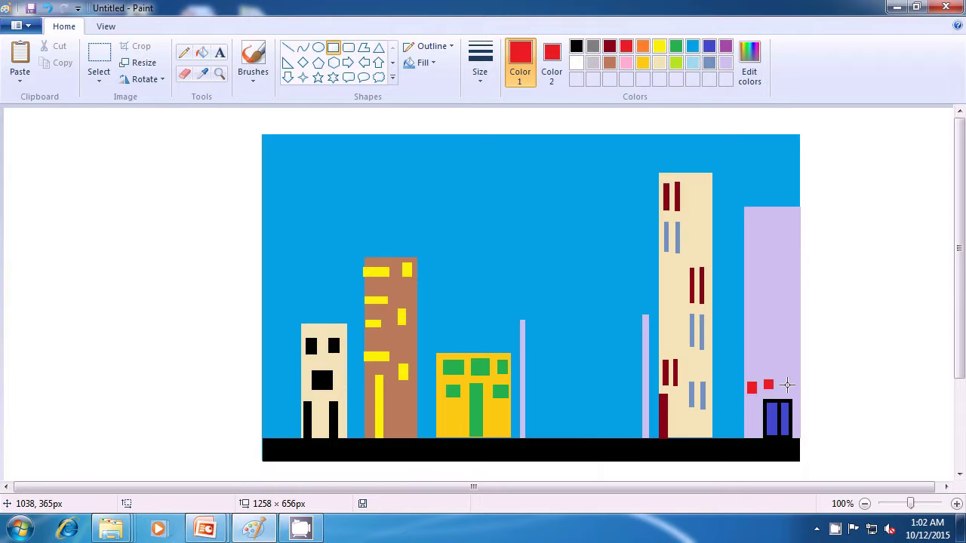
{"action": "left_click_drag", "start_coordinate": [785, 384], "coordinate": [789, 389]}
{"action": "left_click", "coordinate": [826, 381]}
- Draw three tall narrow red windows, about 2 × 62 px, side by side above the lavender building's lowest window row
{"action": "left_click_drag", "start_coordinate": [750, 320], "coordinate": [751, 364]}
{"action": "left_click", "coordinate": [856, 348]}
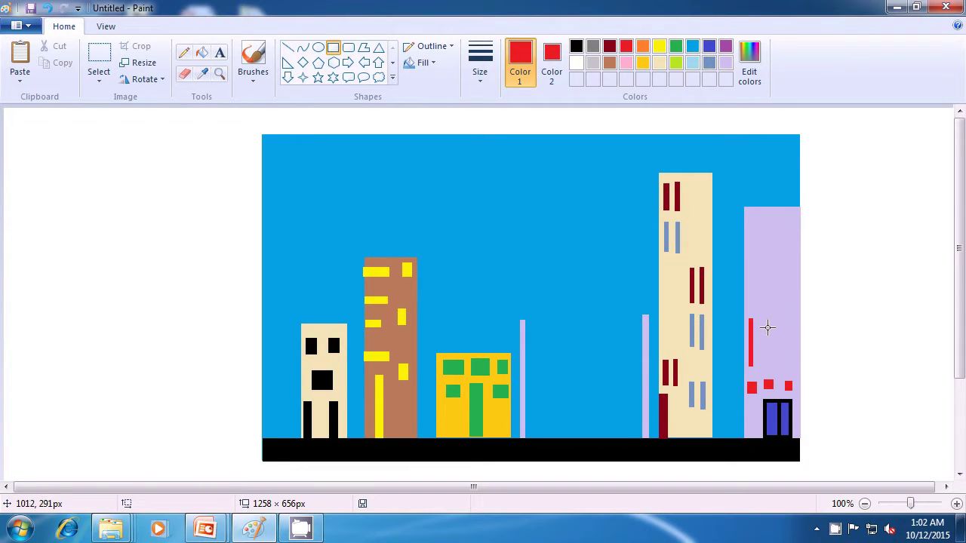
{"action": "left_click_drag", "start_coordinate": [767, 320], "coordinate": [767, 364]}
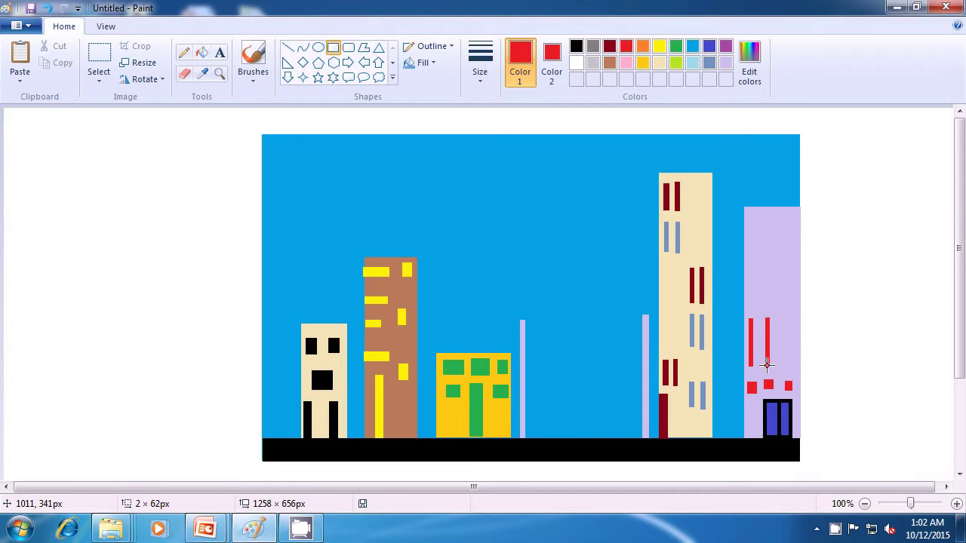
{"action": "left_click", "coordinate": [858, 348]}
{"action": "left_click_drag", "start_coordinate": [784, 319], "coordinate": [783, 364]}
{"action": "left_click", "coordinate": [895, 344]}
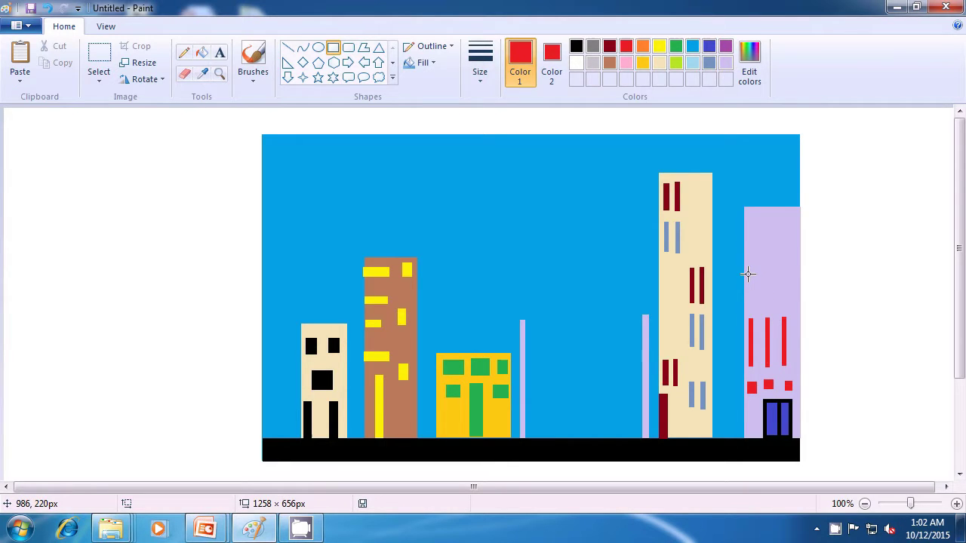
- Draw a row of three small red square windows above the tall narrow ones on the lavender building
{"action": "left_click_drag", "start_coordinate": [750, 276], "coordinate": [751, 276]}
{"action": "left_click", "coordinate": [808, 289]}
{"action": "left_click_drag", "start_coordinate": [764, 270], "coordinate": [765, 271]}
{"action": "left_click", "coordinate": [833, 274]}
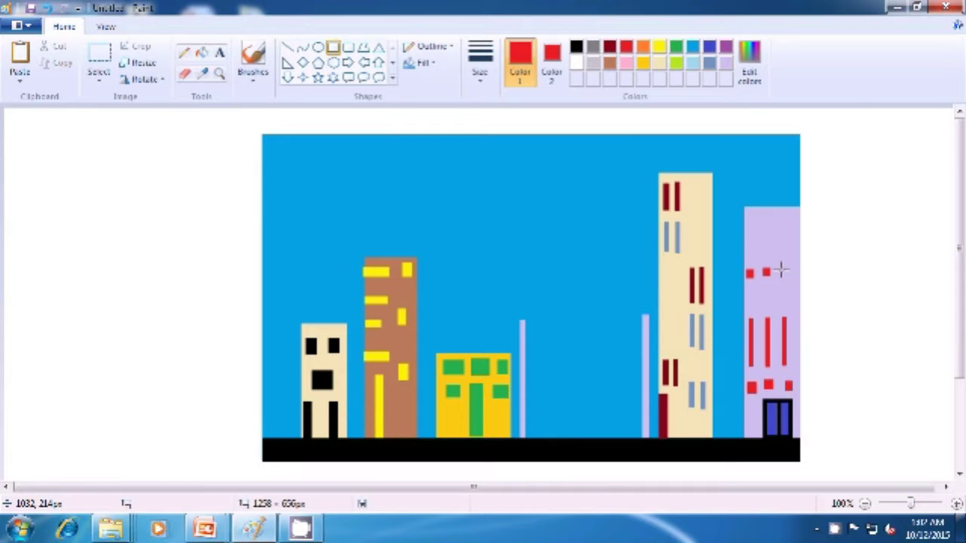
{"action": "left_click_drag", "start_coordinate": [780, 270], "coordinate": [785, 273]}
{"action": "left_click", "coordinate": [856, 279]}
- Set both colours to purple and draw a row of three small windows, about 8 × 8 px, above the lavender building's upper red row
{"action": "left_click", "coordinate": [725, 47]}
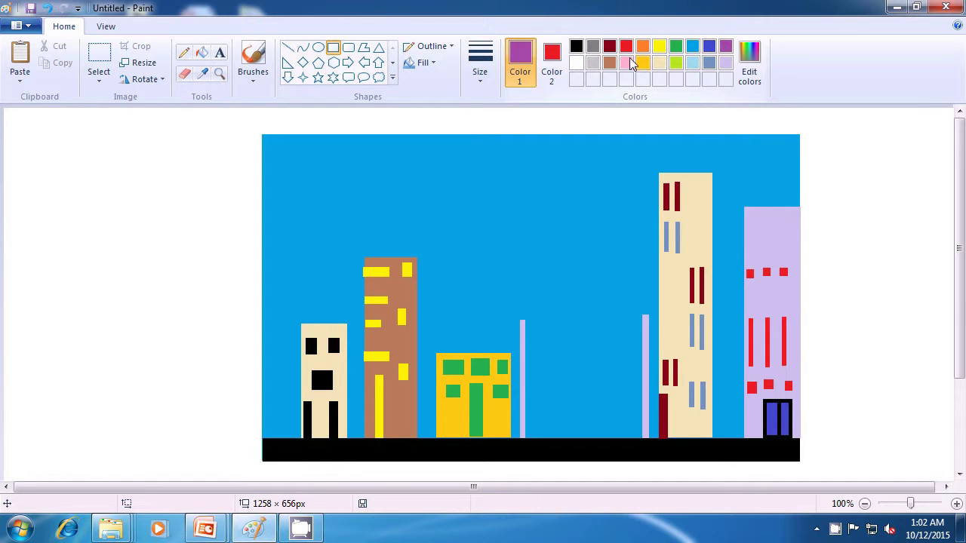
{"action": "left_click", "coordinate": [552, 64]}
{"action": "left_click", "coordinate": [724, 47]}
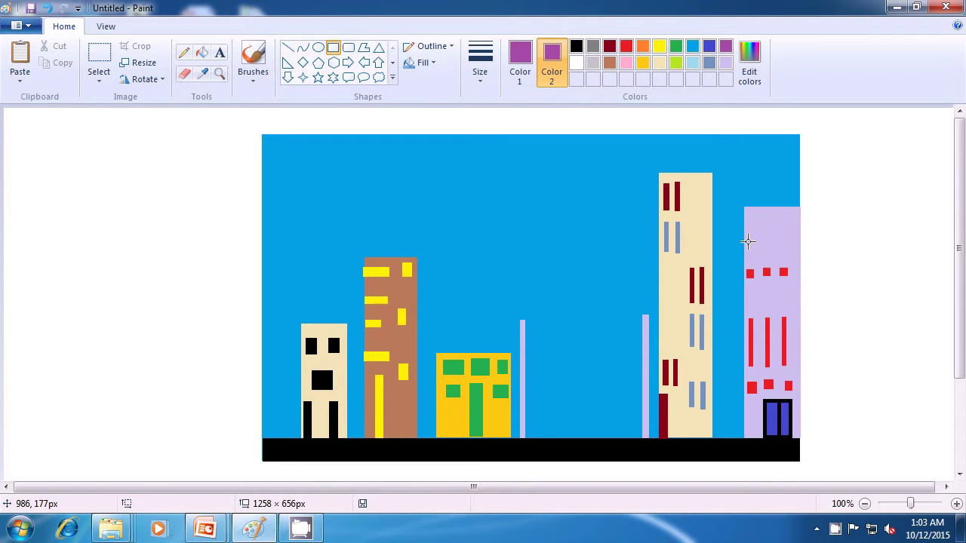
{"action": "left_click_drag", "start_coordinate": [746, 242], "coordinate": [746, 241]}
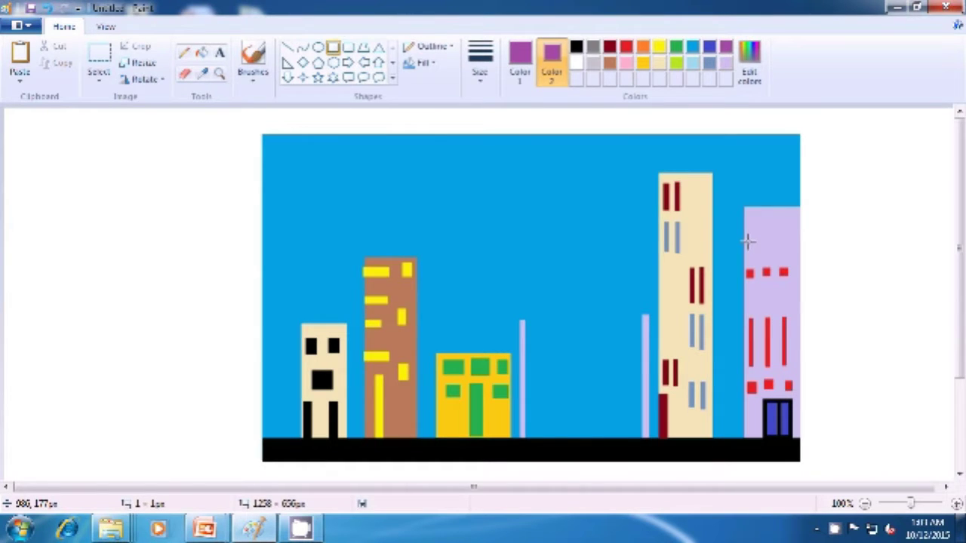
{"action": "left_click_drag", "start_coordinate": [746, 241], "coordinate": [769, 248]}
{"action": "left_click", "coordinate": [769, 241]}
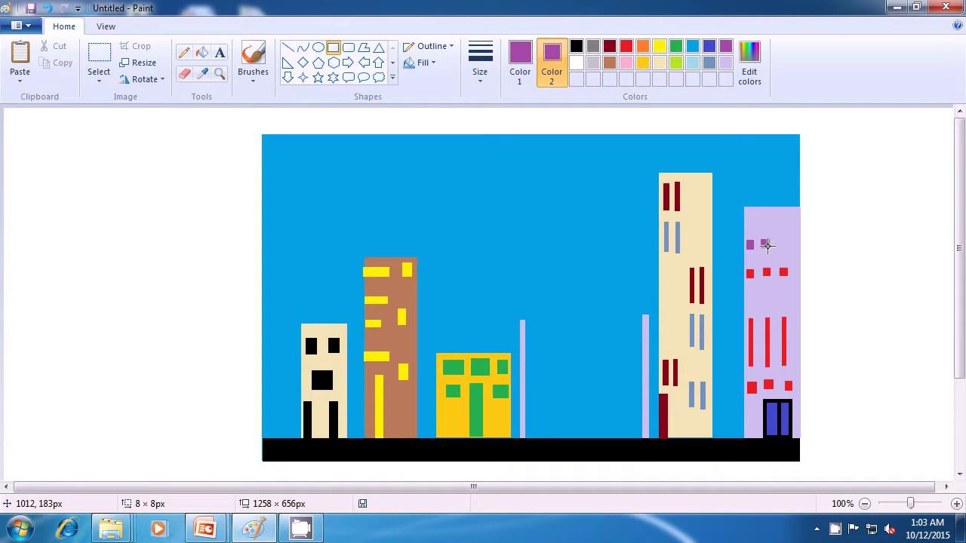
{"action": "left_click", "coordinate": [818, 244]}
{"action": "left_click_drag", "start_coordinate": [778, 240], "coordinate": [782, 245]}
{"action": "left_click", "coordinate": [858, 252]}
- Set both colours to dark red and draw a wide rectangle, about 48 × 14 px, at the top of the lavender building
{"action": "left_click", "coordinate": [609, 46]}
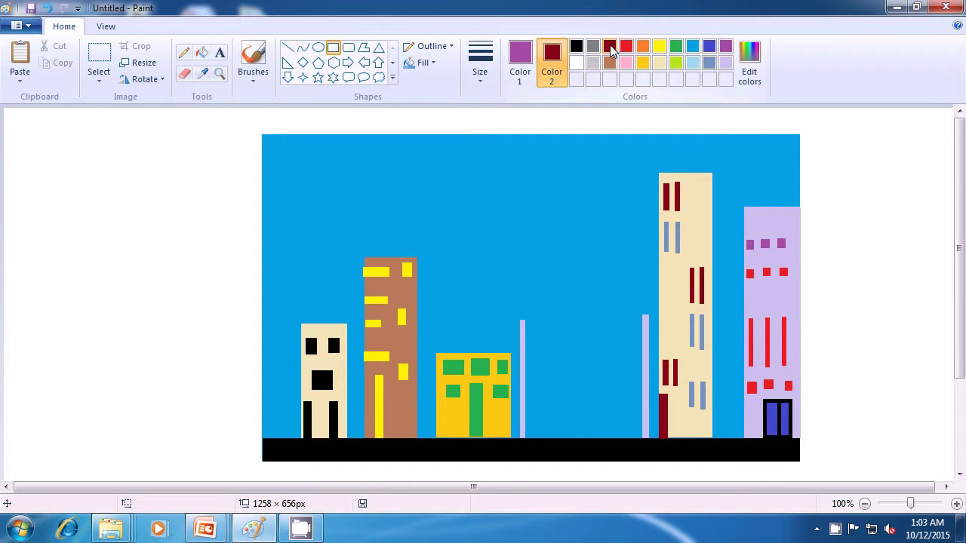
{"action": "left_click", "coordinate": [518, 52]}
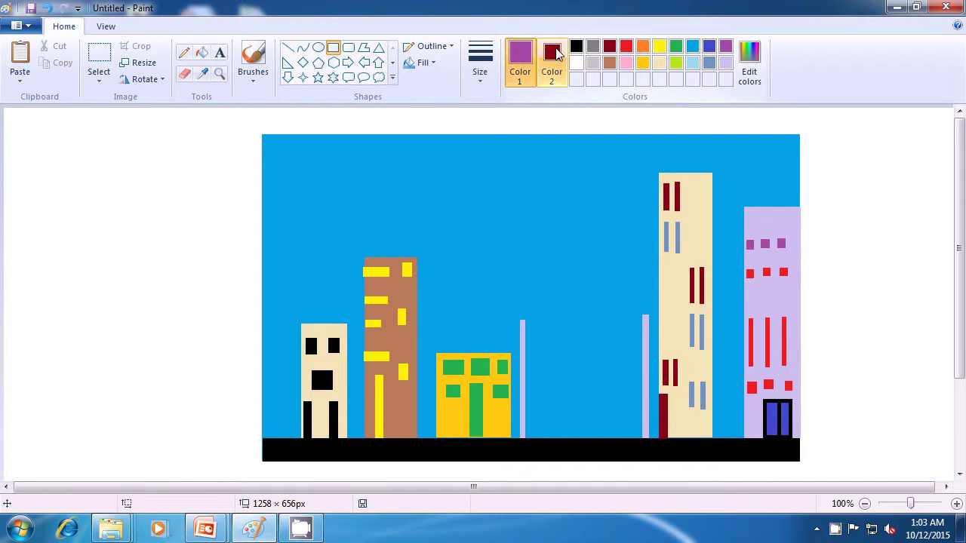
{"action": "left_click", "coordinate": [613, 48]}
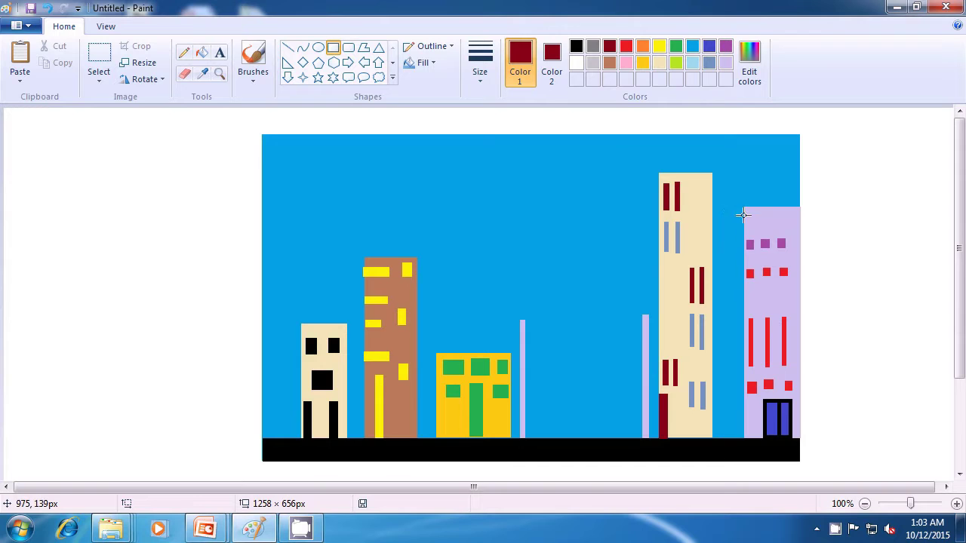
{"action": "left_click_drag", "start_coordinate": [756, 213], "coordinate": [792, 218]}
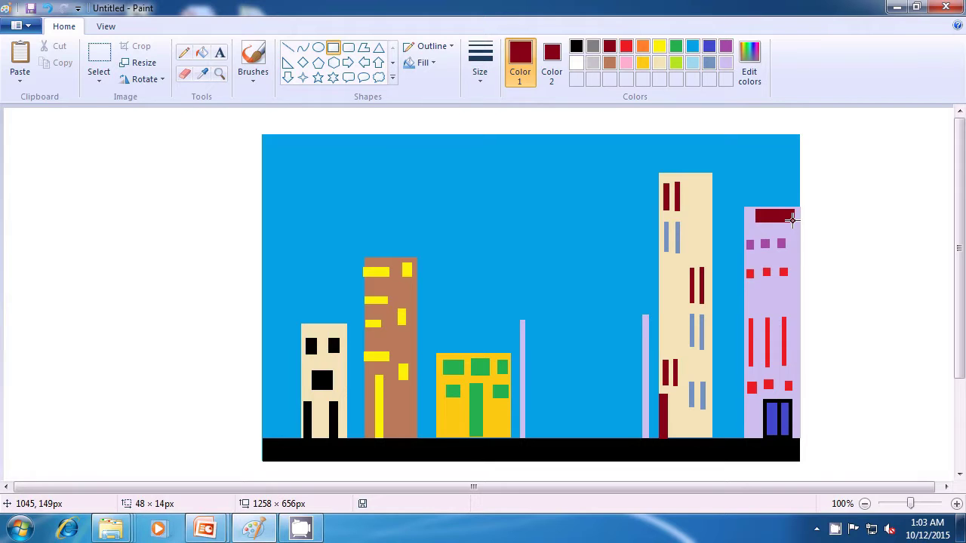
{"action": "left_click_drag", "start_coordinate": [791, 218], "coordinate": [791, 217]}
{"action": "left_click", "coordinate": [852, 225]}
- With the Line tool and Color 1 yellow, outline a small four-sided lamp head at the top right of the left lavender pole
{"action": "left_click", "coordinate": [288, 49]}
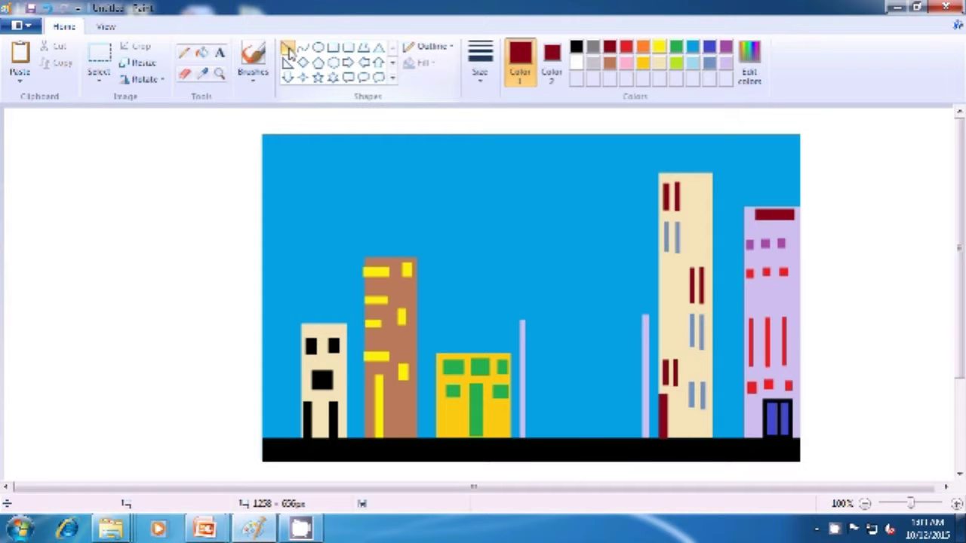
{"action": "left_click", "coordinate": [664, 48]}
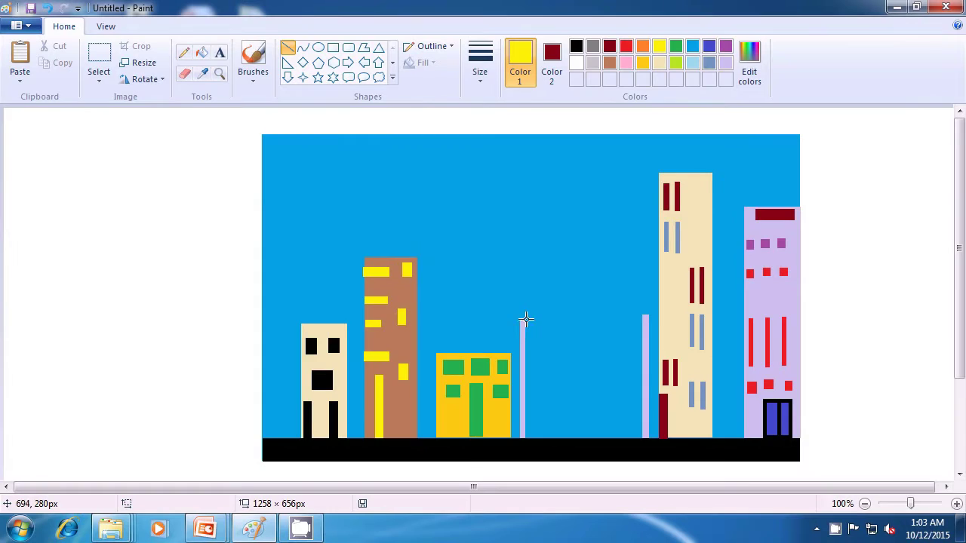
{"action": "left_click_drag", "start_coordinate": [528, 319], "coordinate": [532, 316]}
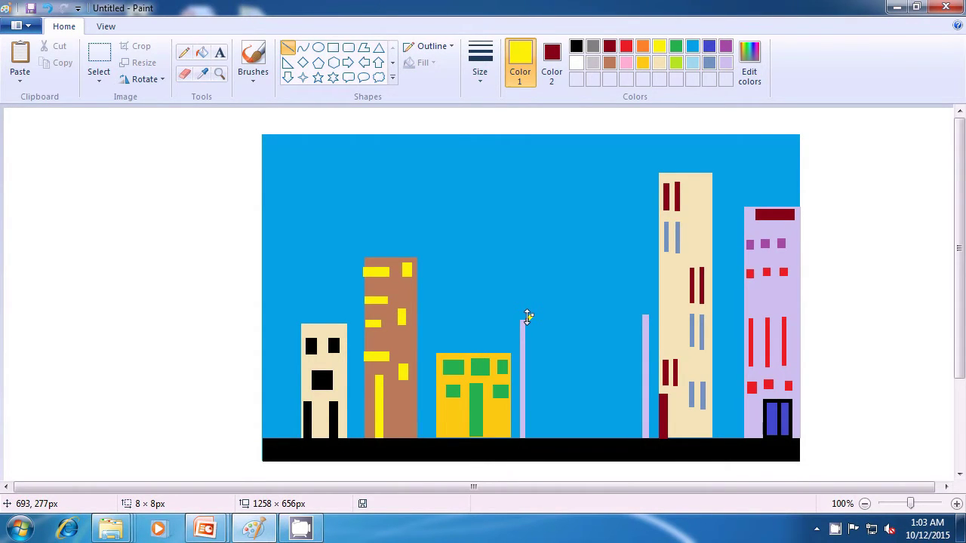
{"action": "left_click", "coordinate": [578, 323]}
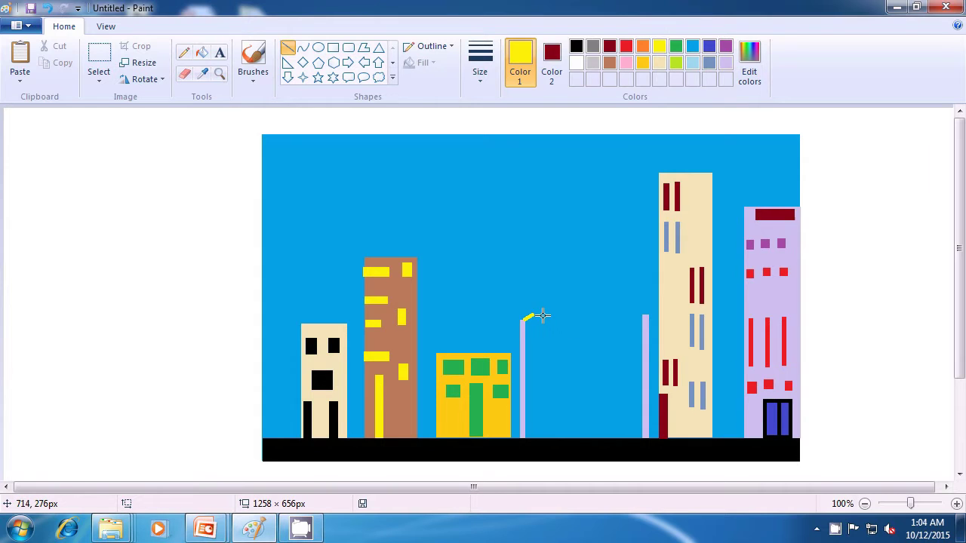
{"action": "mouse_move", "coordinate": [534, 315]}
{"action": "left_mouse_down"}
{"action": "mouse_move", "coordinate": [540, 323]}
{"action": "mouse_move", "coordinate": [527, 333]}
{"action": "left_mouse_up"}
{"action": "left_click", "coordinate": [559, 315]}
{"action": "left_click", "coordinate": [575, 332]}
- Outline a matching yellow lamp head with lines at the top left of the right lavender pole
{"action": "mouse_move", "coordinate": [642, 328]}
{"action": "left_mouse_down"}
{"action": "mouse_move", "coordinate": [626, 316]}
{"action": "mouse_move", "coordinate": [629, 307]}
{"action": "mouse_move", "coordinate": [641, 316]}
{"action": "left_mouse_up"}
{"action": "left_click", "coordinate": [617, 290]}
{"action": "left_click", "coordinate": [619, 295]}
{"action": "left_click", "coordinate": [647, 287]}
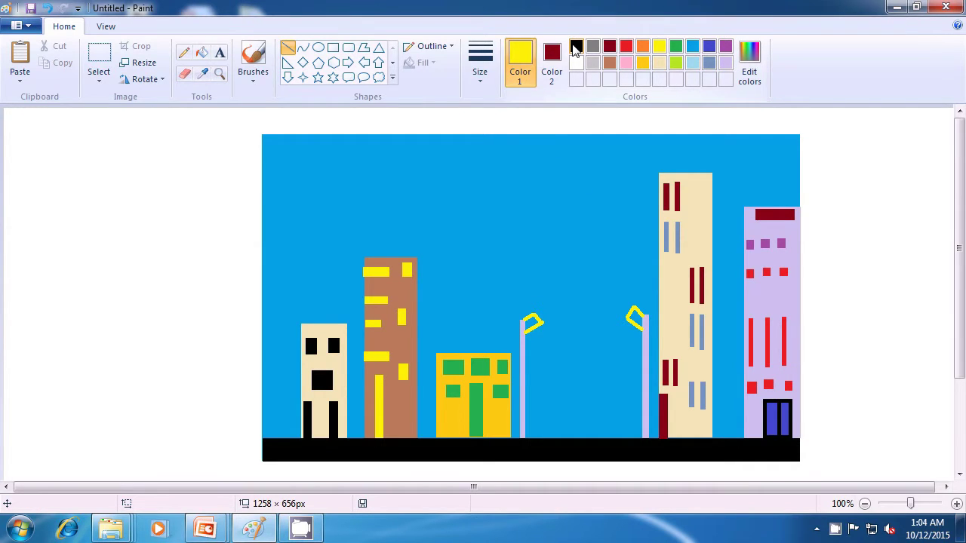
- Set both colours to black and draw two short solid-filled rectangular legs standing on the ground beside the left lamp post
{"action": "left_click", "coordinate": [575, 49]}
{"action": "left_click", "coordinate": [553, 62]}
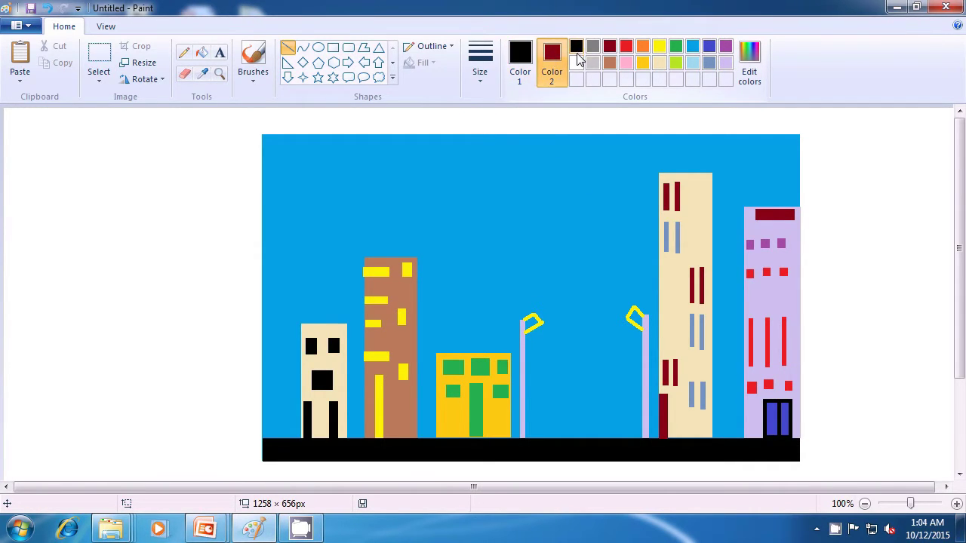
{"action": "left_click", "coordinate": [576, 48]}
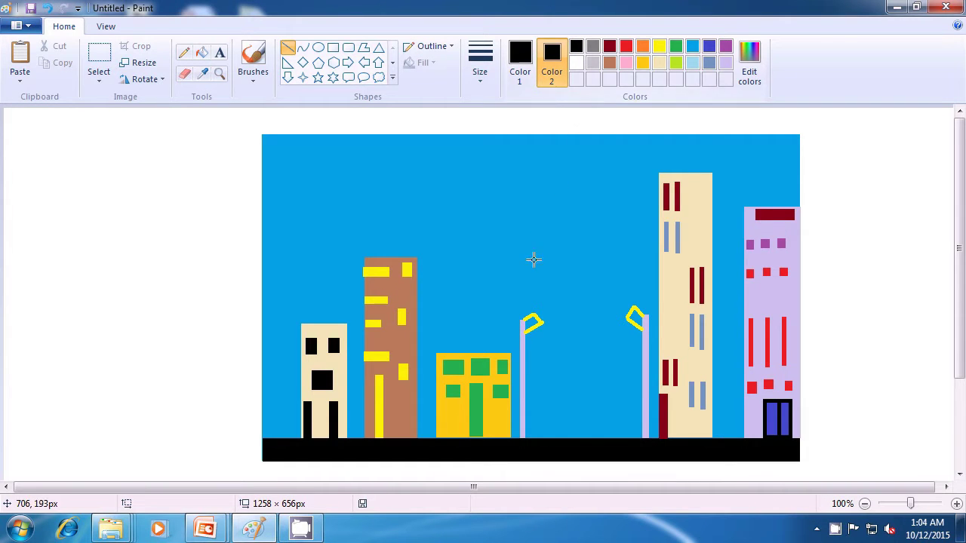
{"action": "left_click", "coordinate": [332, 48]}
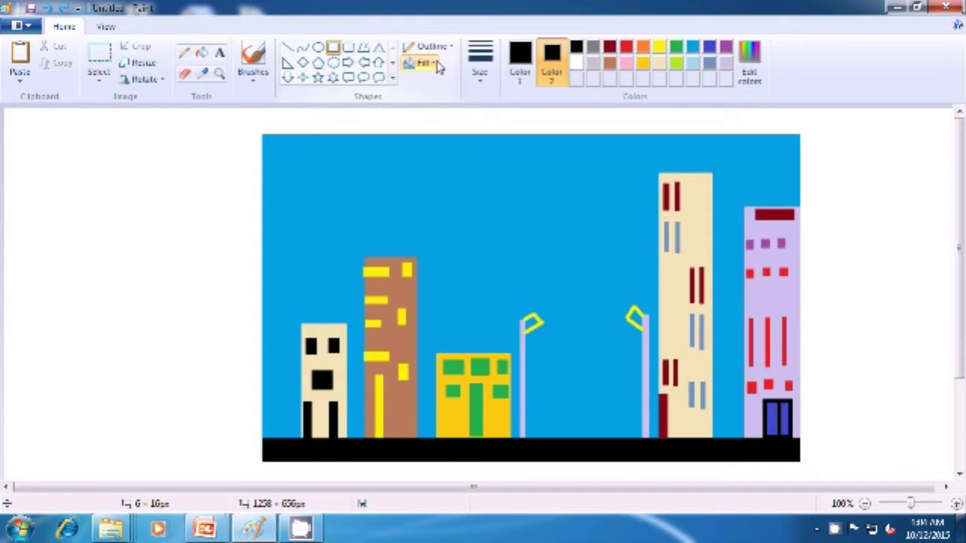
{"action": "left_click", "coordinate": [425, 64]}
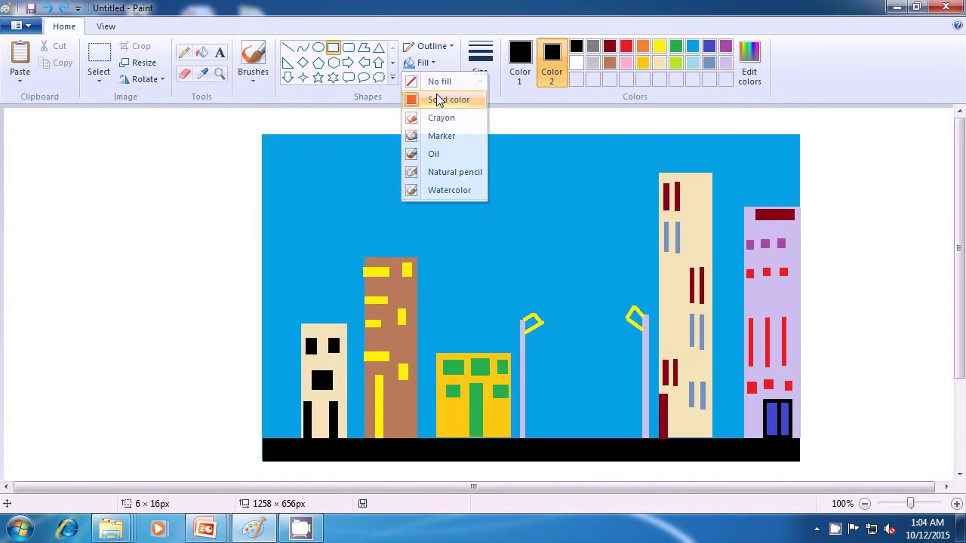
{"action": "left_click", "coordinate": [438, 98]}
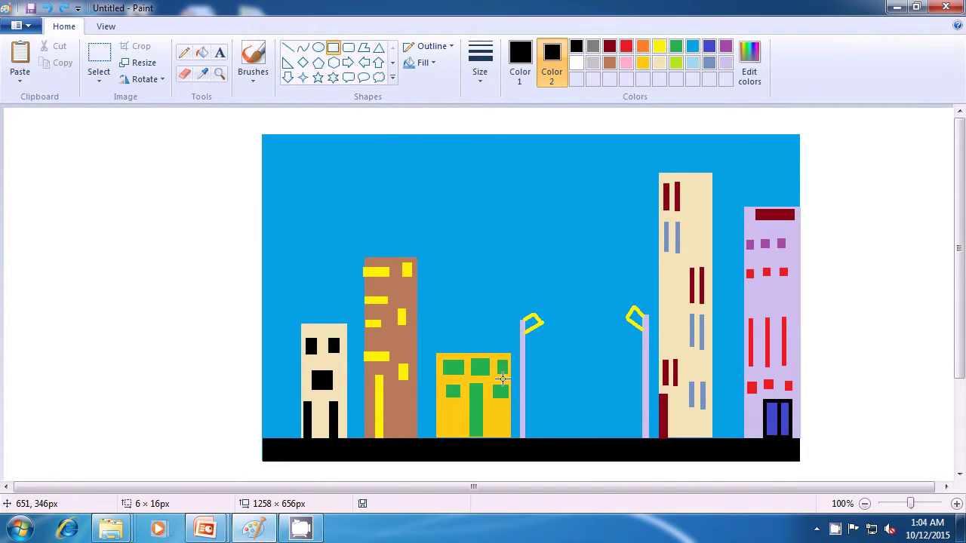
{"action": "left_click_drag", "start_coordinate": [538, 407], "coordinate": [541, 421]}
{"action": "left_click_drag", "start_coordinate": [541, 426], "coordinate": [542, 436]}
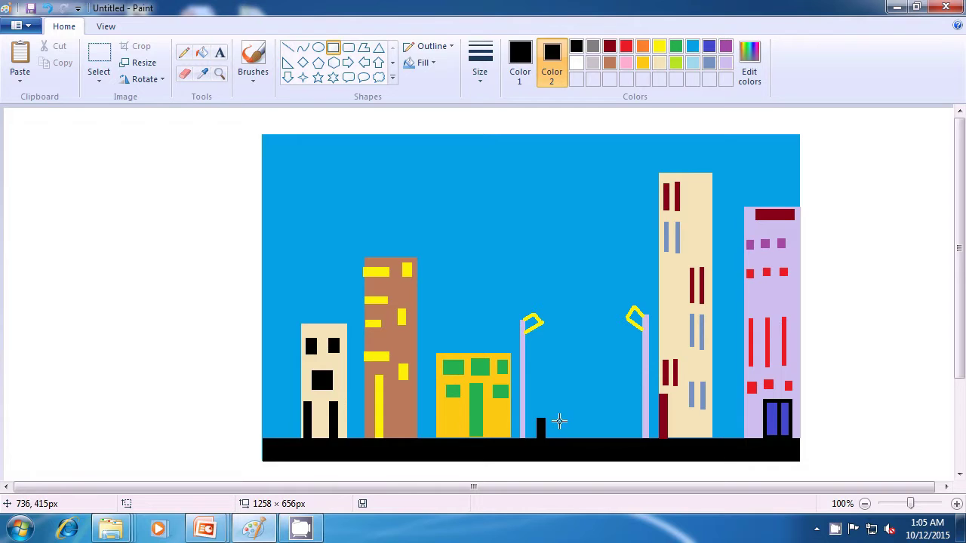
{"action": "left_click_drag", "start_coordinate": [559, 419], "coordinate": [563, 435]}
{"action": "left_click_drag", "start_coordinate": [563, 435], "coordinate": [562, 436]}
{"action": "left_click", "coordinate": [587, 427]}
- With Color 1 lavender and Color 2 white, draw an outlined rectangle about 55 × 23 px on top of the two black legs
{"action": "left_click", "coordinate": [575, 63]}
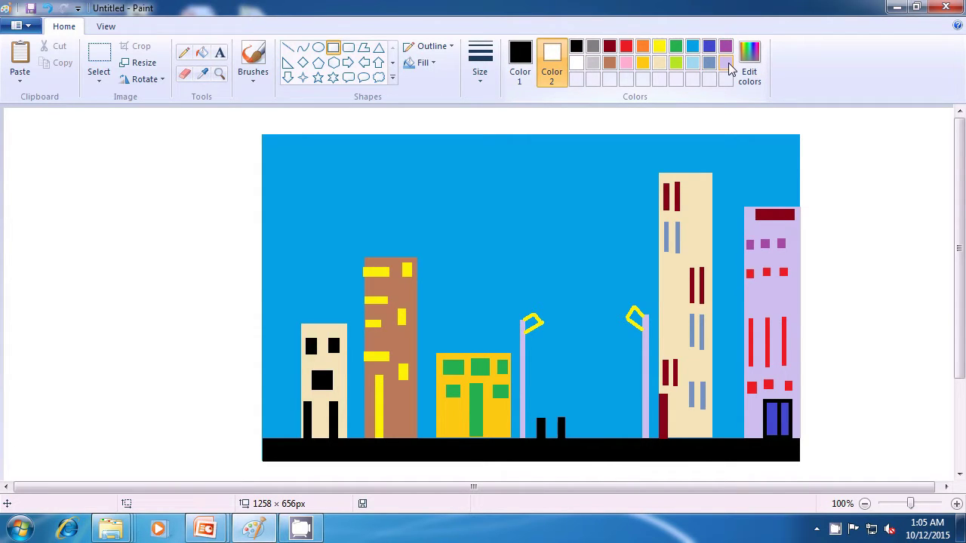
{"action": "left_click", "coordinate": [520, 64]}
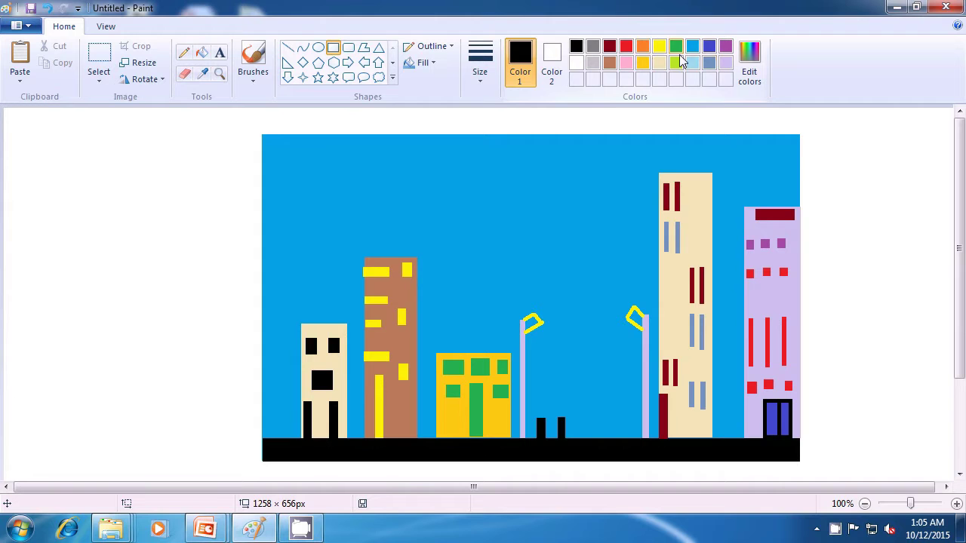
{"action": "left_click", "coordinate": [724, 65]}
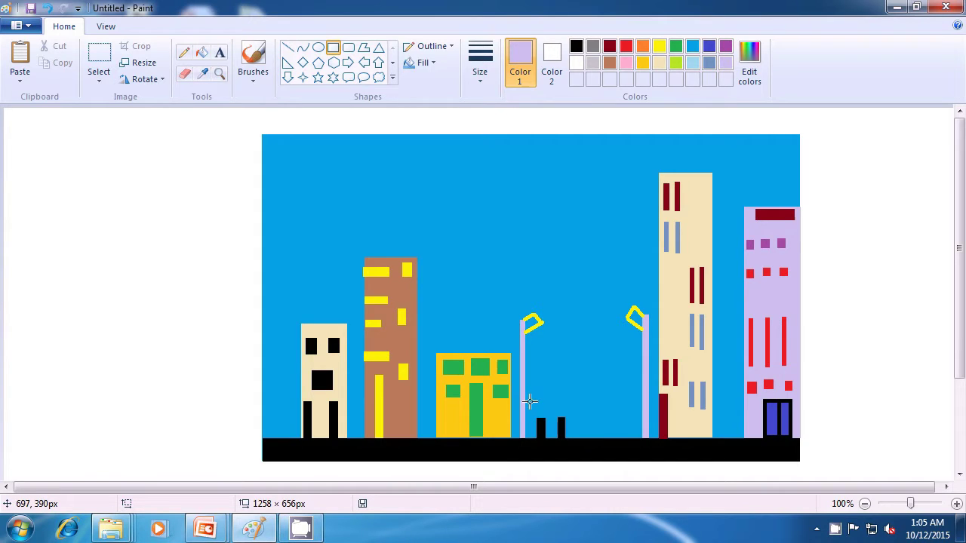
{"action": "left_click_drag", "start_coordinate": [530, 398], "coordinate": [572, 417]}
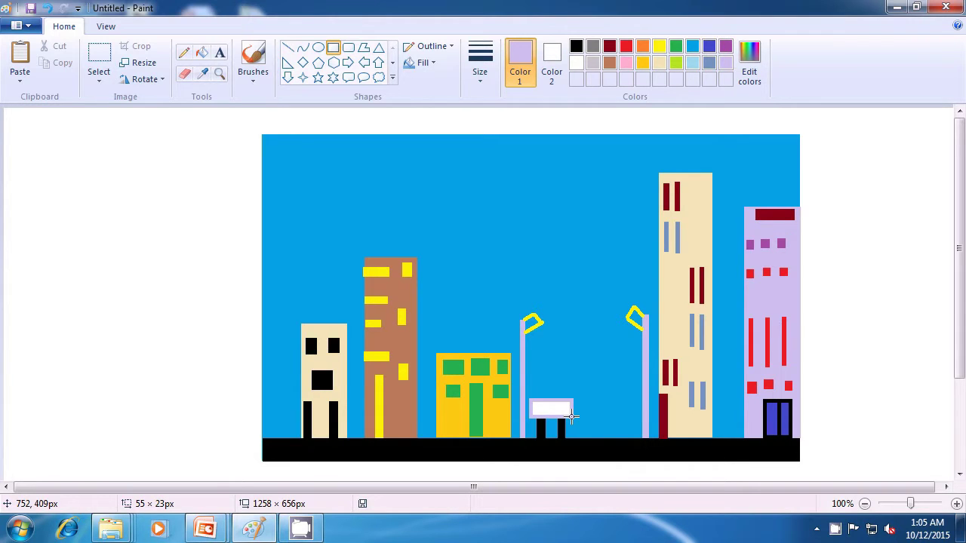
{"action": "left_click_drag", "start_coordinate": [571, 417], "coordinate": [571, 416]}
{"action": "left_click", "coordinate": [566, 328]}
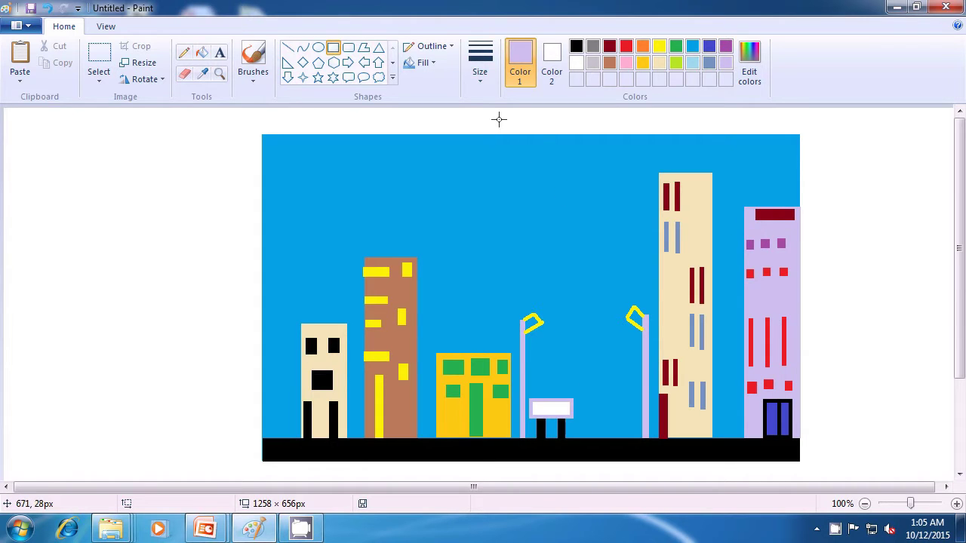
- With no fill, draw a lavender outlined rectangle about 27 × 21 px centred on top of the white box with black legs
{"action": "left_click", "coordinate": [428, 66]}
{"action": "left_click", "coordinate": [438, 81]}
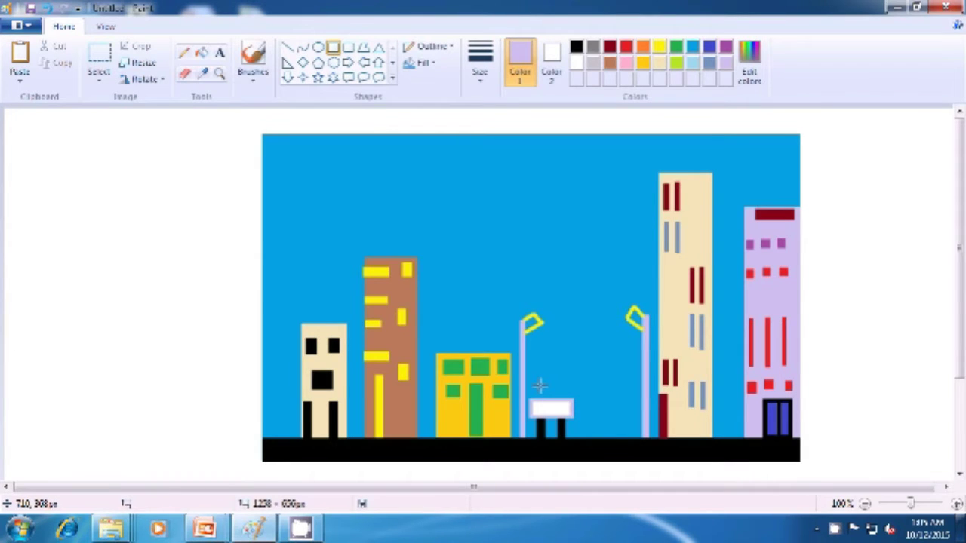
{"action": "left_click_drag", "start_coordinate": [541, 384], "coordinate": [561, 399]}
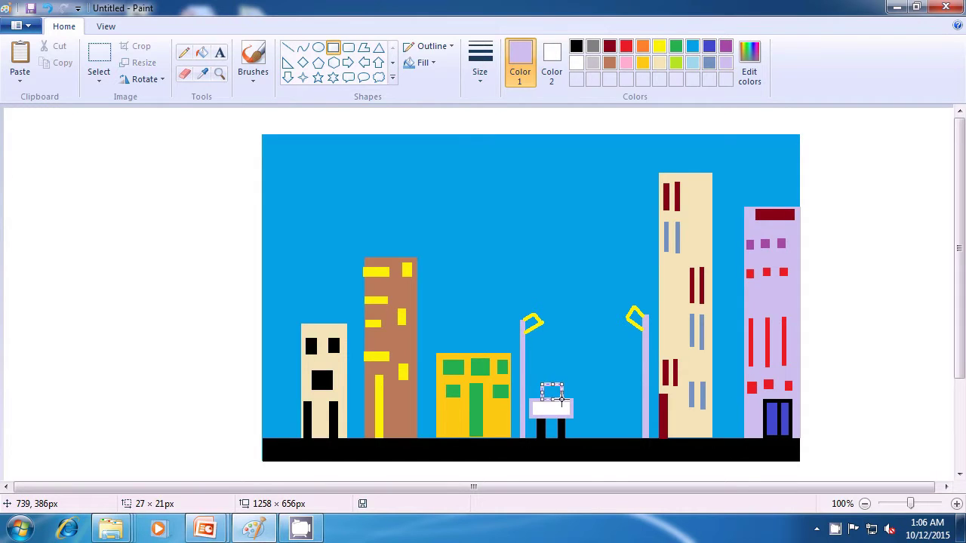
{"action": "left_click", "coordinate": [577, 265]}
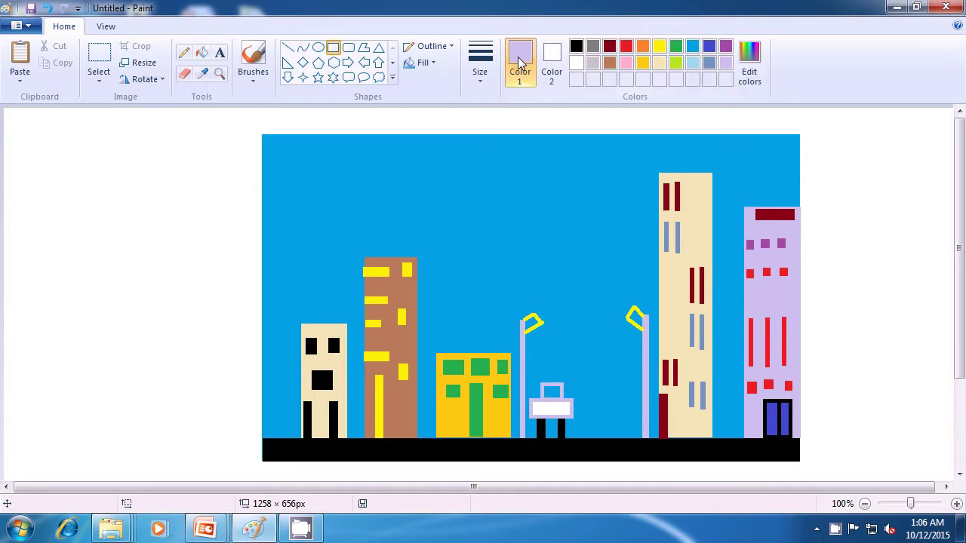
- With both colours black and solid fill, draw two short legs and a wider body above them between the white box and the right lamp post
{"action": "left_click", "coordinate": [575, 48]}
{"action": "left_click", "coordinate": [551, 62]}
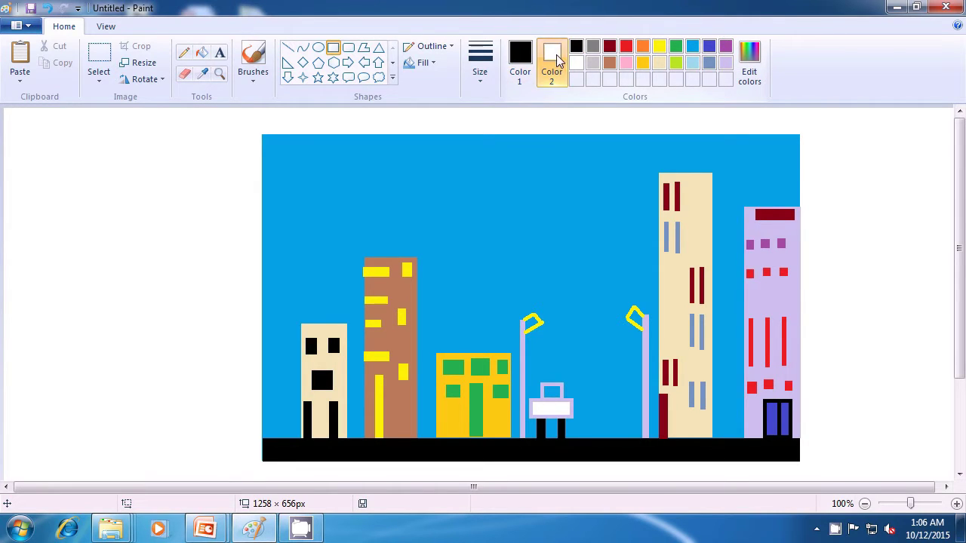
{"action": "left_click", "coordinate": [577, 47]}
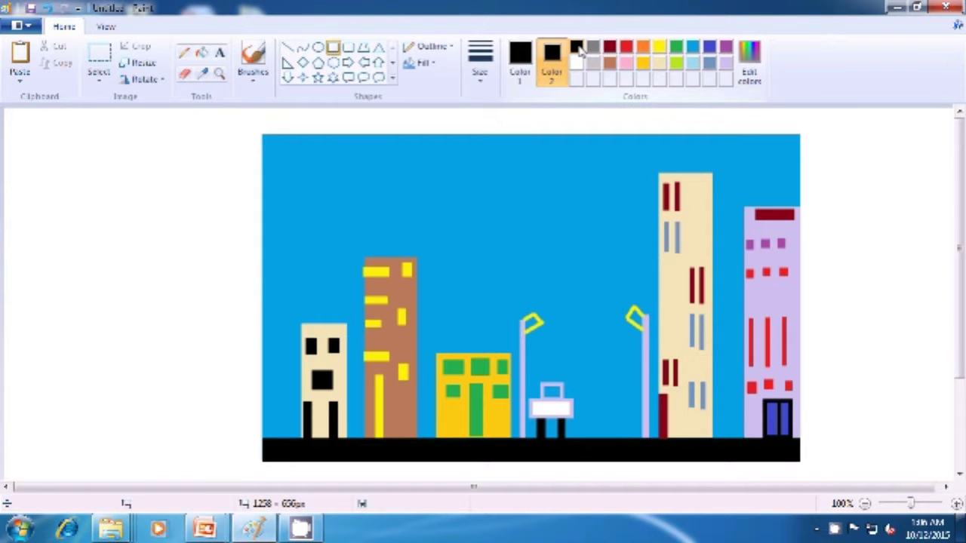
{"action": "left_click", "coordinate": [423, 62]}
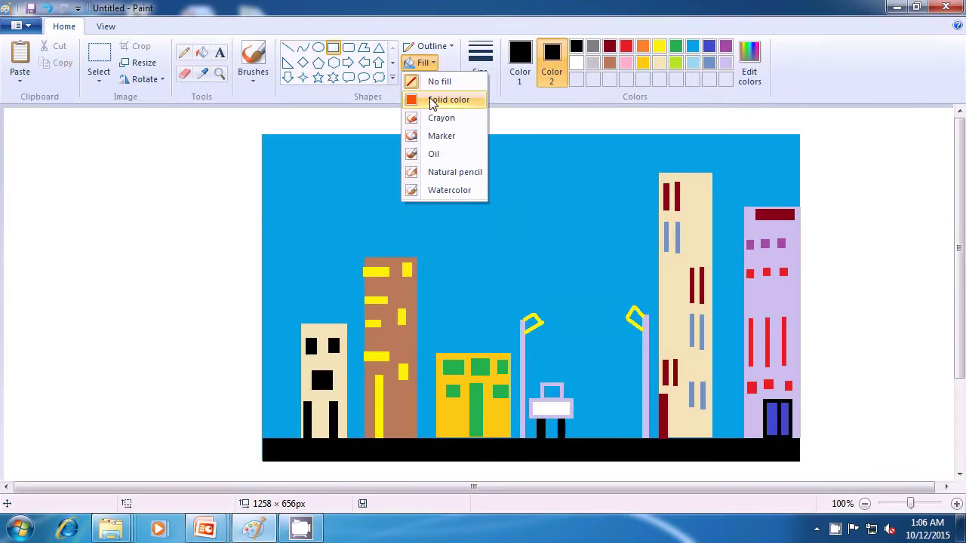
{"action": "left_click", "coordinate": [432, 101]}
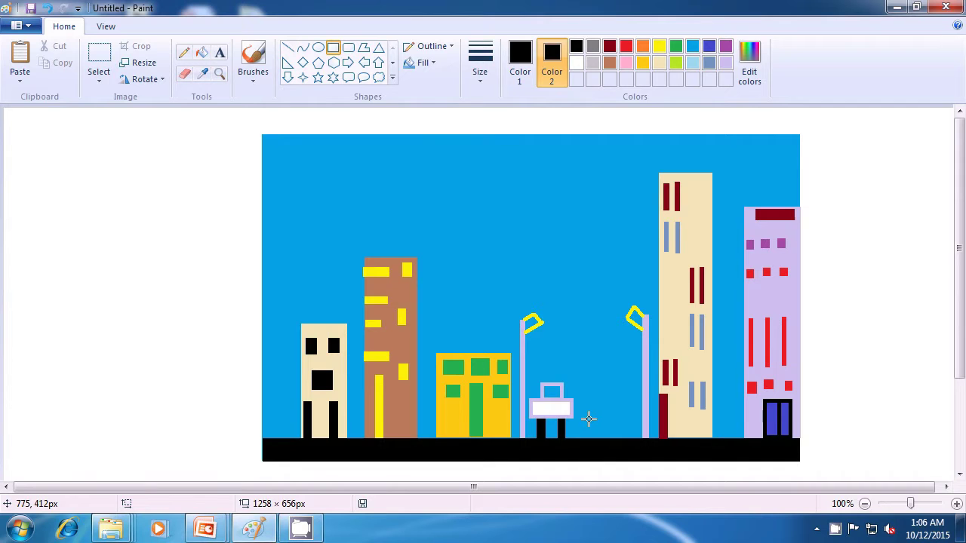
{"action": "left_click_drag", "start_coordinate": [588, 419], "coordinate": [593, 438]}
{"action": "left_click", "coordinate": [612, 404]}
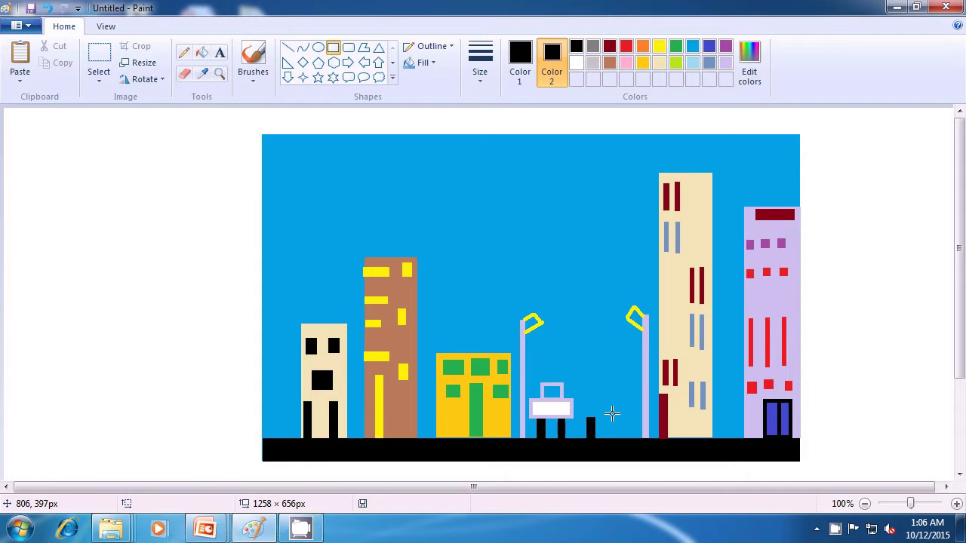
{"action": "left_click_drag", "start_coordinate": [612, 418], "coordinate": [611, 438]}
{"action": "left_click", "coordinate": [601, 382]}
{"action": "left_click_drag", "start_coordinate": [583, 399], "coordinate": [617, 415]}
{"action": "left_click", "coordinate": [602, 362]}
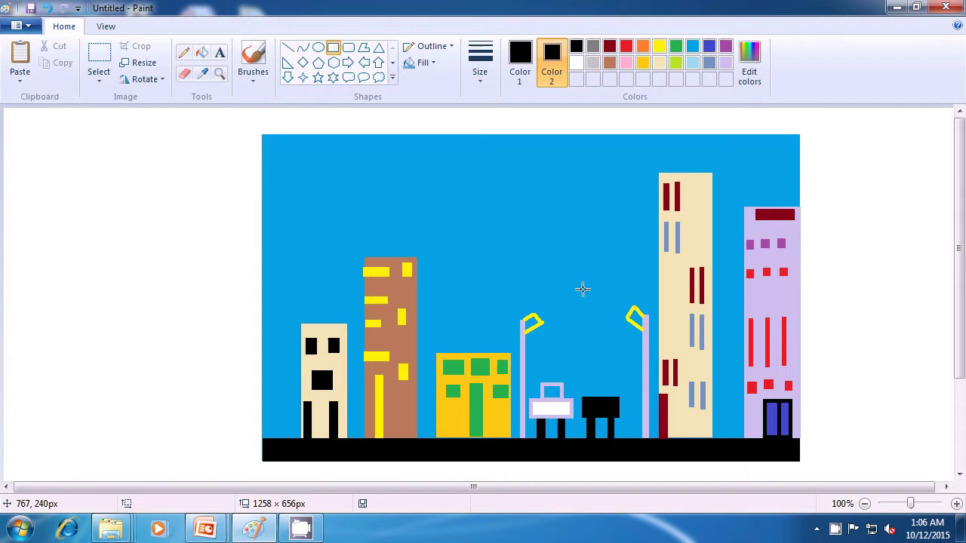
- With Color 2 white and Color 1 light turquoise, draw a three-line handle, narrowing upwards, on top of the black body
{"action": "left_click", "coordinate": [578, 63]}
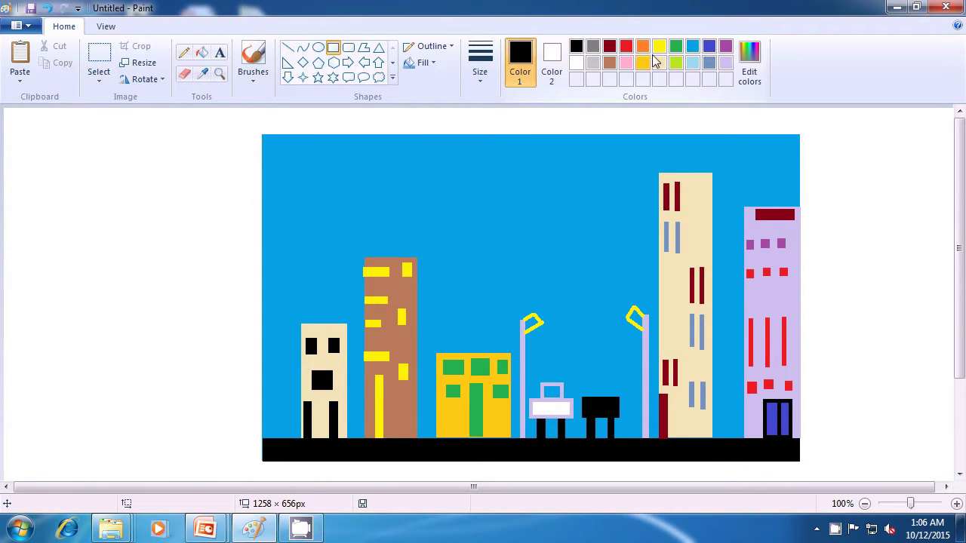
{"action": "left_click", "coordinate": [695, 64]}
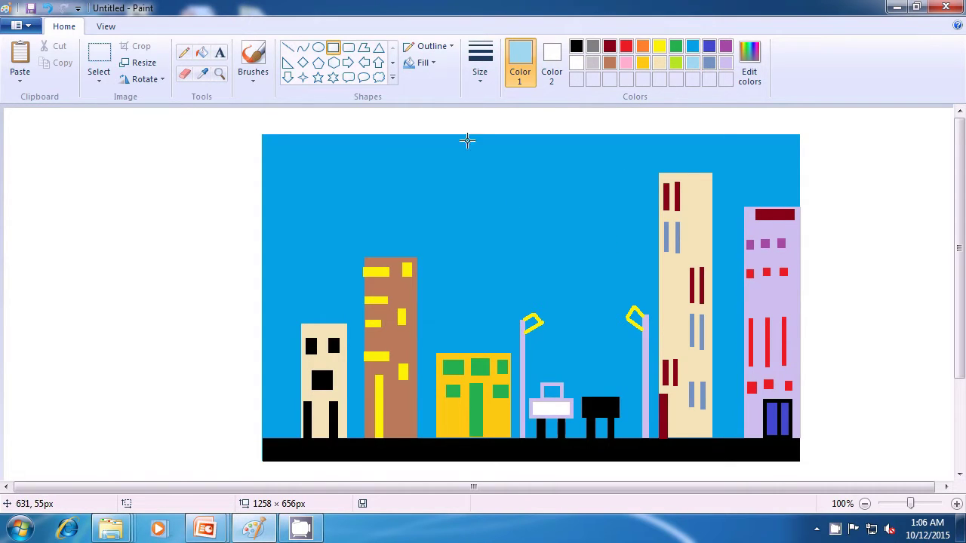
{"action": "left_click", "coordinate": [289, 51]}
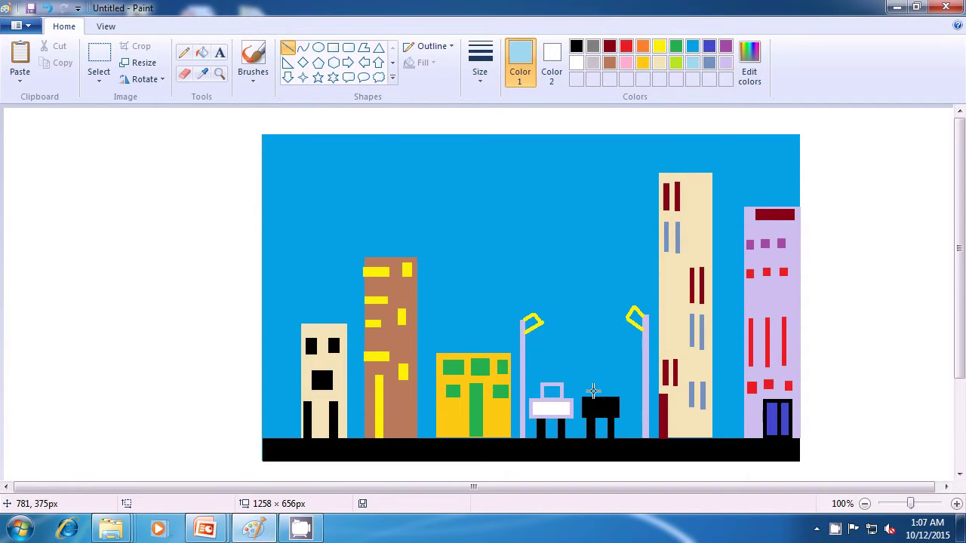
{"action": "left_click_drag", "start_coordinate": [589, 395], "coordinate": [592, 375]}
{"action": "left_click", "coordinate": [612, 374]}
{"action": "left_click_drag", "start_coordinate": [611, 395], "coordinate": [607, 373]}
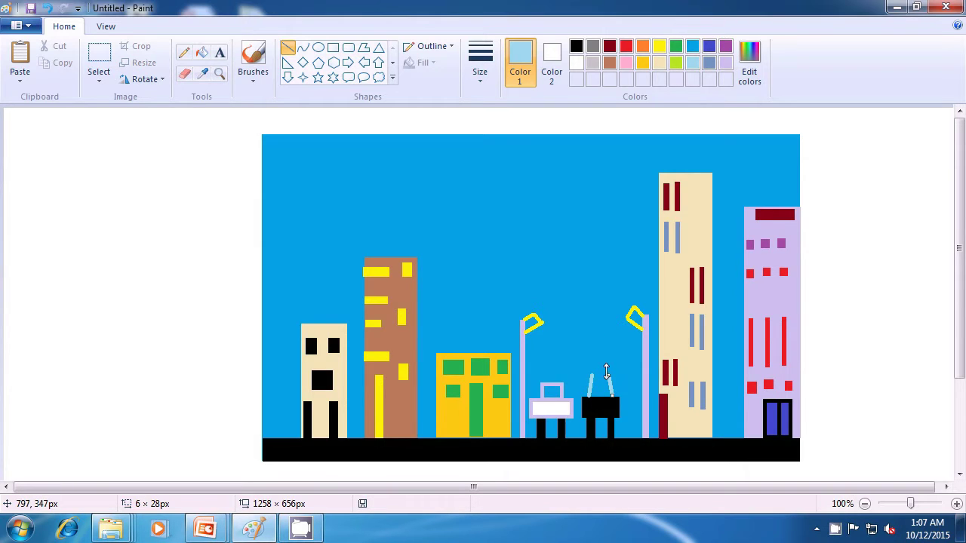
{"action": "mouse_move", "coordinate": [607, 372]}
{"action": "left_mouse_down"}
{"action": "mouse_move", "coordinate": [592, 375]}
{"action": "mouse_move", "coordinate": [606, 374]}
{"action": "left_mouse_up"}
{"action": "left_click", "coordinate": [605, 348]}
{"action": "left_click", "coordinate": [606, 332]}
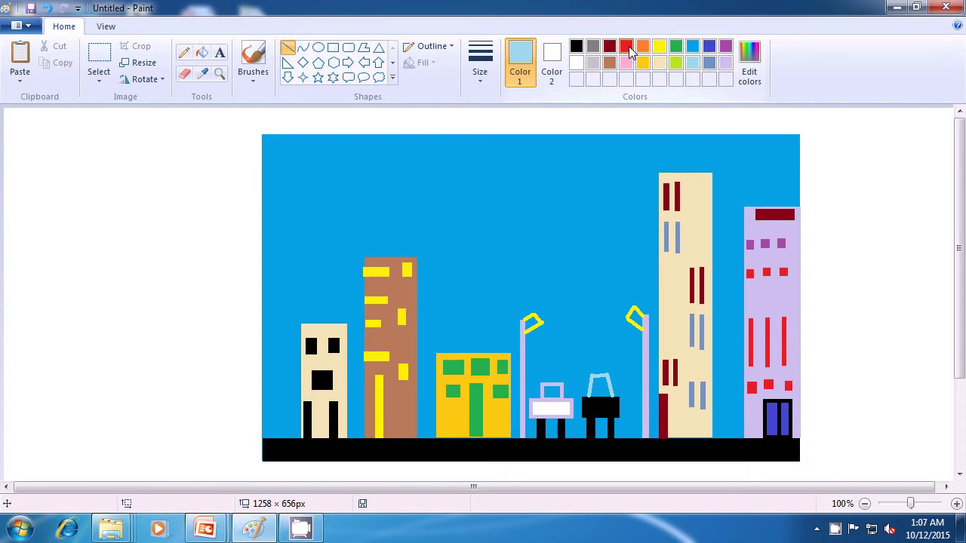
- Set both colours to red and draw two small solid-filled rectangles side by side inside the white box
{"action": "left_click", "coordinate": [625, 46]}
{"action": "left_click", "coordinate": [553, 56]}
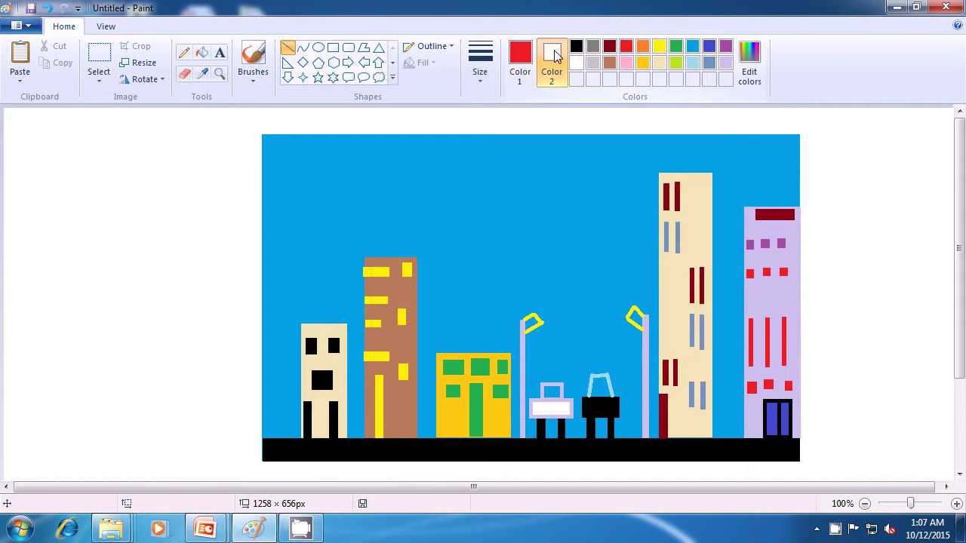
{"action": "left_click", "coordinate": [626, 47]}
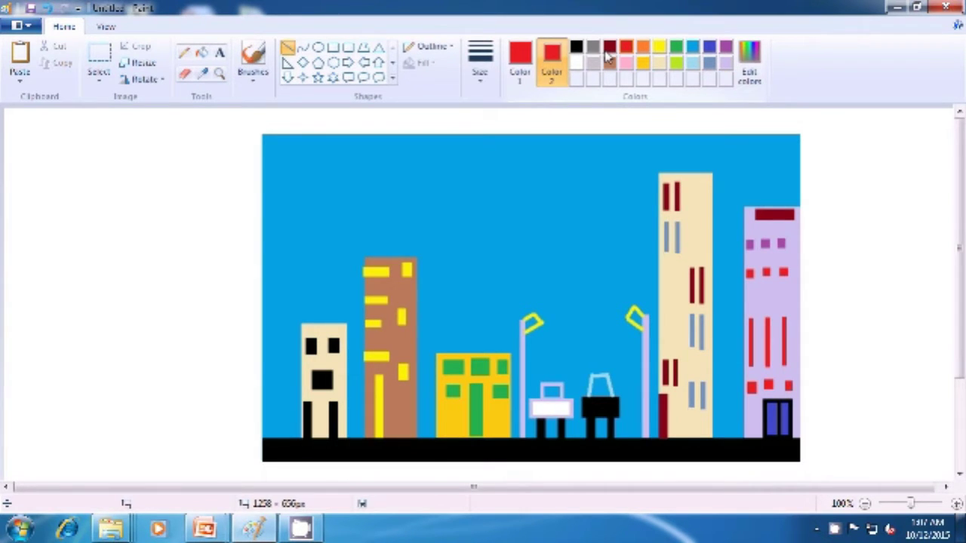
{"action": "left_click", "coordinate": [332, 47]}
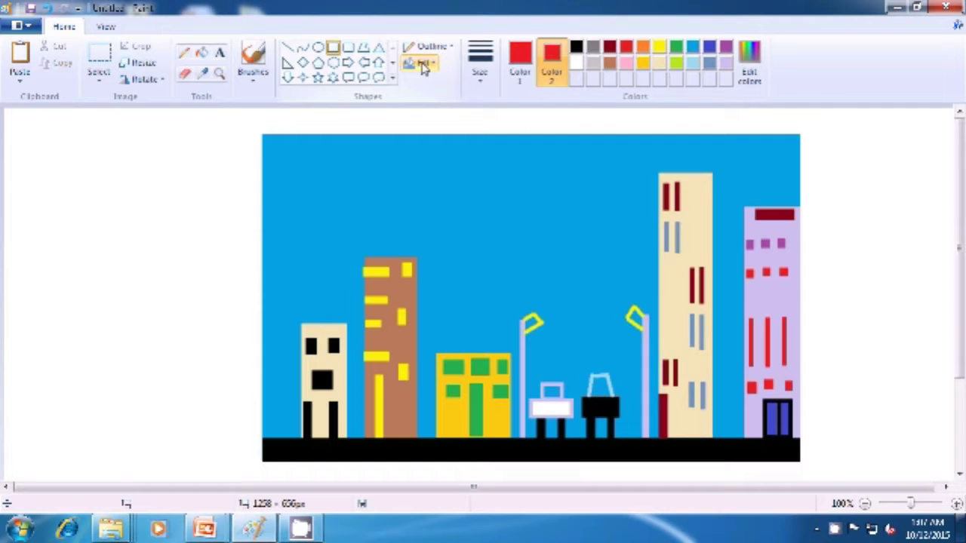
{"action": "left_click", "coordinate": [423, 67]}
{"action": "left_click", "coordinate": [442, 101]}
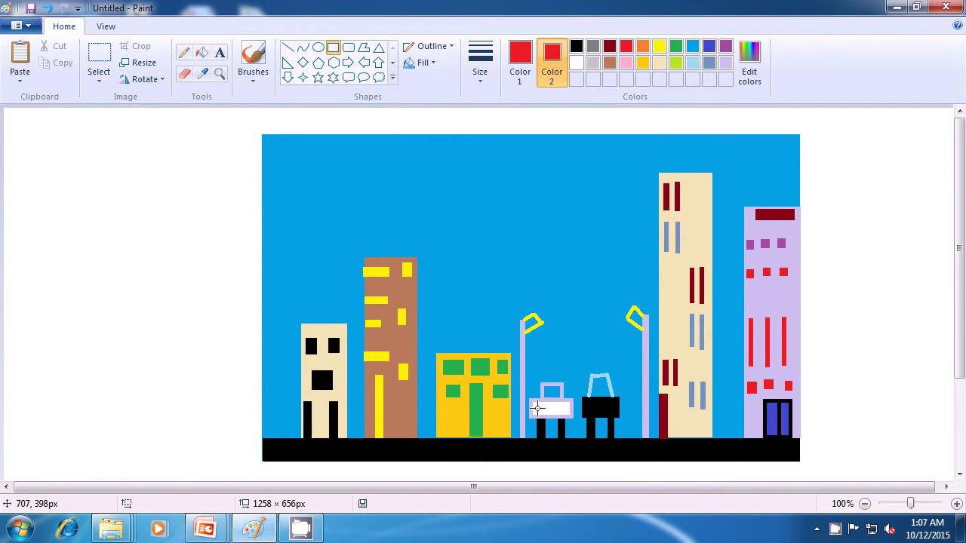
{"action": "left_click_drag", "start_coordinate": [537, 409], "coordinate": [538, 407]}
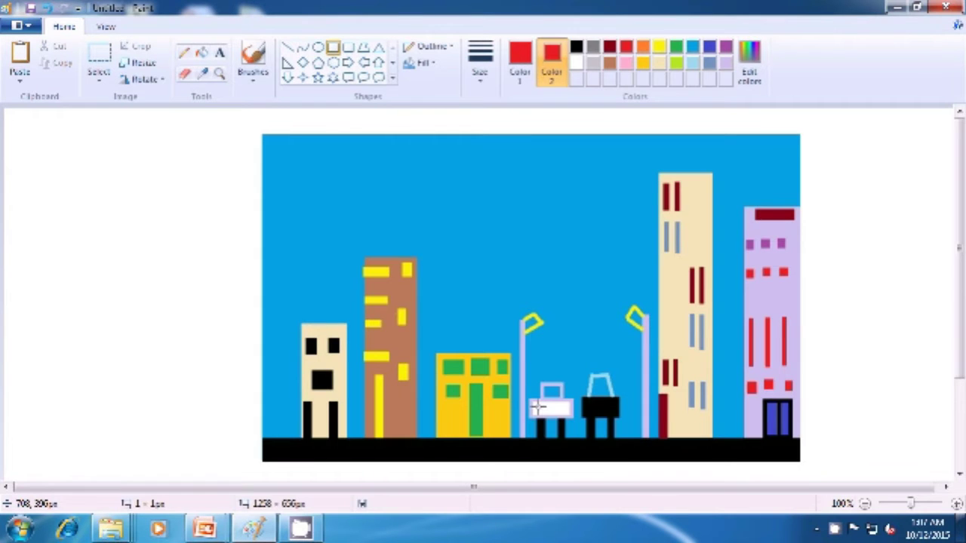
{"action": "left_click_drag", "start_coordinate": [537, 407], "coordinate": [542, 409]}
{"action": "left_click", "coordinate": [605, 318]}
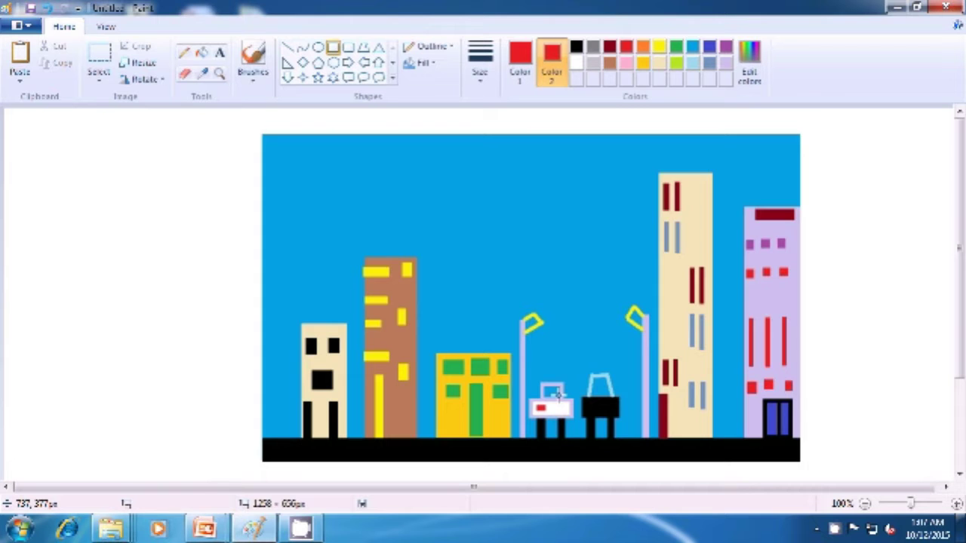
{"action": "left_click_drag", "start_coordinate": [555, 406], "coordinate": [561, 407]}
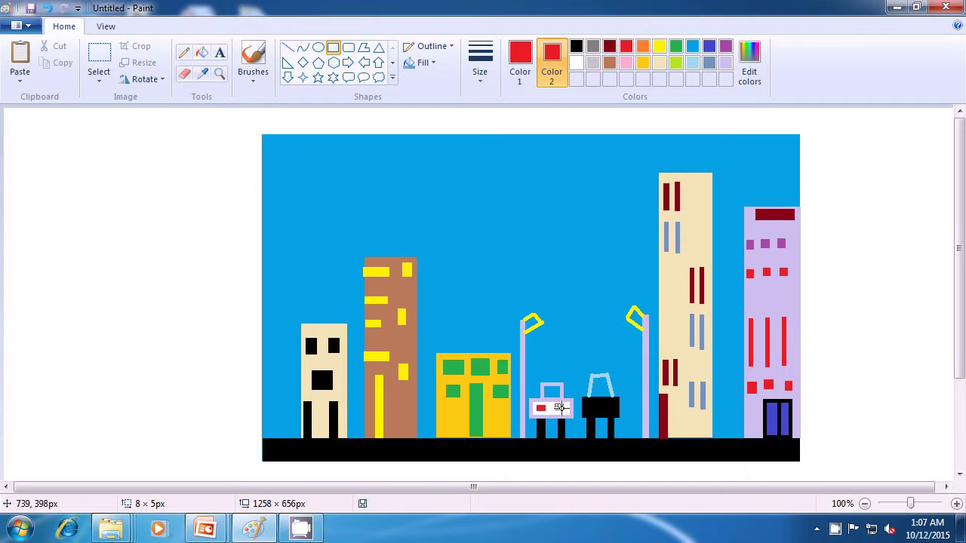
{"action": "left_click", "coordinate": [603, 294]}
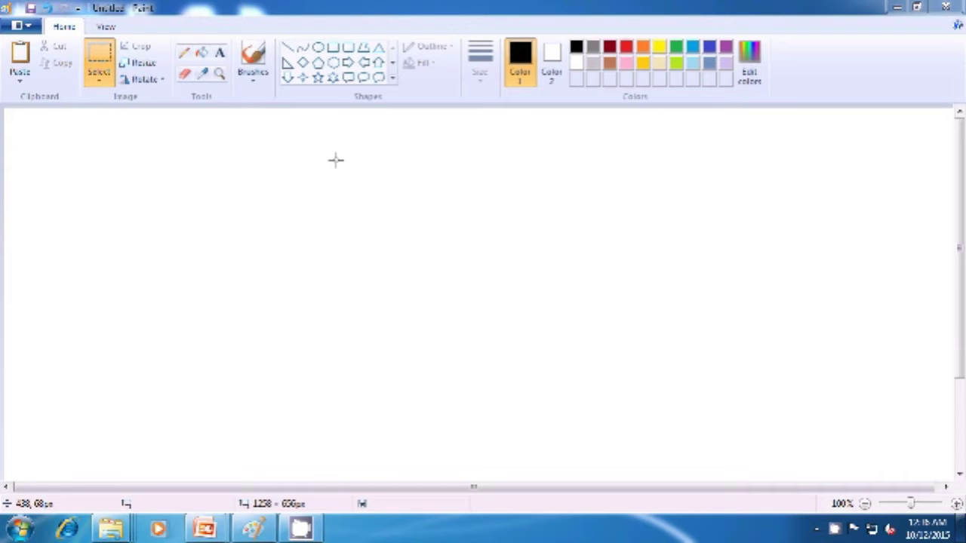
- On the blank canvas, draw a solid-filled rectangle about 343 × 182 px with Color 1 black and Color 2 dark red
{"action": "left_click", "coordinate": [334, 50]}
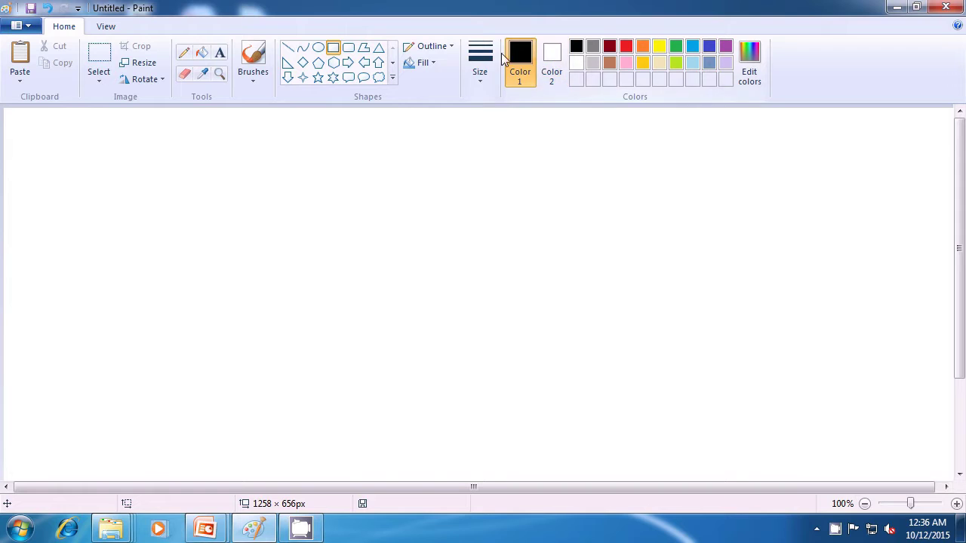
{"action": "left_click", "coordinate": [551, 61]}
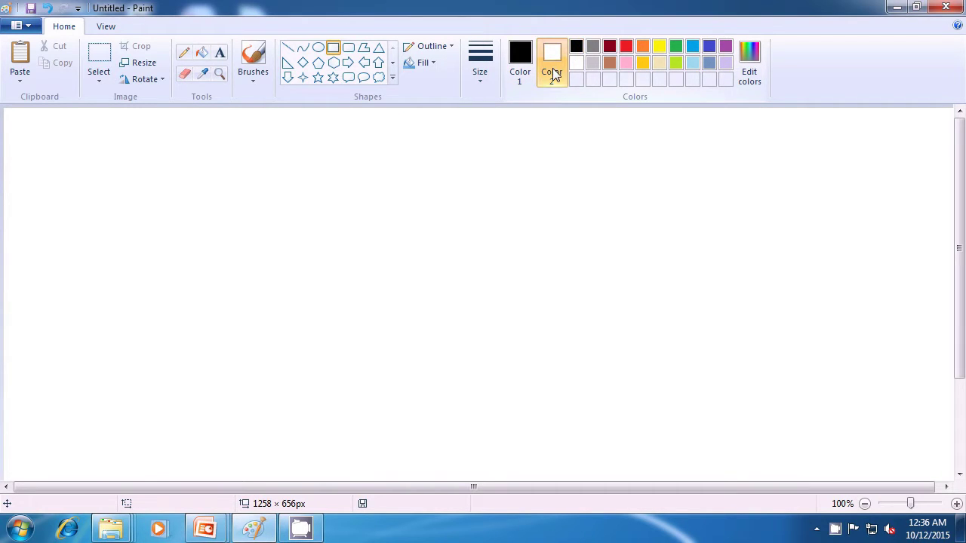
{"action": "left_click", "coordinate": [611, 47]}
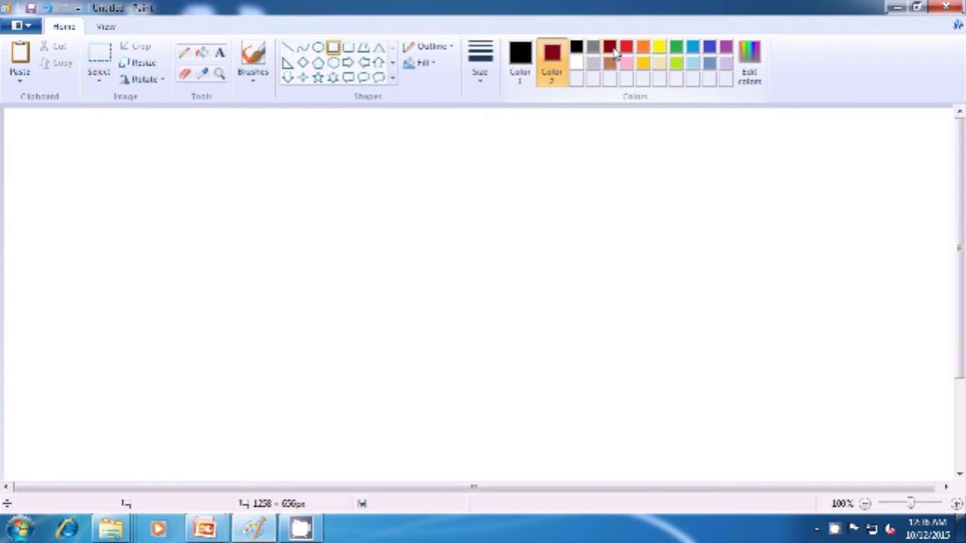
{"action": "left_click", "coordinate": [427, 64]}
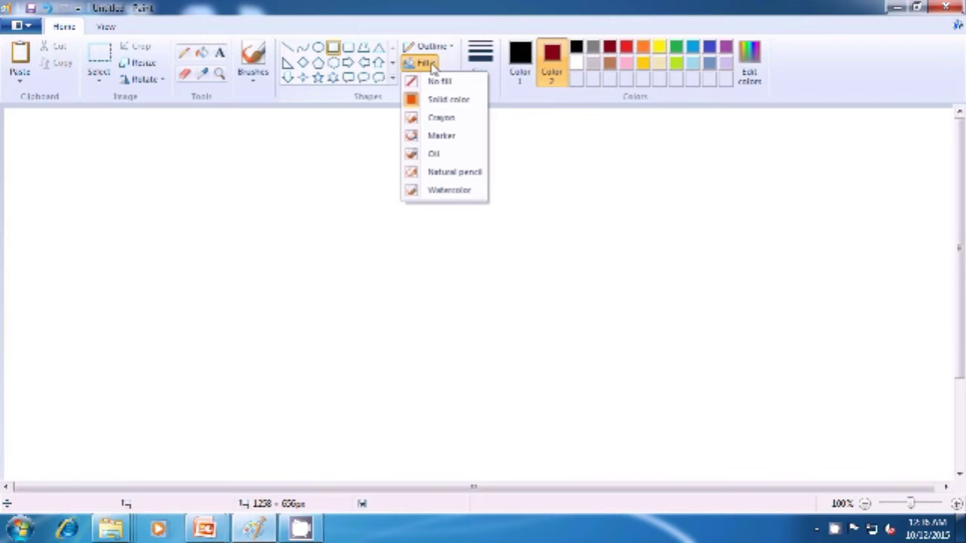
{"action": "left_click", "coordinate": [435, 102]}
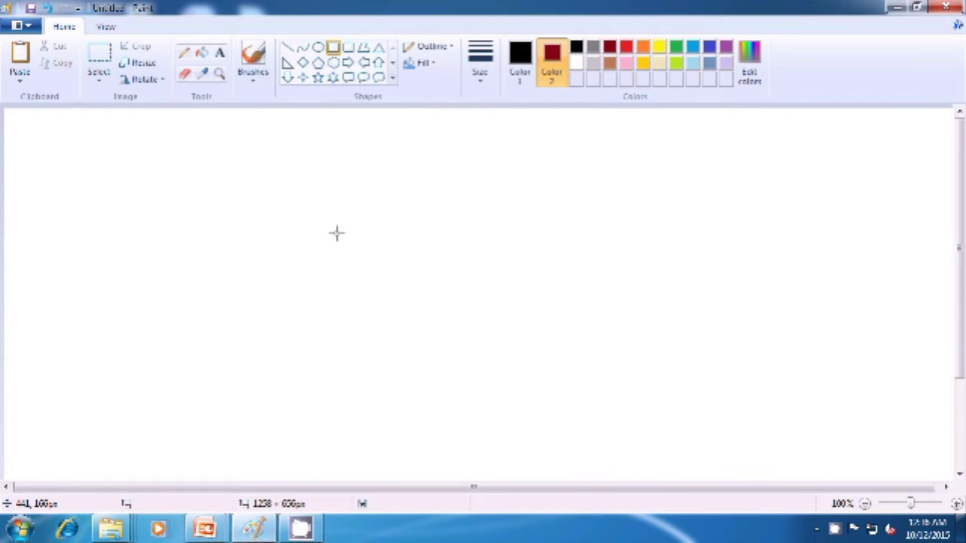
{"action": "mouse_move", "coordinate": [337, 233]}
{"action": "left_mouse_down"}
{"action": "mouse_move", "coordinate": [375, 306]}
{"action": "mouse_move", "coordinate": [524, 375]}
{"action": "mouse_move", "coordinate": [594, 369]}
{"action": "left_mouse_up"}
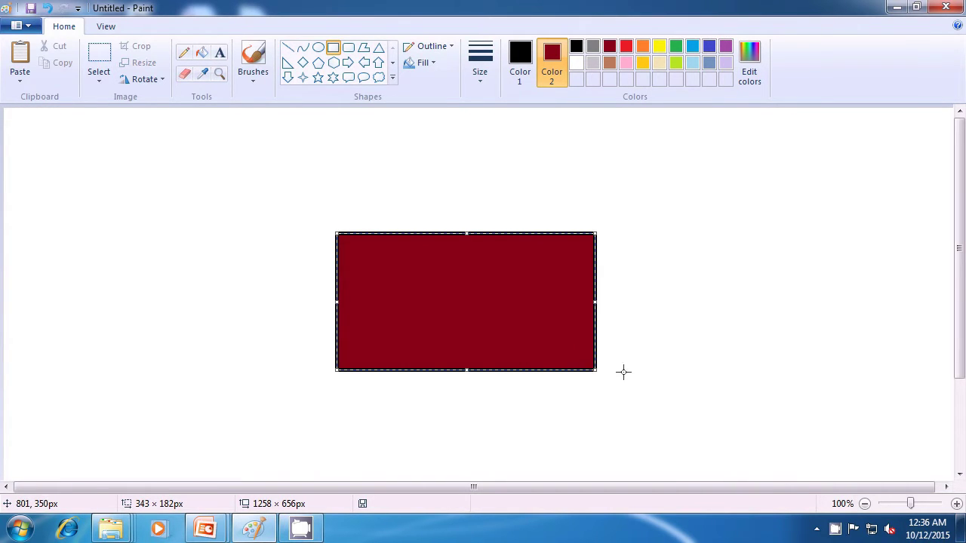
{"action": "left_click", "coordinate": [700, 336]}
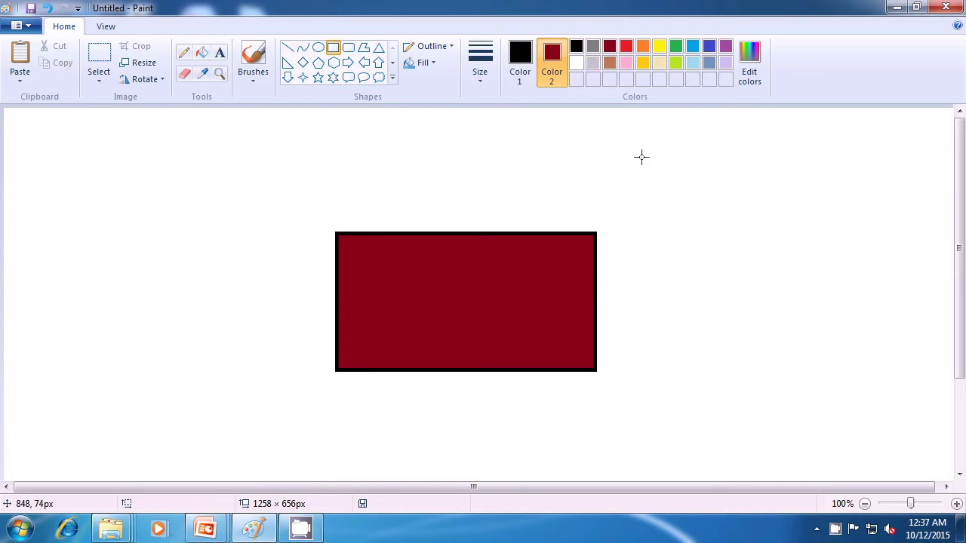
- Set Color 2 to turquoise and draw a narrow upright rectangle about 21 × 119 px against the dark red rectangle's left edge
{"action": "left_click", "coordinate": [561, 59]}
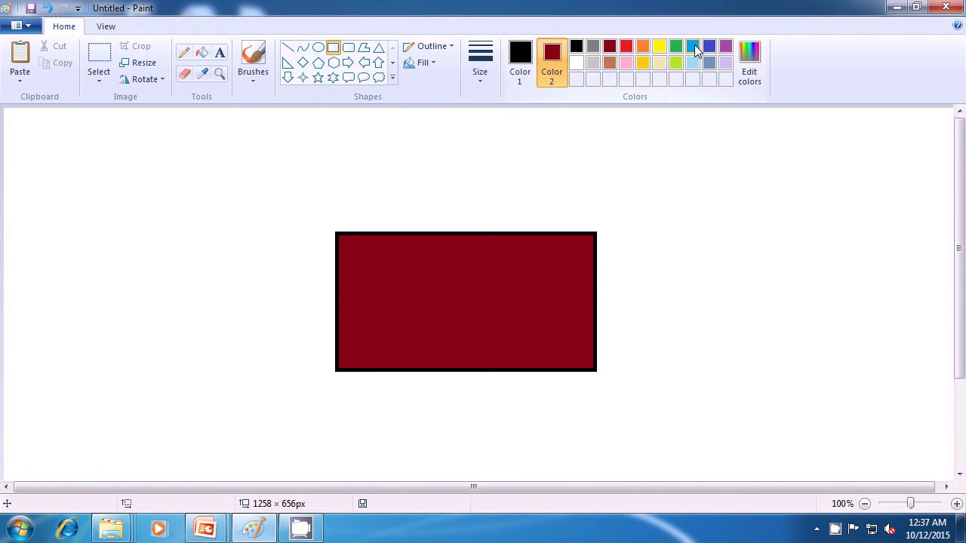
{"action": "left_click", "coordinate": [693, 47]}
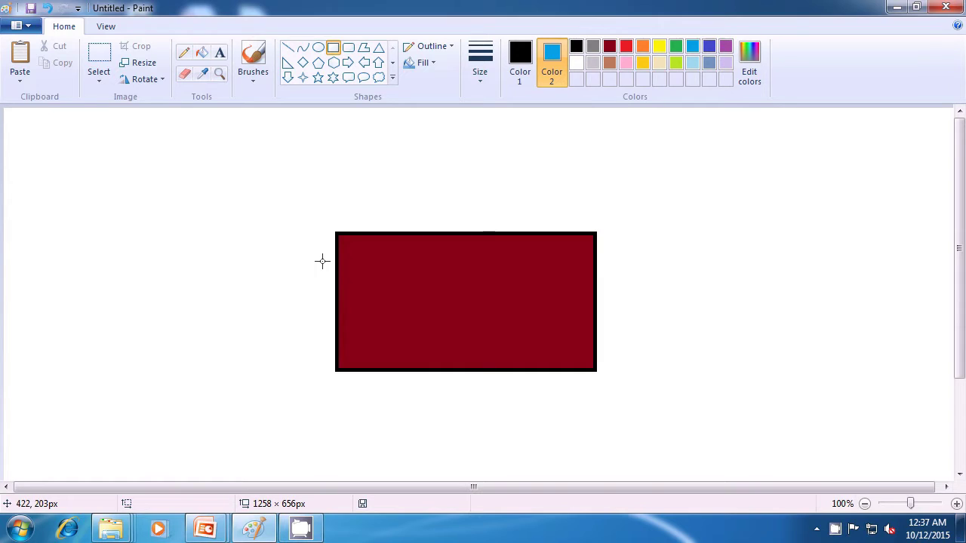
{"action": "left_click_drag", "start_coordinate": [322, 262], "coordinate": [337, 350]}
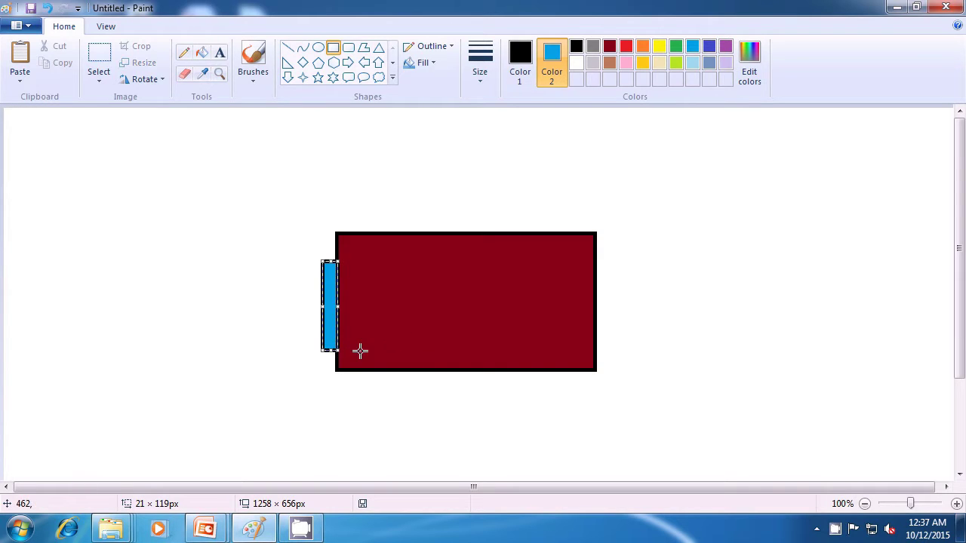
{"action": "left_click", "coordinate": [687, 318]}
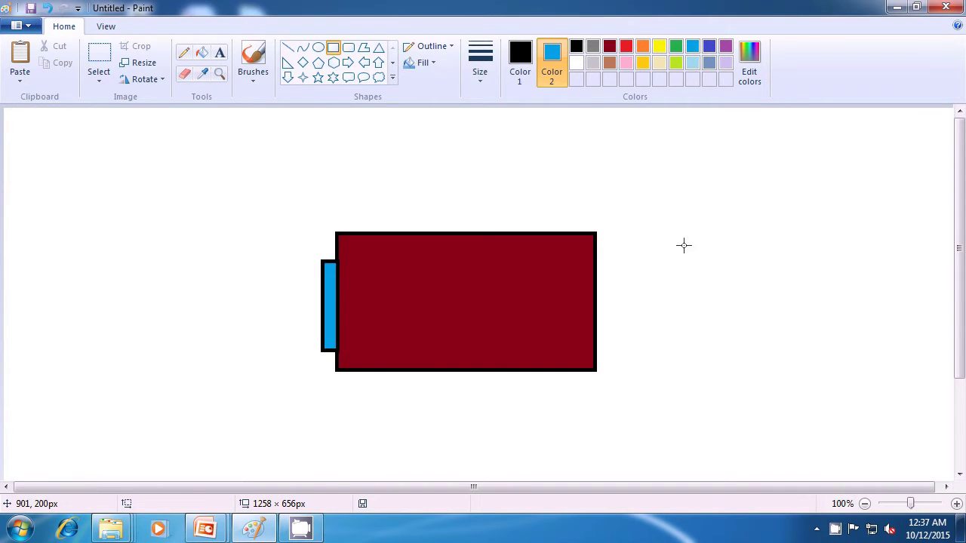
- Set Color 2 to blue-gray and draw a slightly taller rectangle about 22 × 144 px against the turquoise rectangle's left edge
{"action": "left_click", "coordinate": [709, 64]}
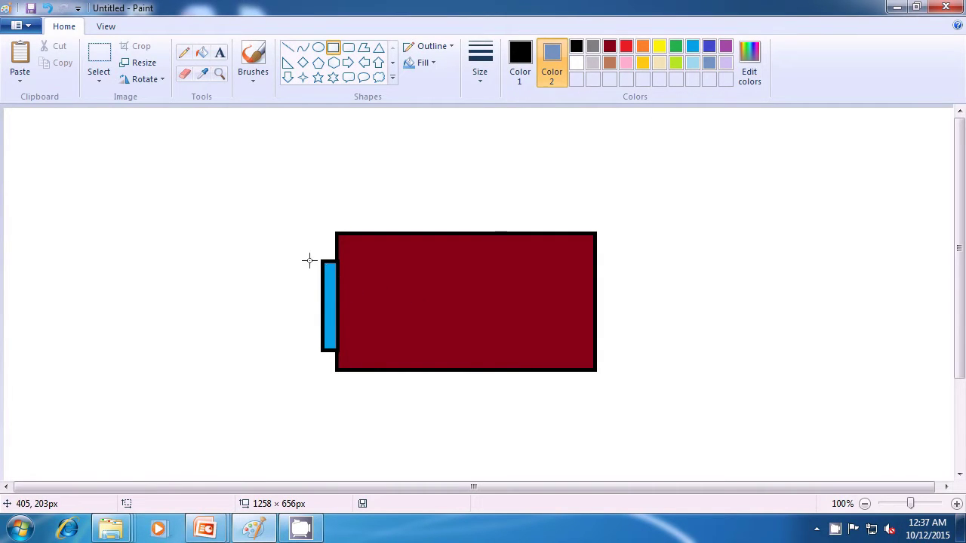
{"action": "left_click_drag", "start_coordinate": [304, 252], "coordinate": [321, 361]}
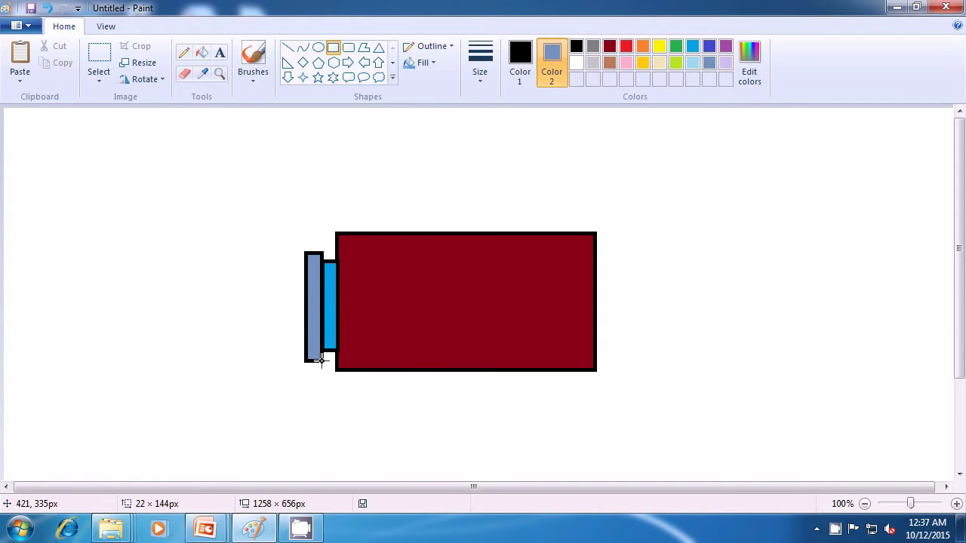
- Finish the blue-gray rectangle, then set Color 2 to turquoise and draw a narrower, taller upright rectangle against its left edge
{"action": "left_click_drag", "start_coordinate": [321, 360], "coordinate": [321, 361]}
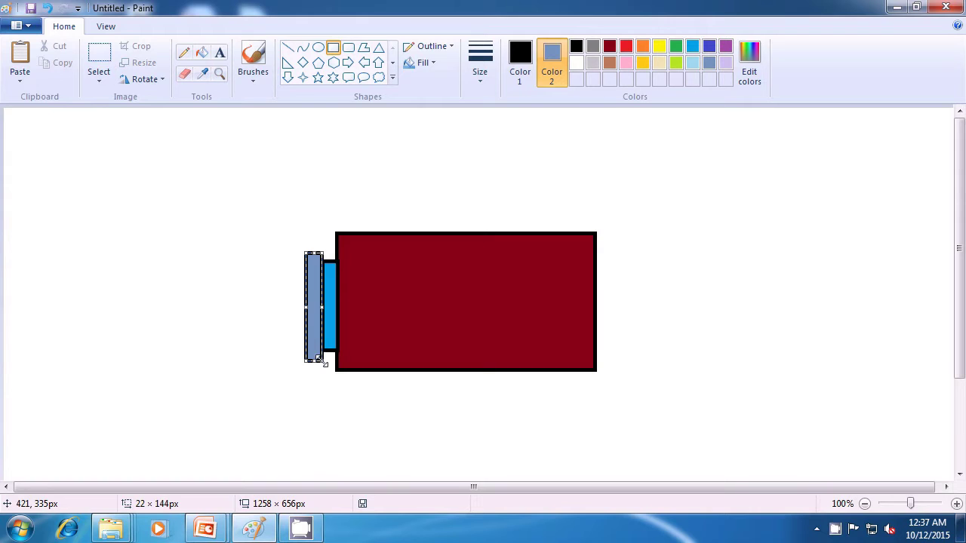
{"action": "left_click", "coordinate": [362, 408]}
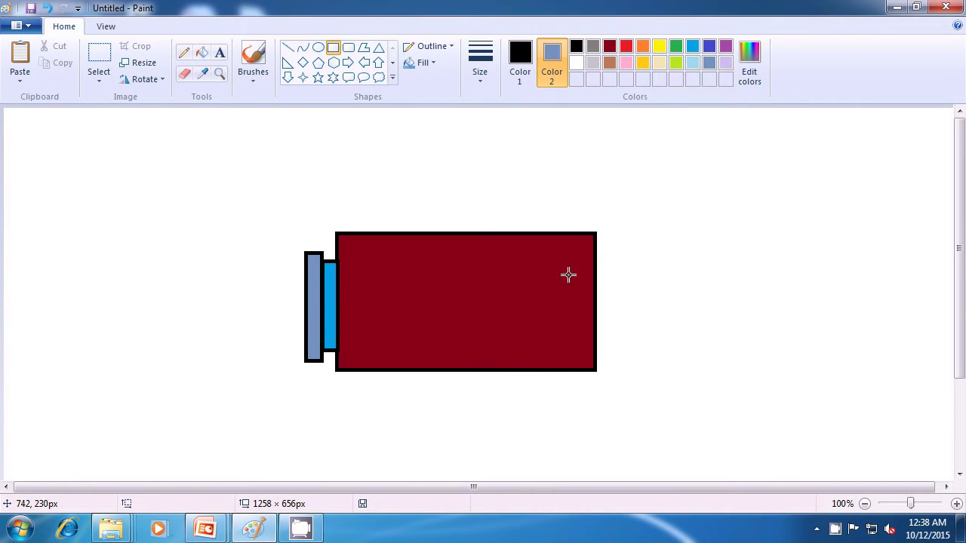
{"action": "left_click", "coordinate": [695, 48]}
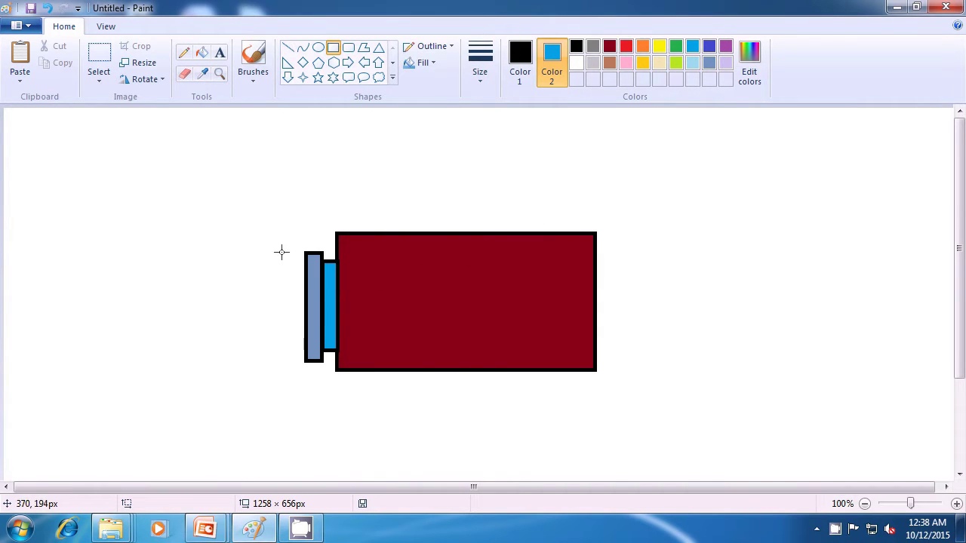
{"action": "left_click_drag", "start_coordinate": [293, 240], "coordinate": [310, 371]}
{"action": "left_click", "coordinate": [717, 306]}
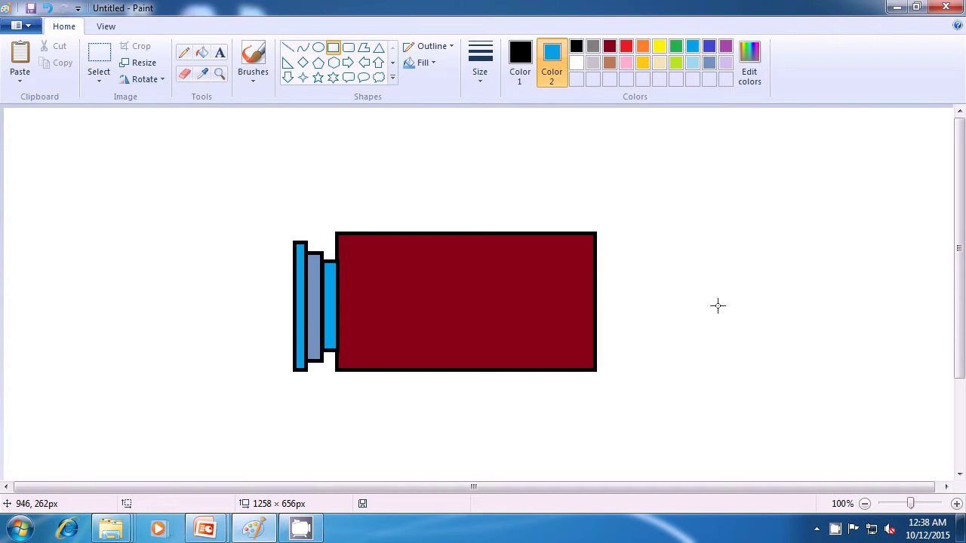
- Set Color 2 to white and draw an upright band about 39 × 180 px across the full height of the dark red rectangle, near its middle
{"action": "left_click", "coordinate": [578, 61]}
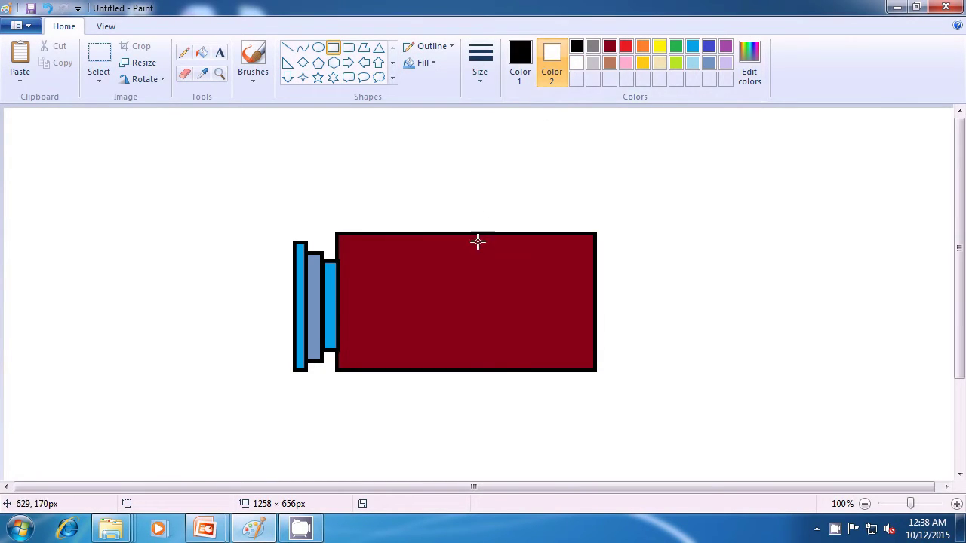
{"action": "left_click_drag", "start_coordinate": [459, 234], "coordinate": [488, 368]}
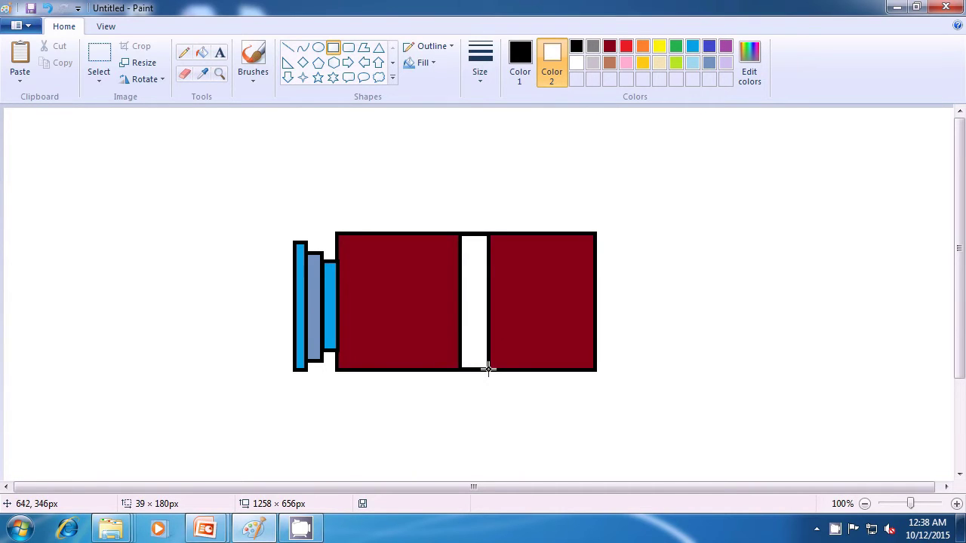
{"action": "left_click_drag", "start_coordinate": [488, 368], "coordinate": [489, 368]}
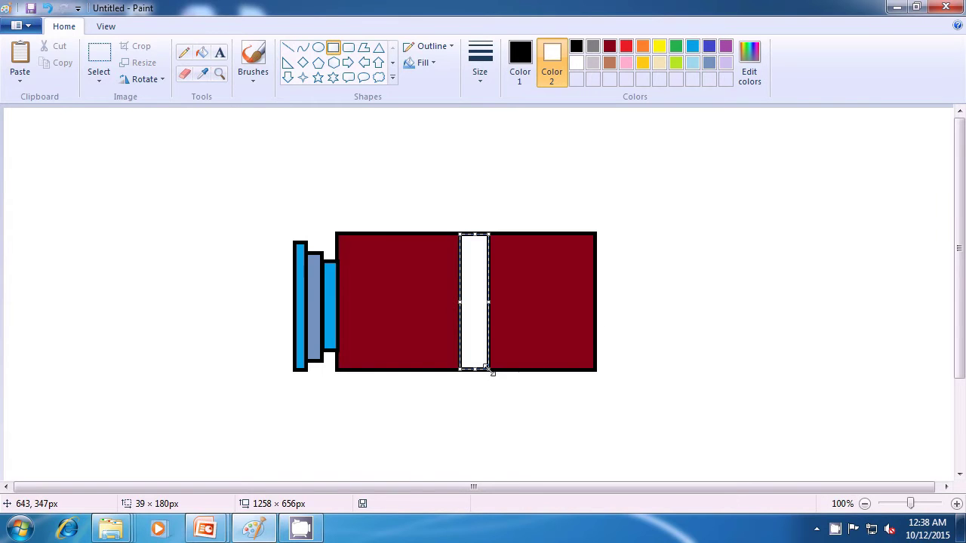
{"action": "left_click", "coordinate": [700, 352]}
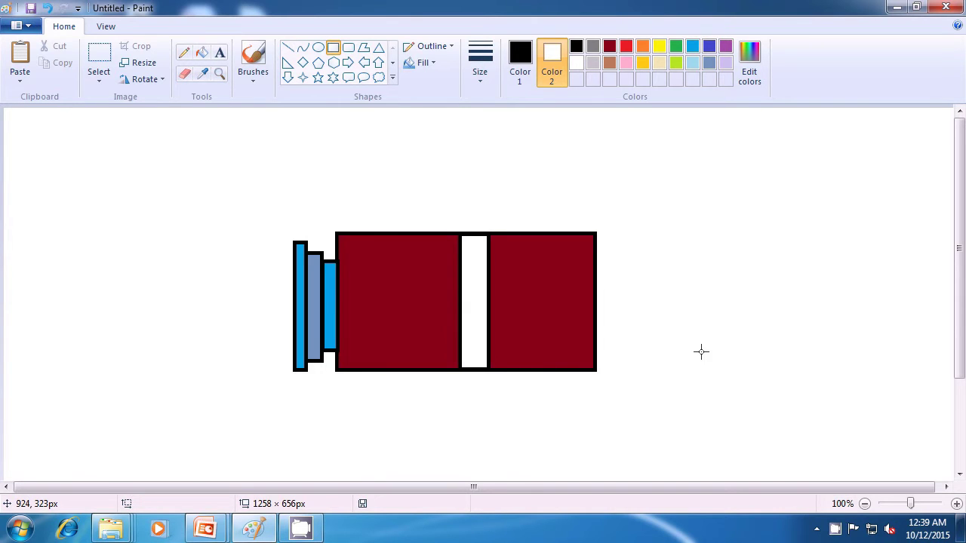
- Make Color 1 the active colour slot
{"action": "left_click", "coordinate": [519, 60]}
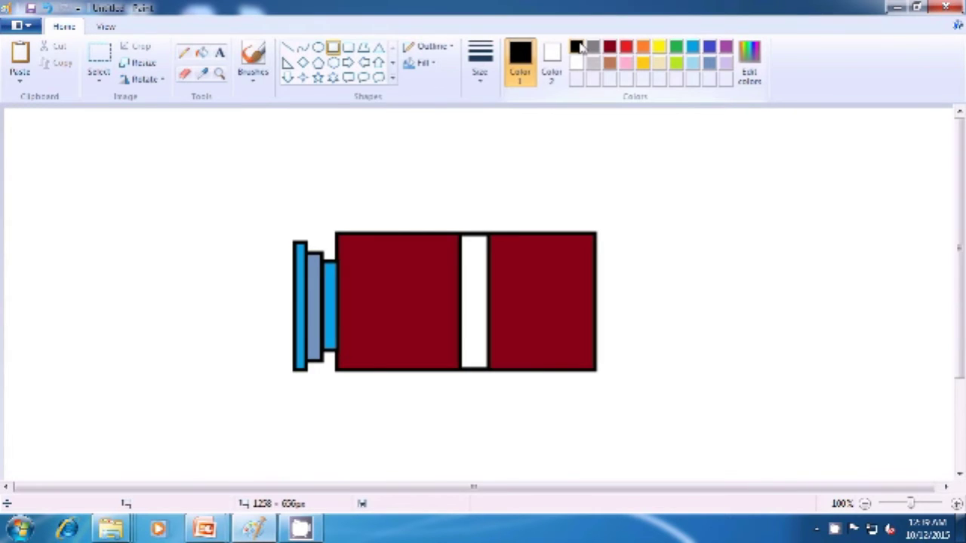